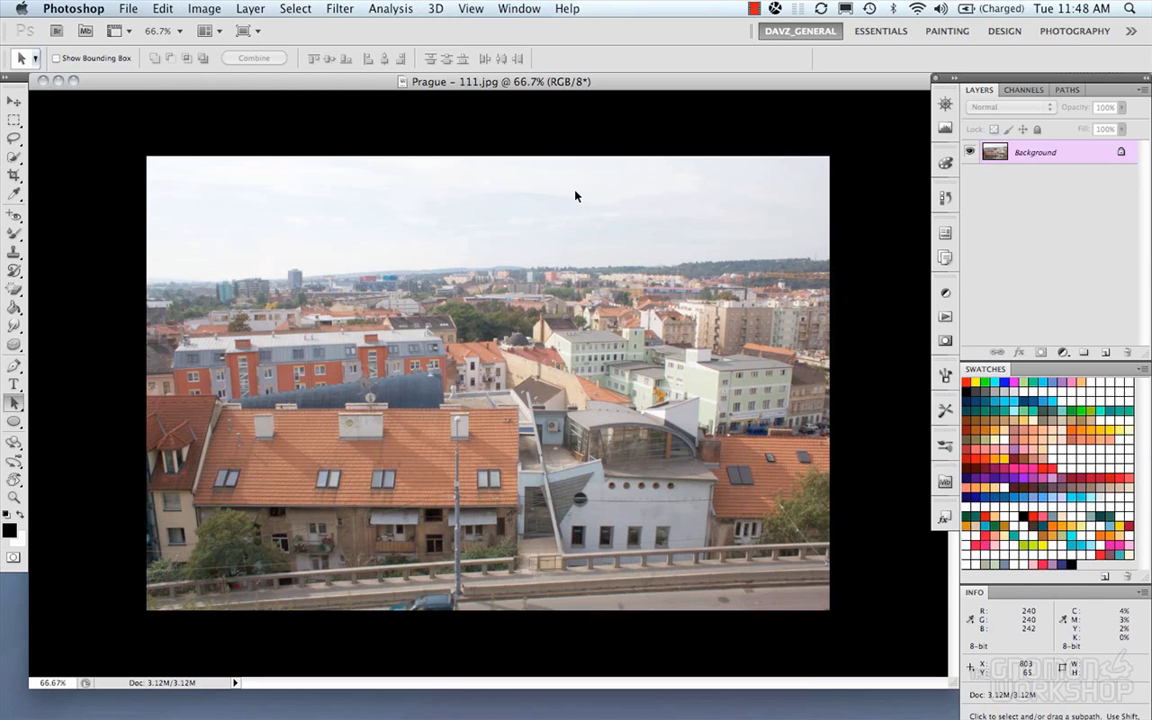
Show the Actions panel from the Window menu
click(533, 9)
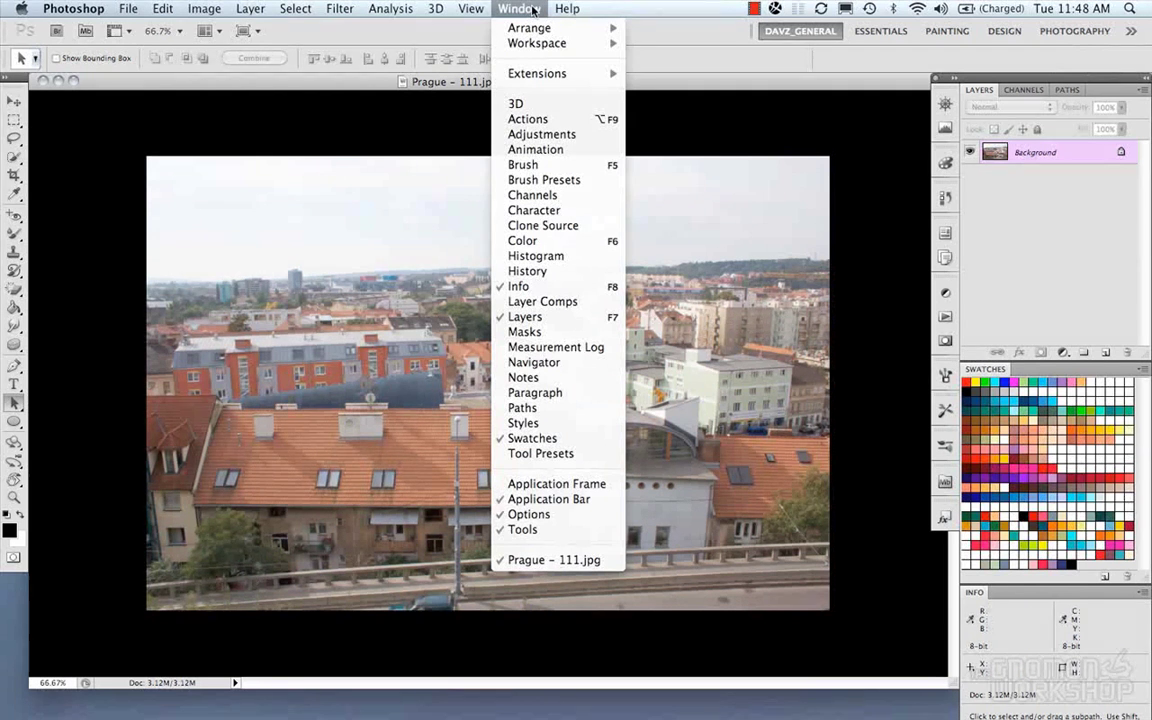
click(536, 119)
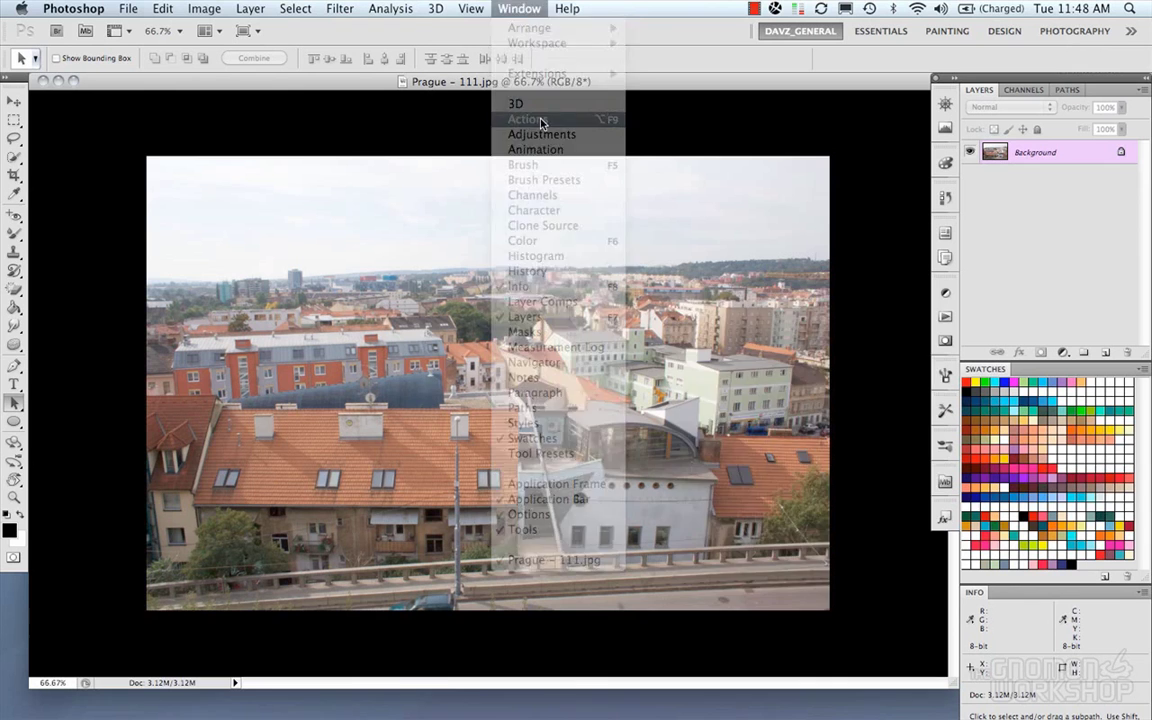
click(948, 318)
click(949, 318)
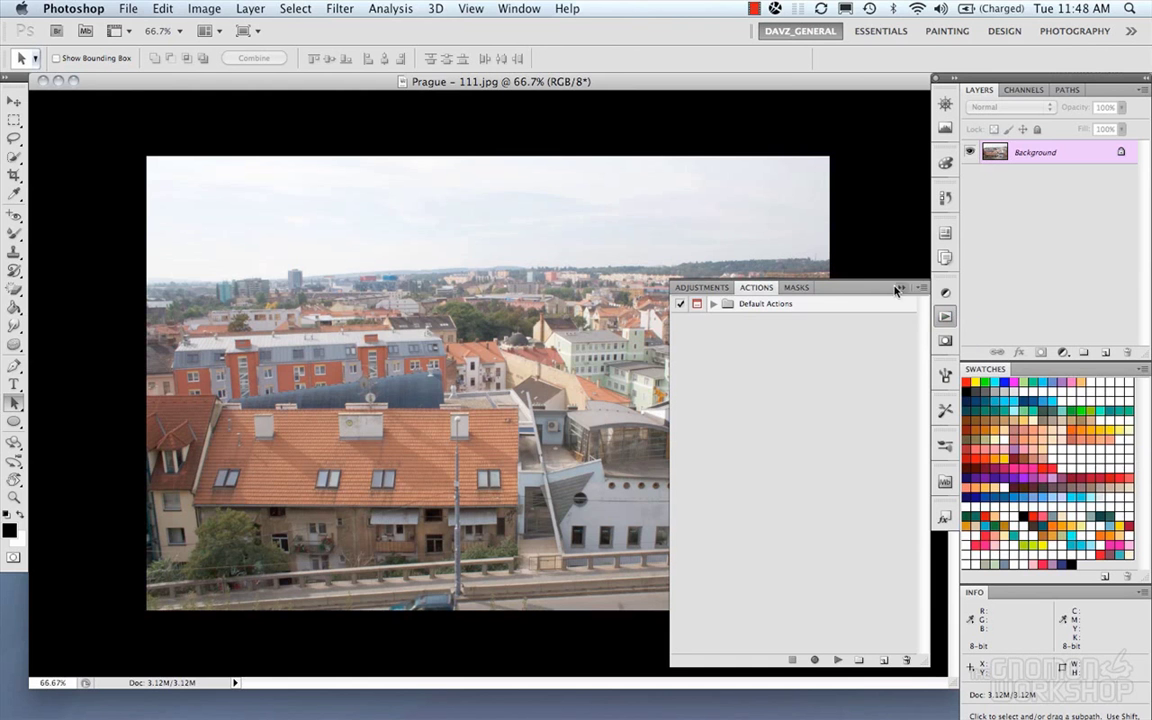
Float the Actions panel near the top, widen it, and peek inside Default Actions
drag(878, 291, 790, 116)
drag(853, 491, 856, 519)
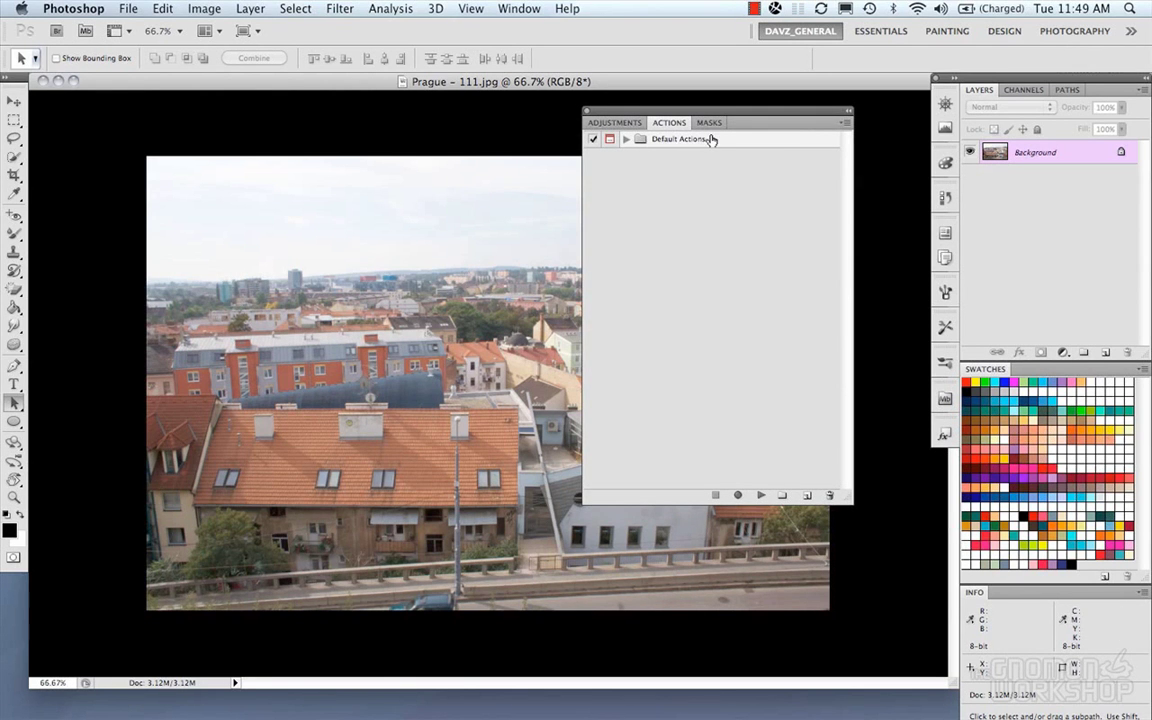
click(625, 141)
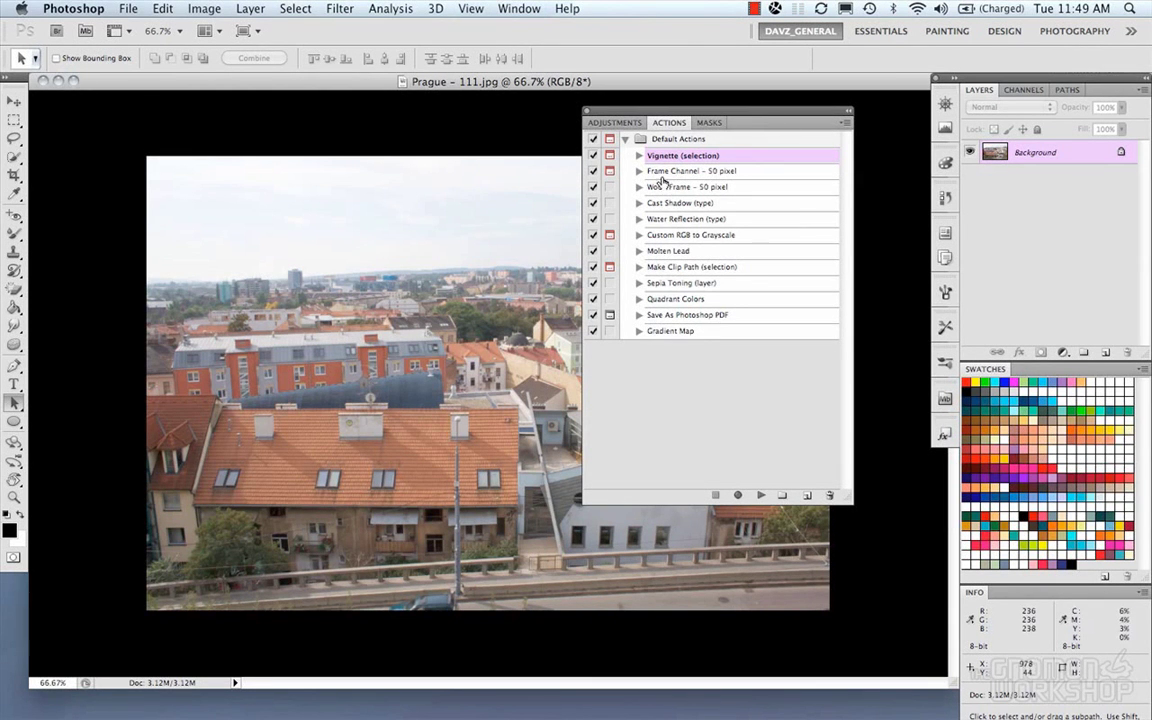
click(625, 139)
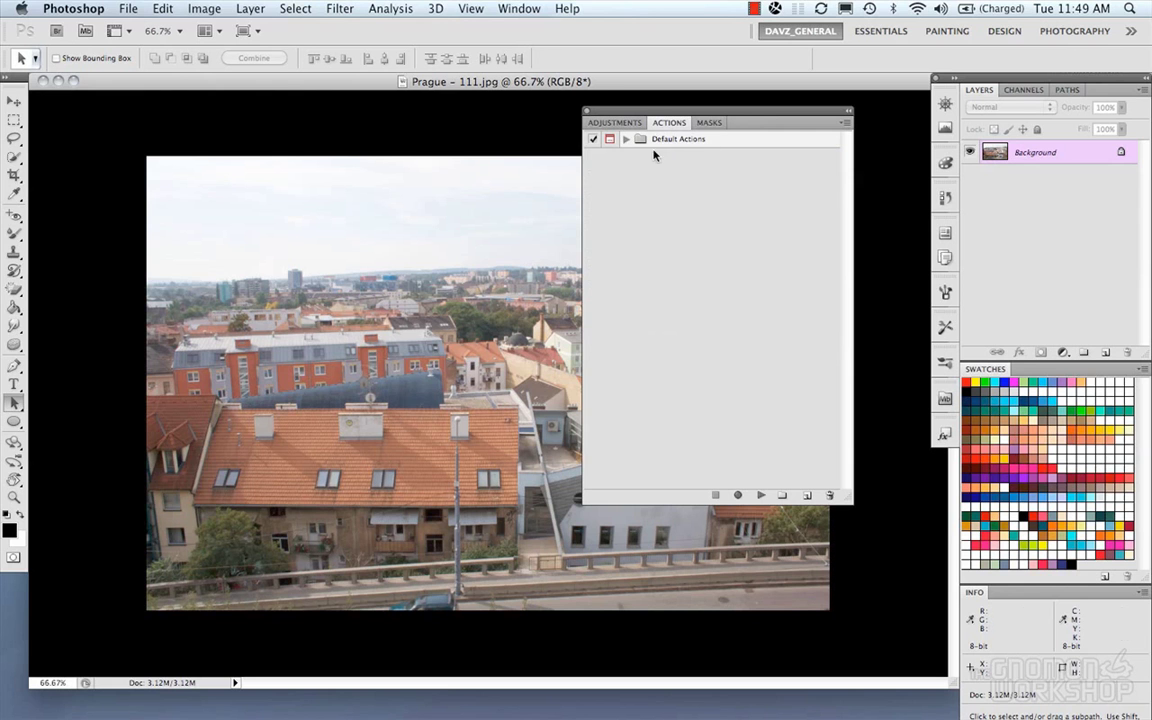
click(845, 122)
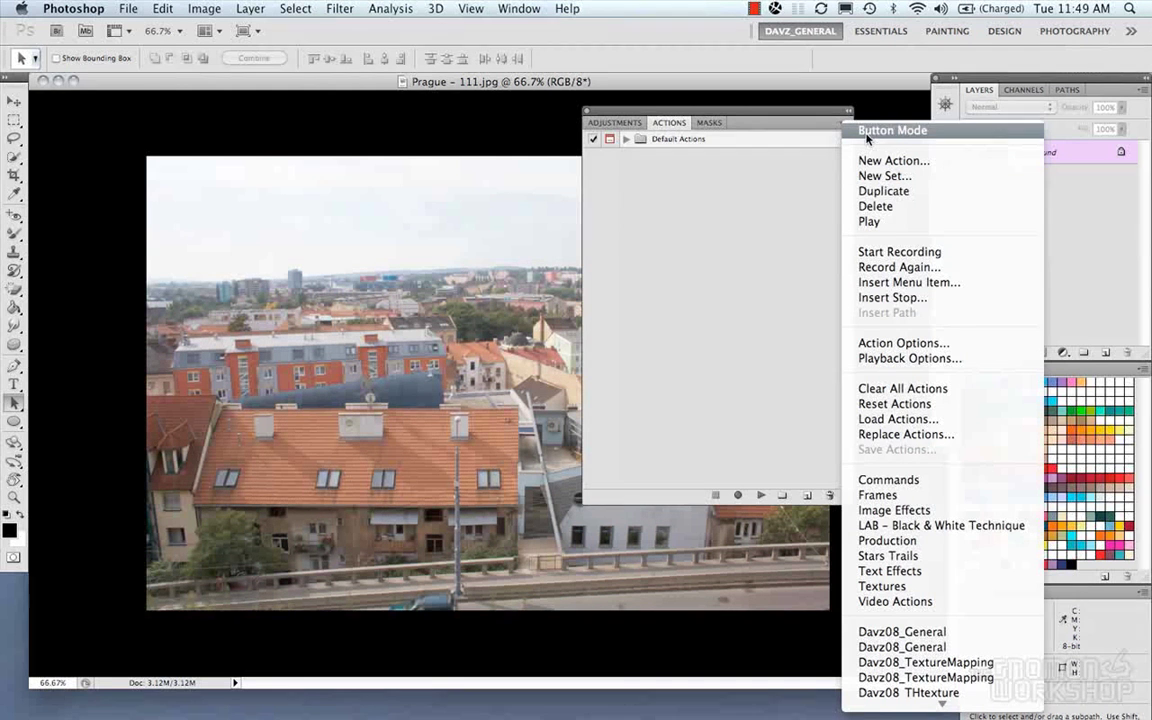
mouse_move(941, 703)
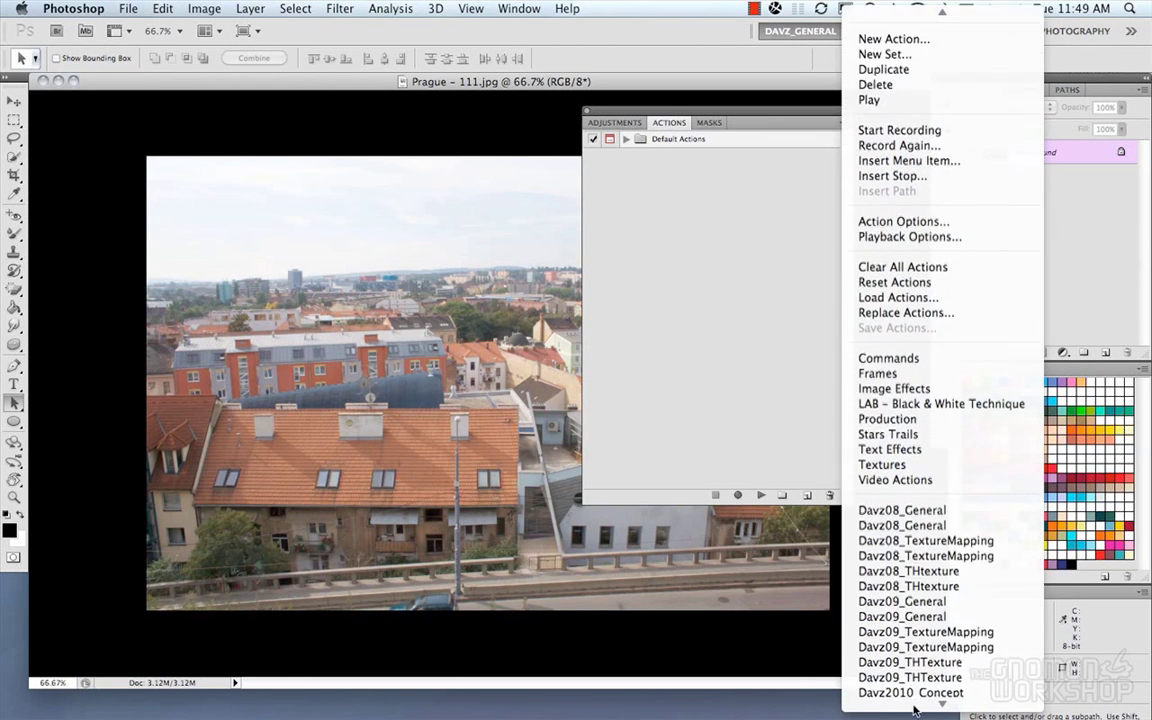
mouse_move(903, 6)
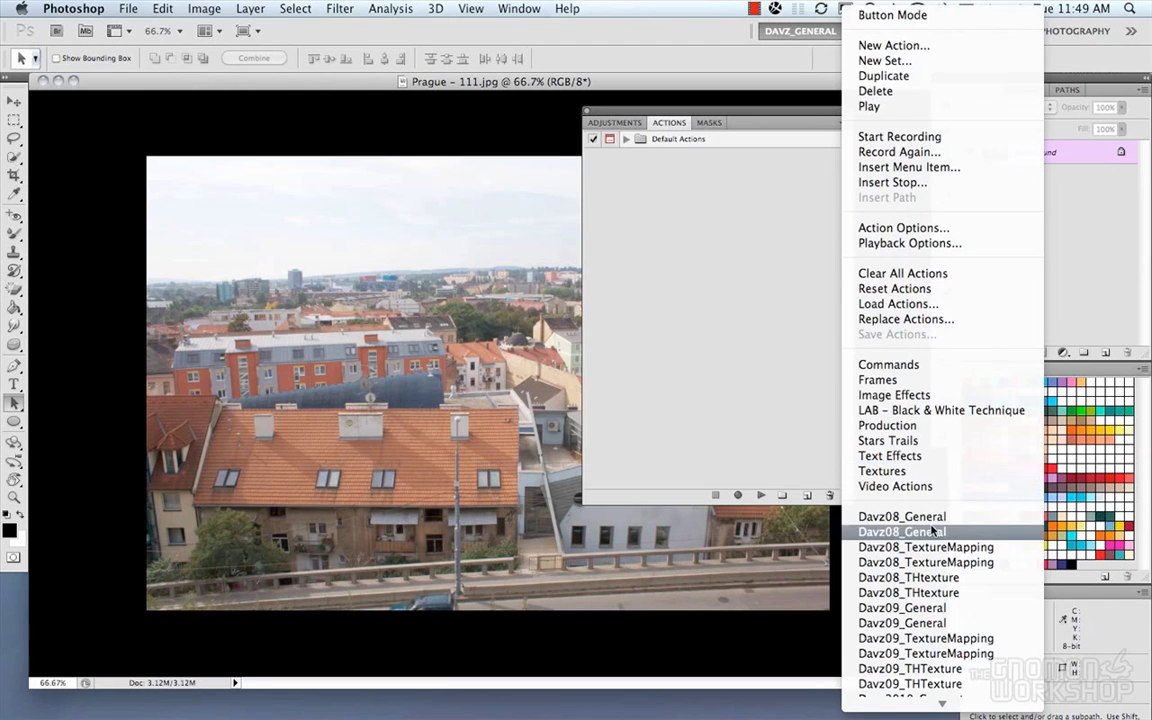
scroll(900, 640, down, 5)
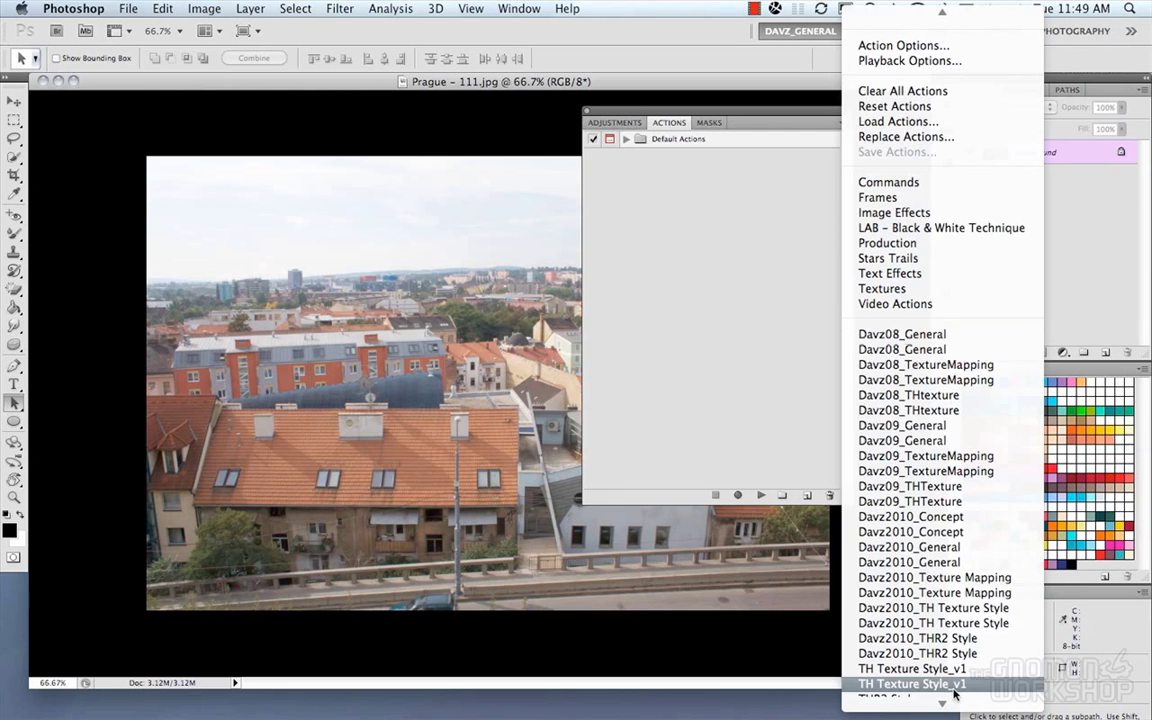
scroll(935, 380, up, 6)
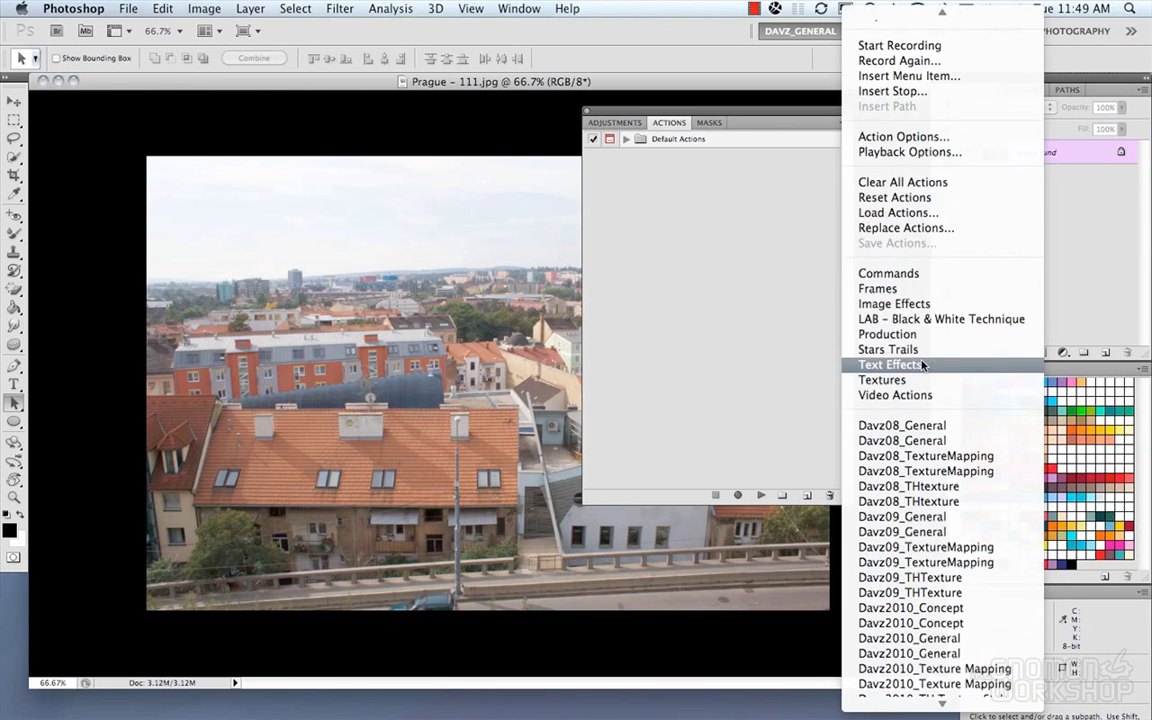
click(810, 118)
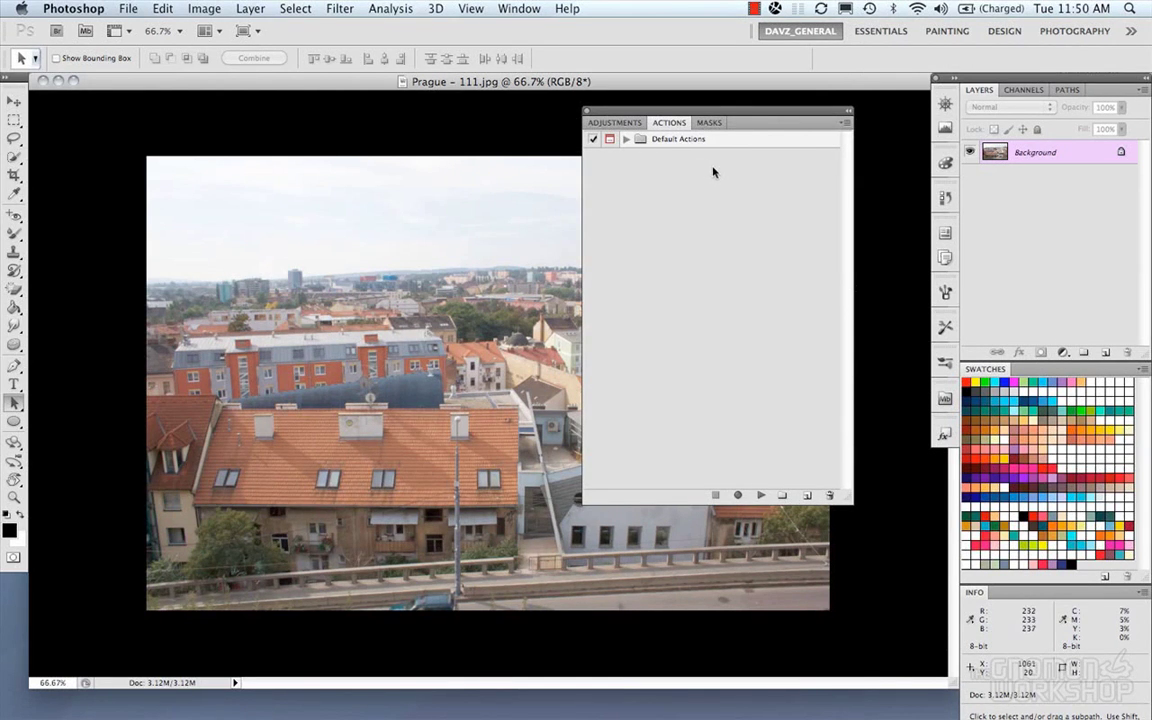
Load the Davz2010_General.atn actions file from the Actions folder
click(845, 122)
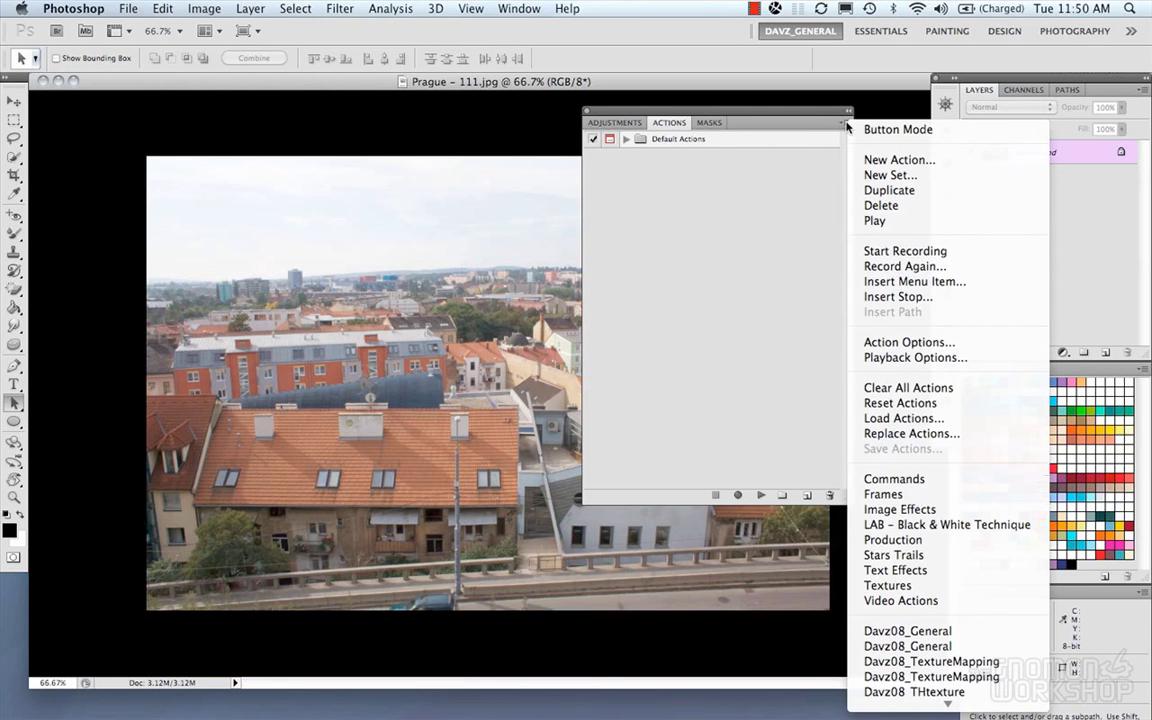
click(900, 418)
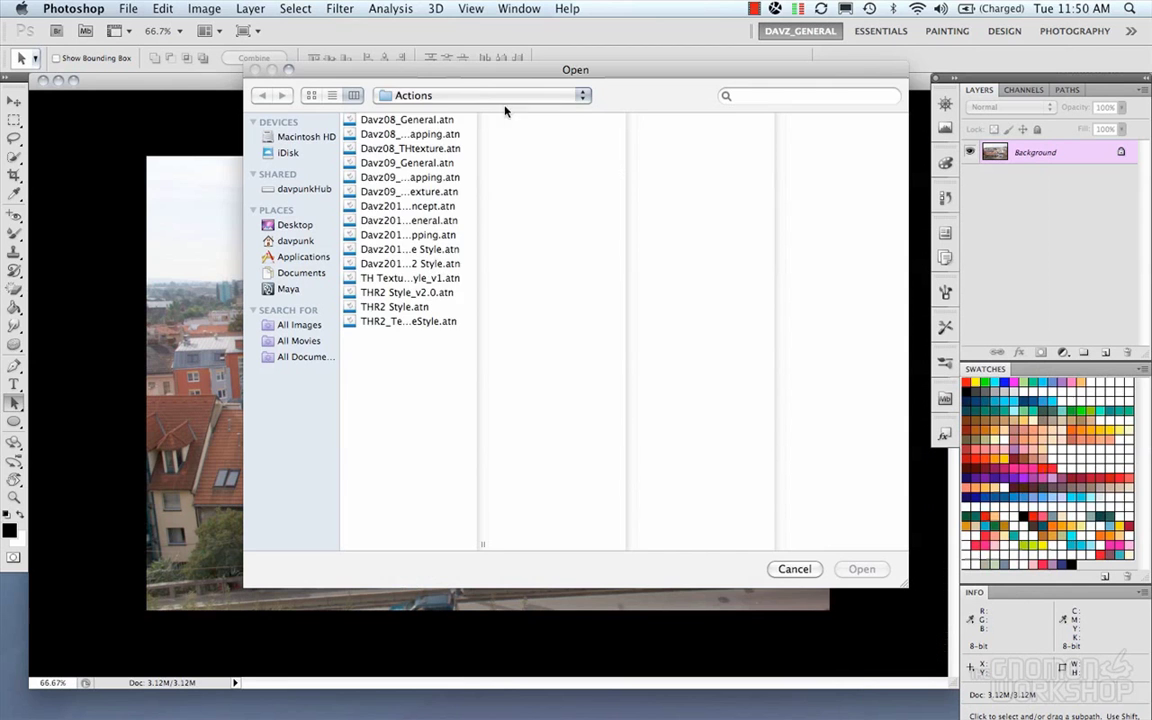
click(456, 96)
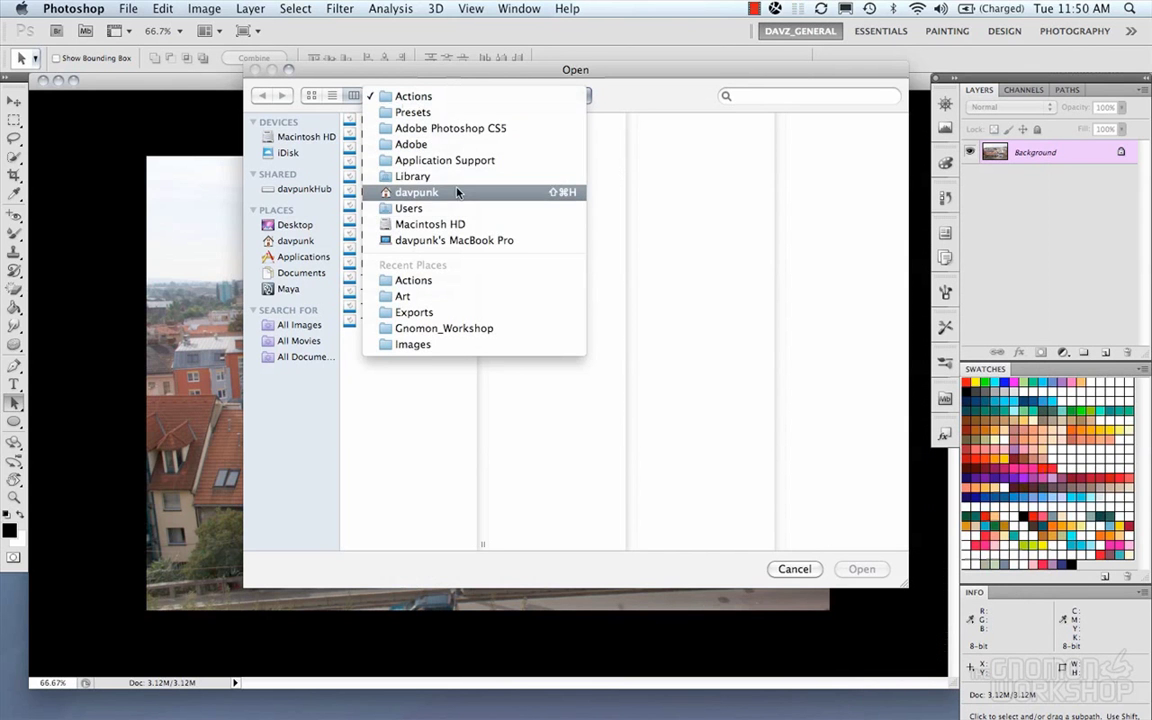
click(437, 96)
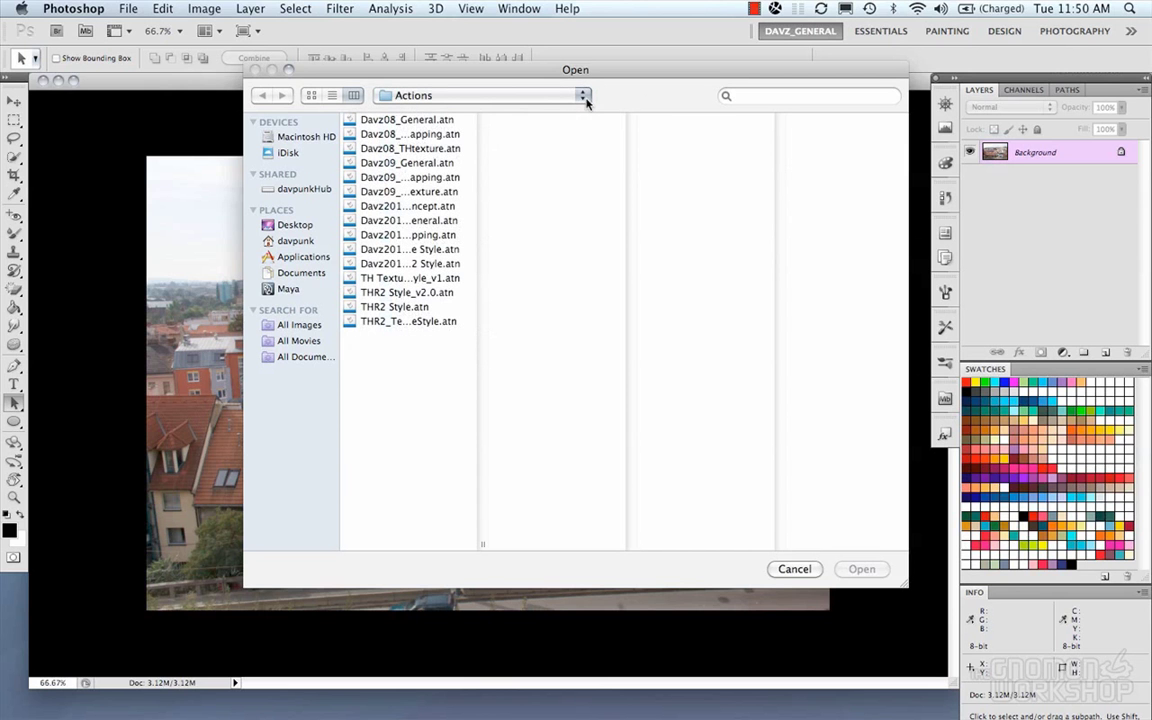
double_click(482, 545)
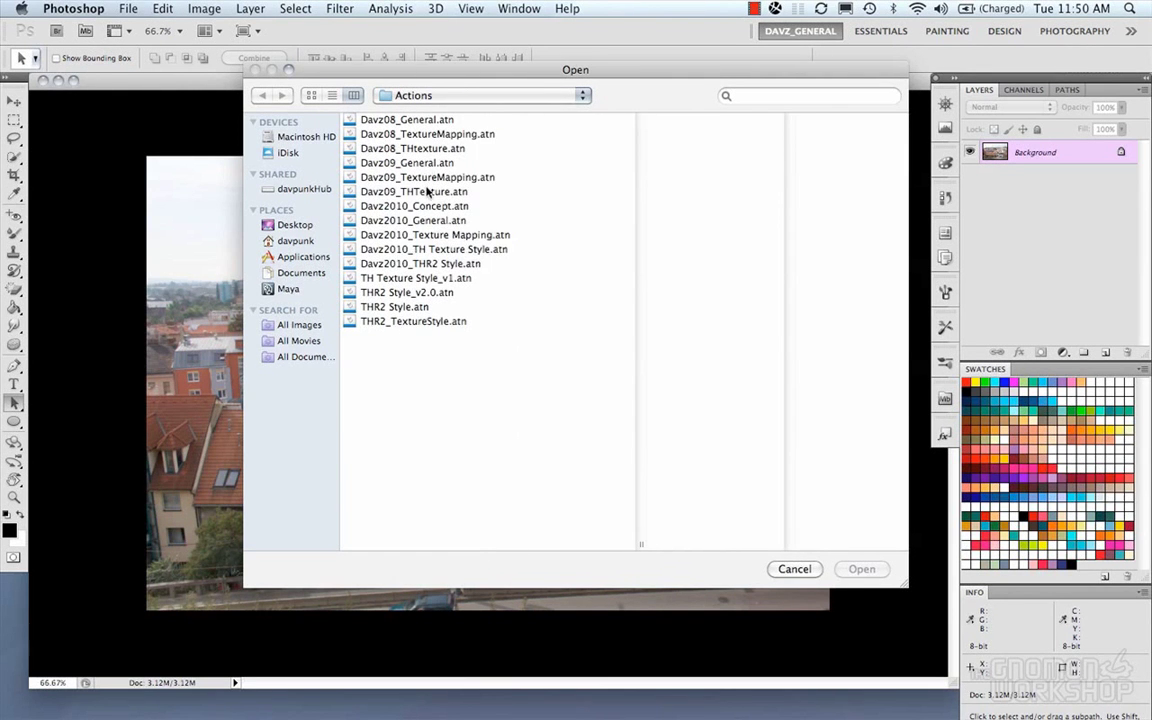
click(414, 220)
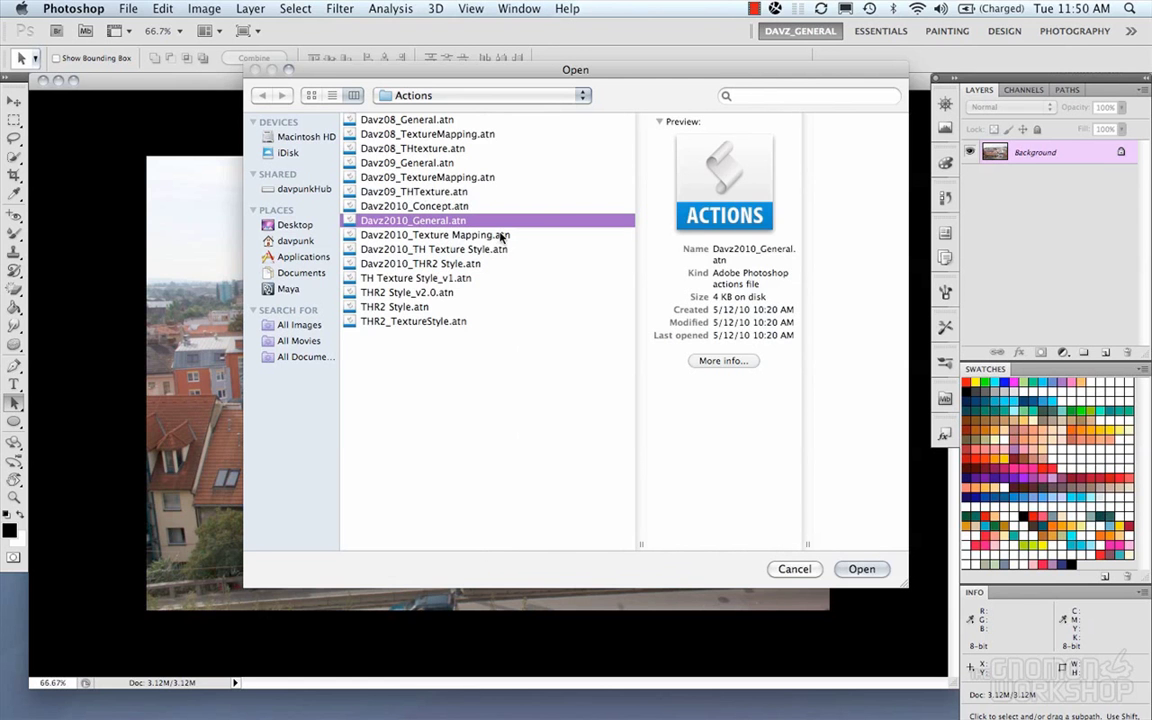
click(861, 569)
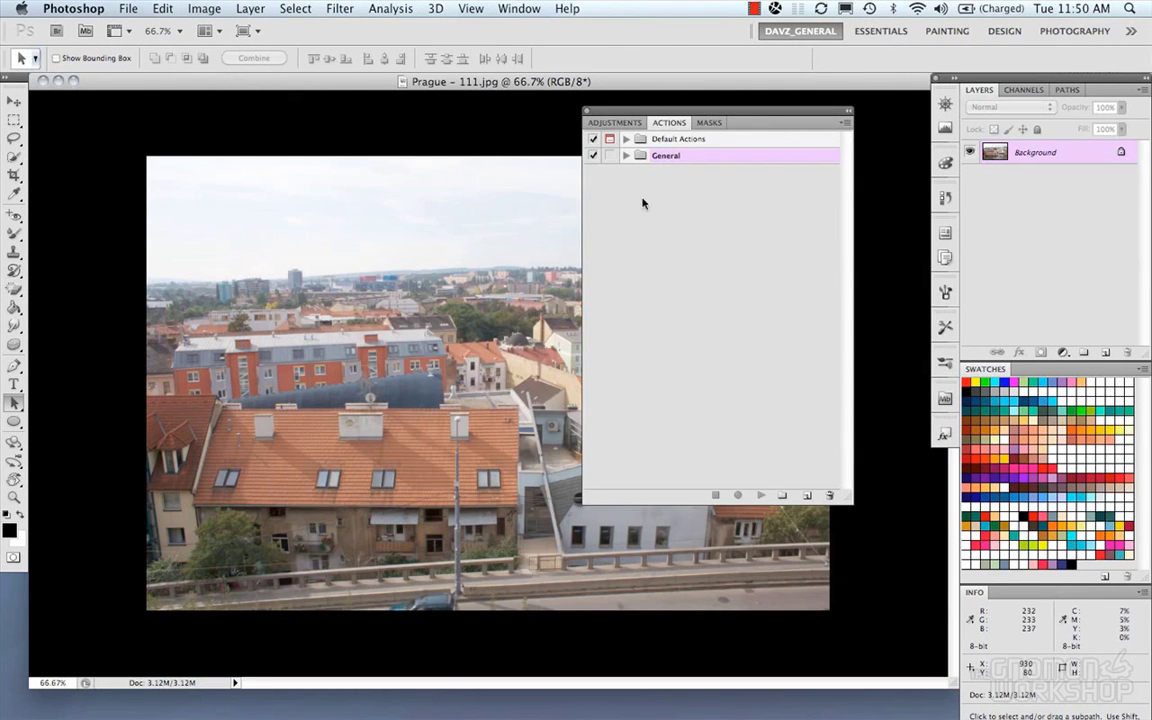
Expand the General set to inspect its actions, then collapse it
click(625, 156)
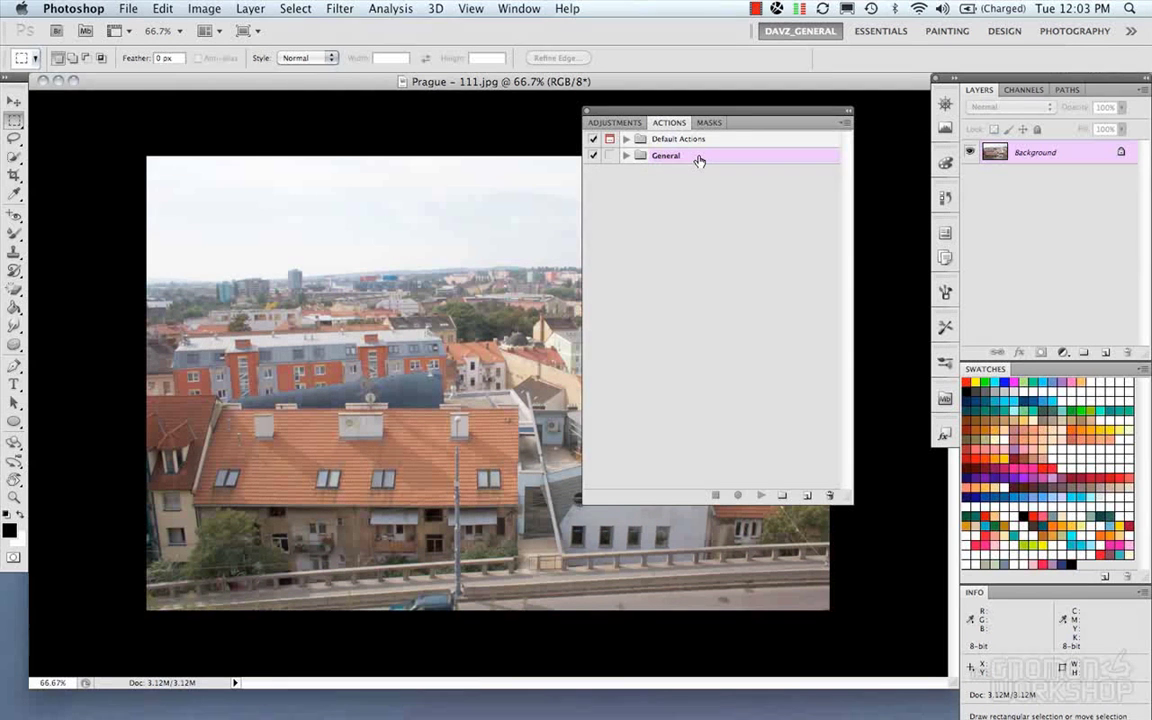
click(625, 156)
click(625, 156)
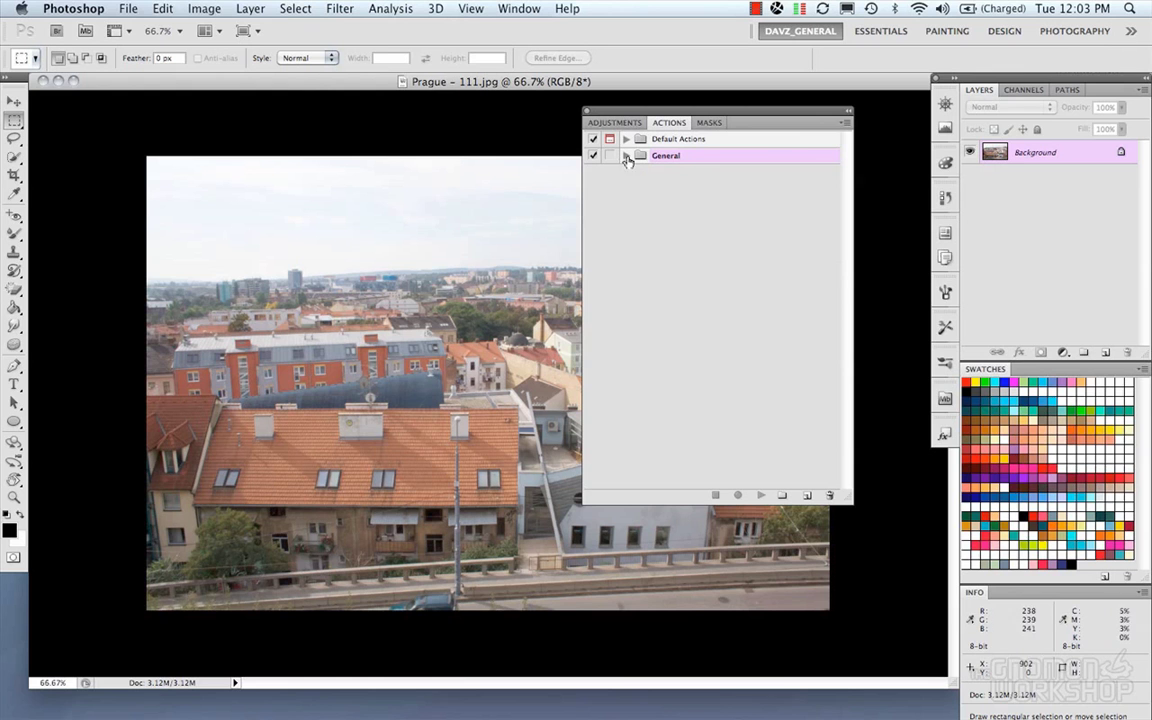
Use Save Actions on the General set, keeping the Actions folder as the location
click(846, 122)
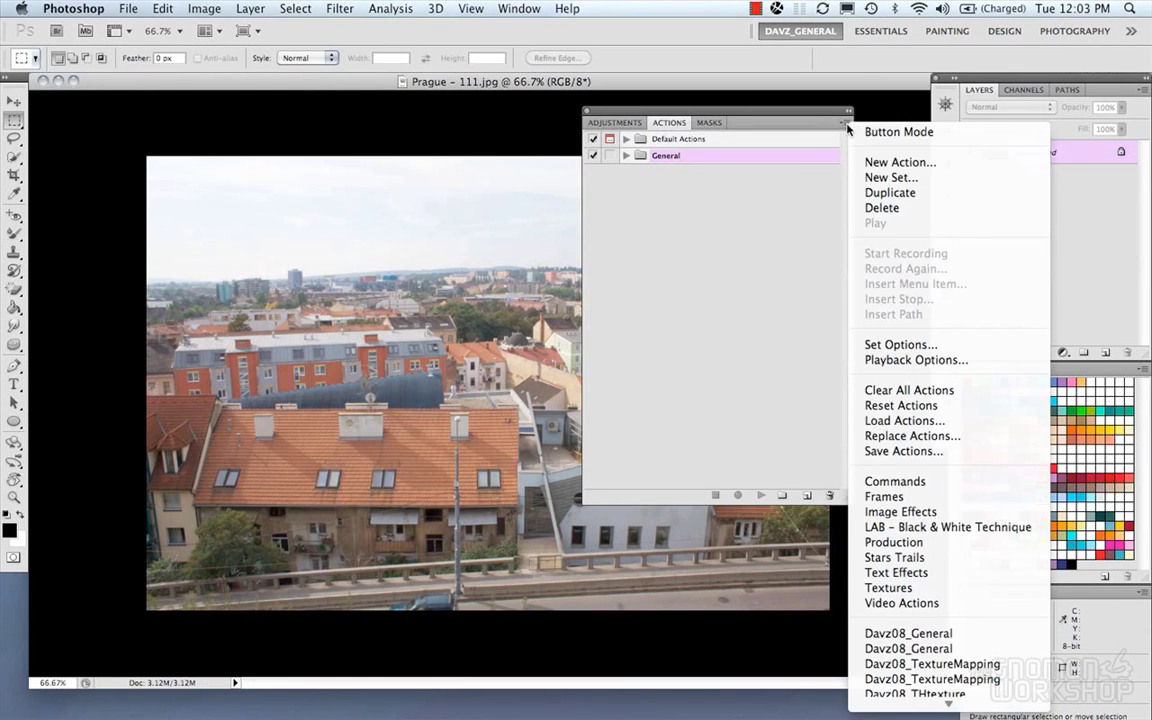
click(905, 451)
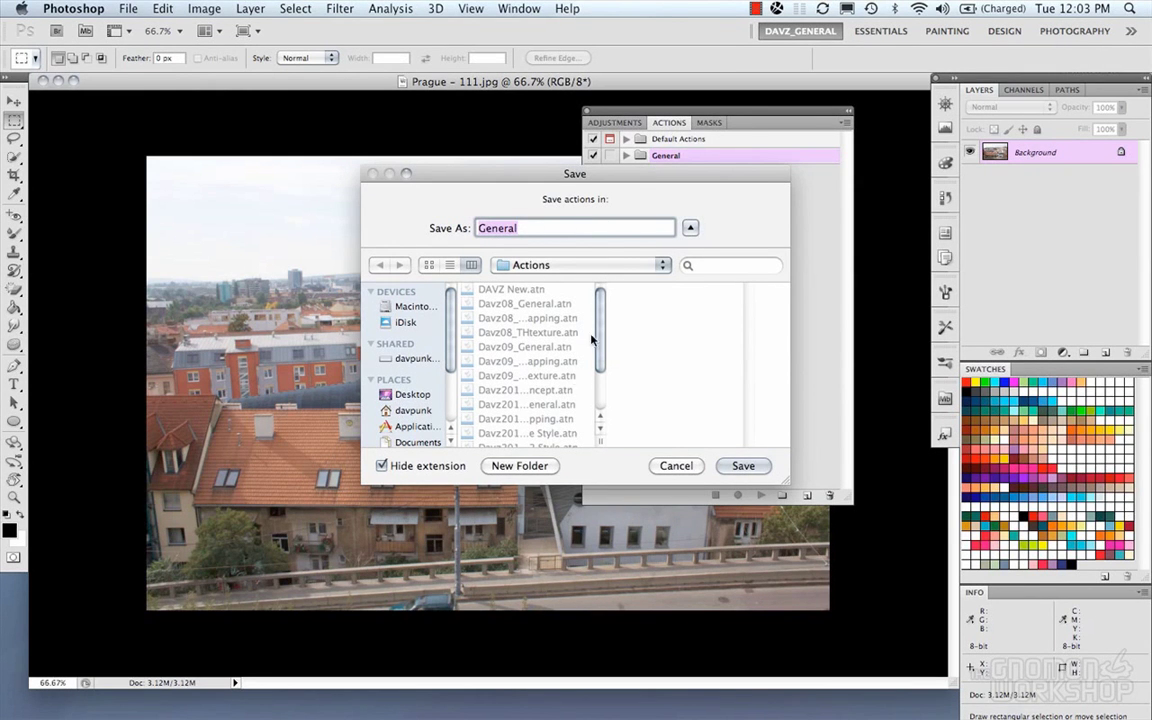
click(608, 266)
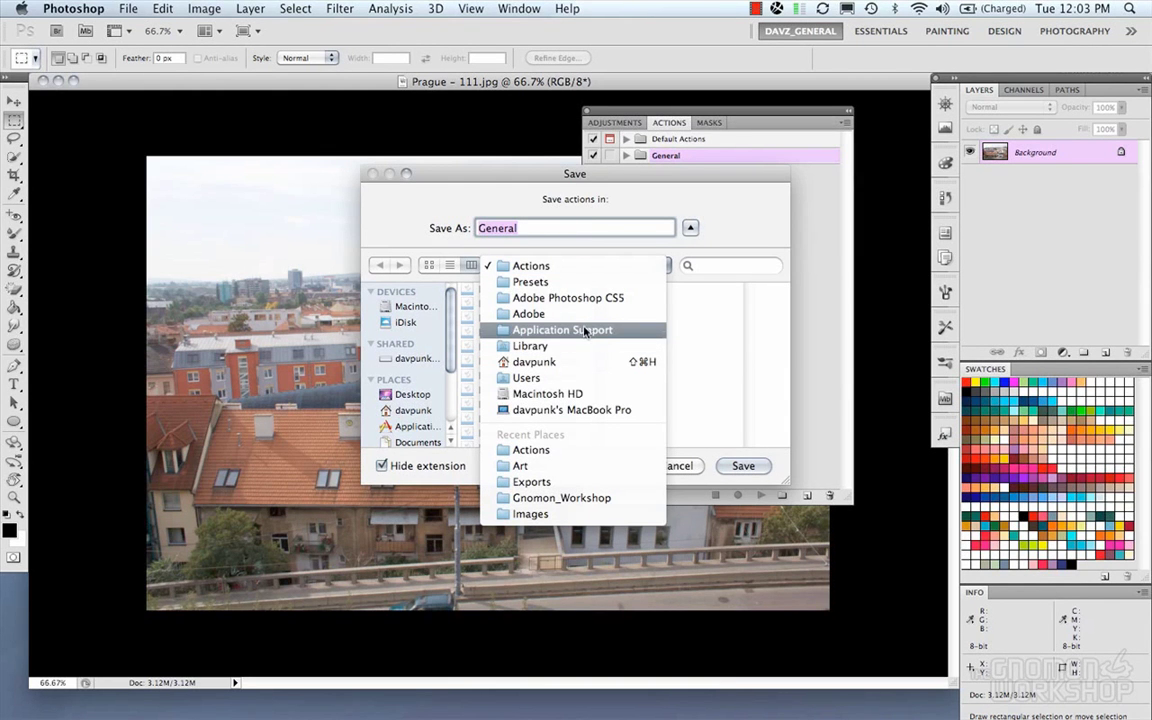
click(605, 264)
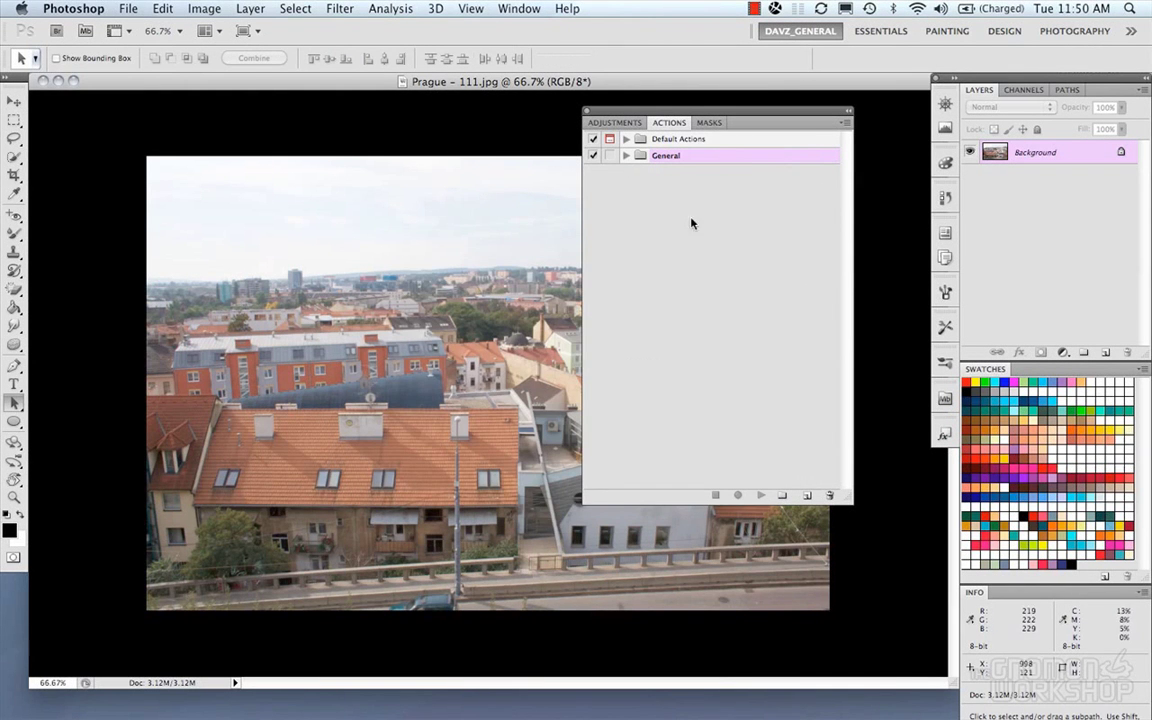
click(783, 209)
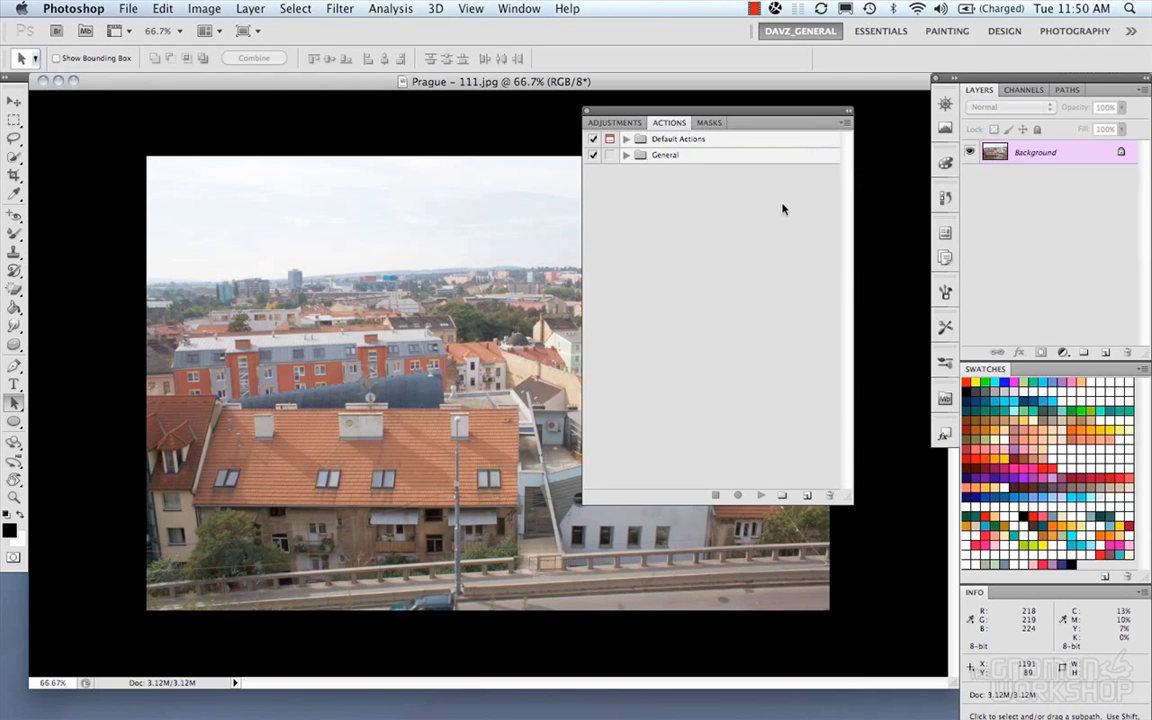
click(845, 123)
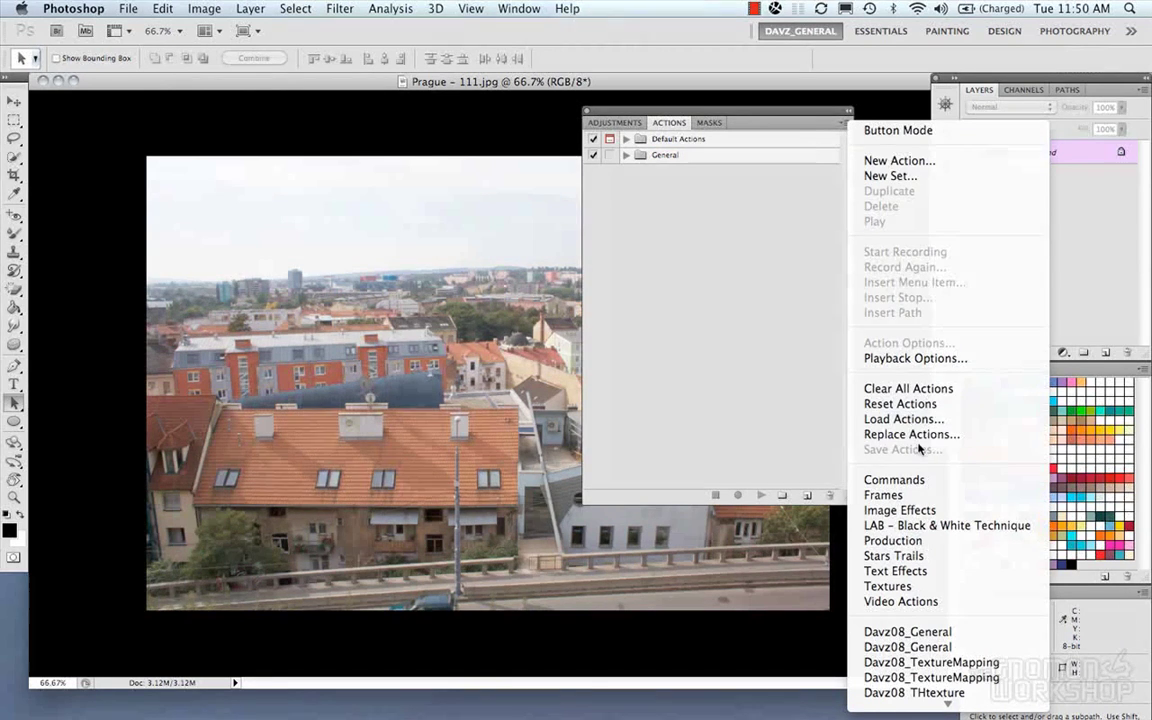
click(695, 108)
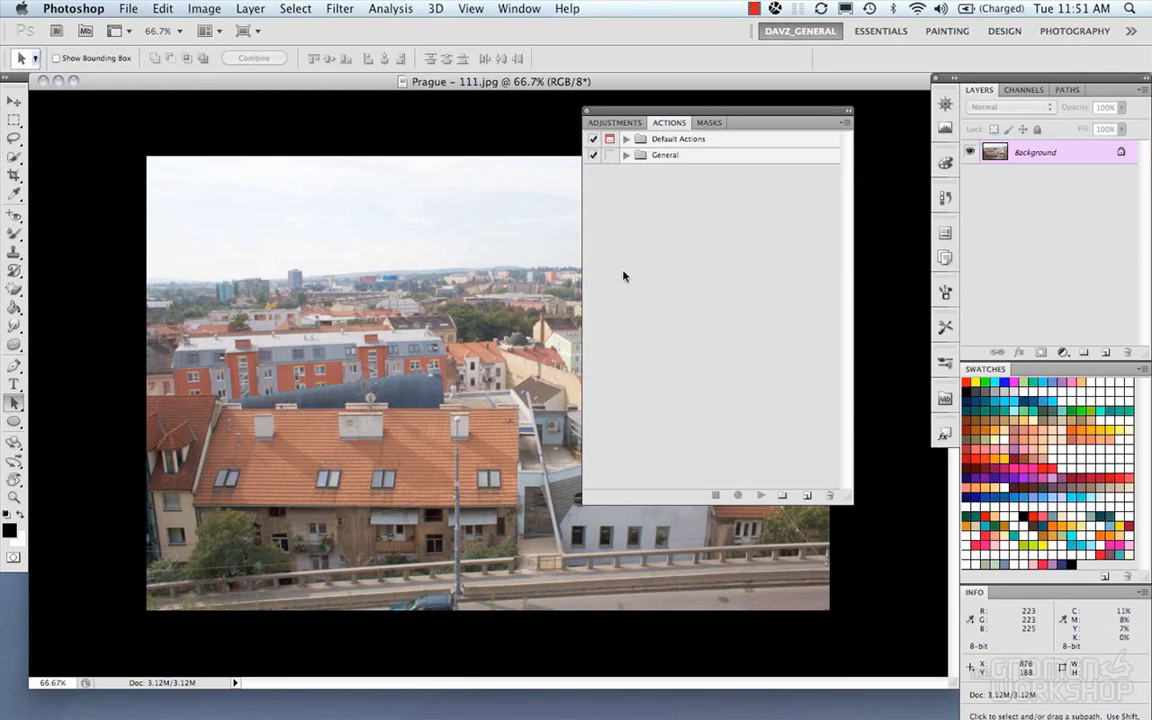
Create a new action set named DAVZ New
click(782, 495)
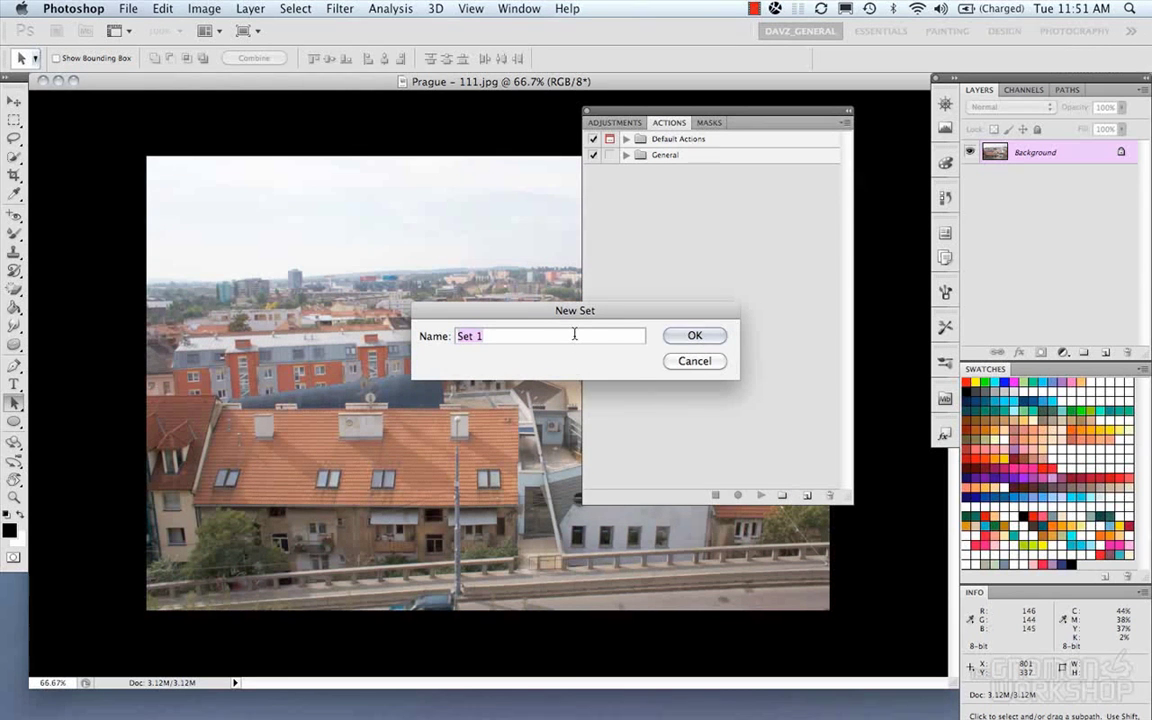
text(DAVZ New)
key(Return)
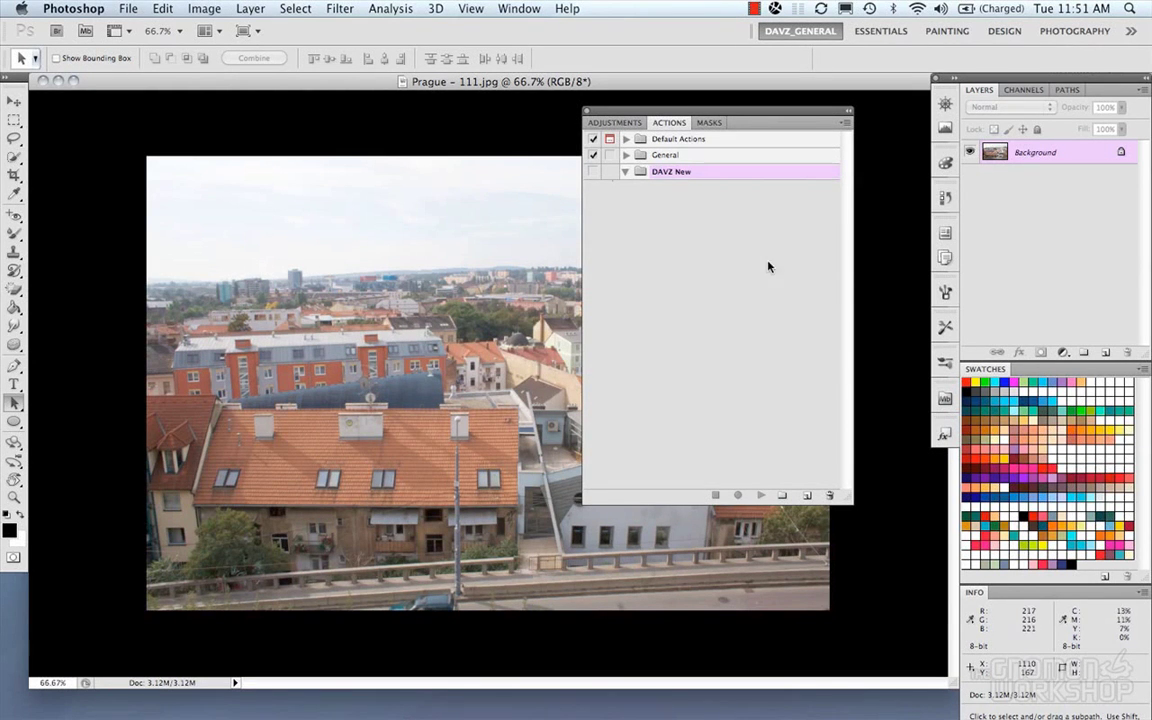
Define a TEST action with a Shift+F1 shortcut and Red colour
click(808, 497)
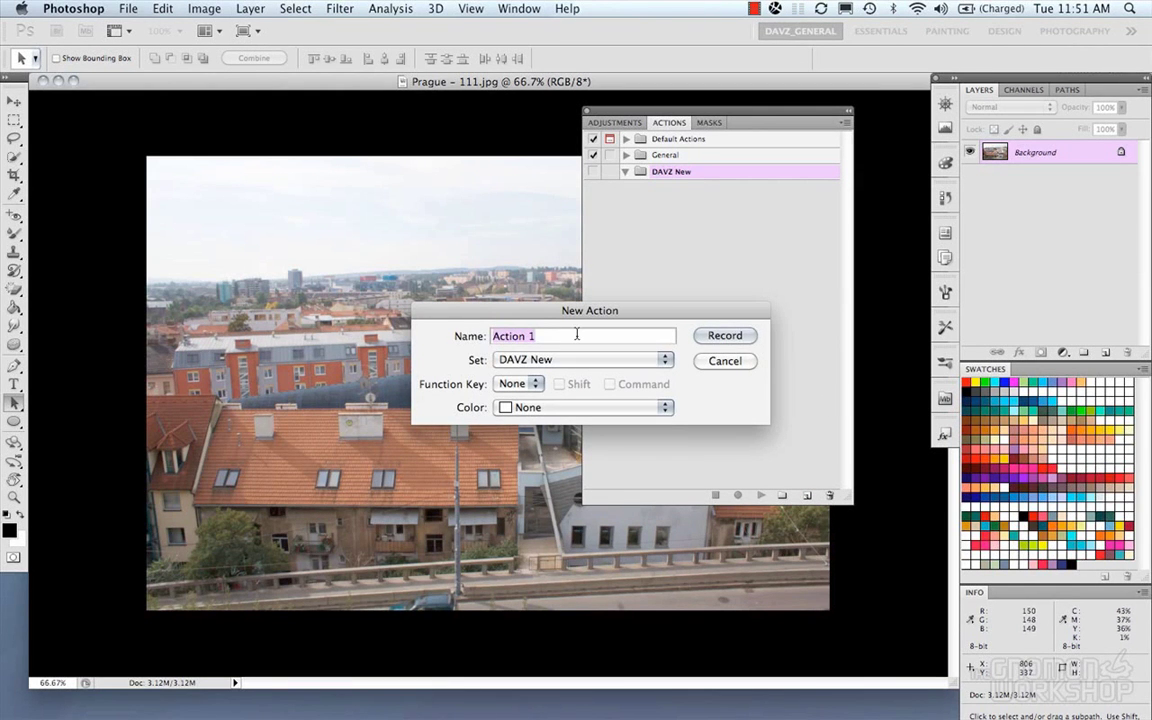
text(TEST)
click(533, 383)
click(692, 396)
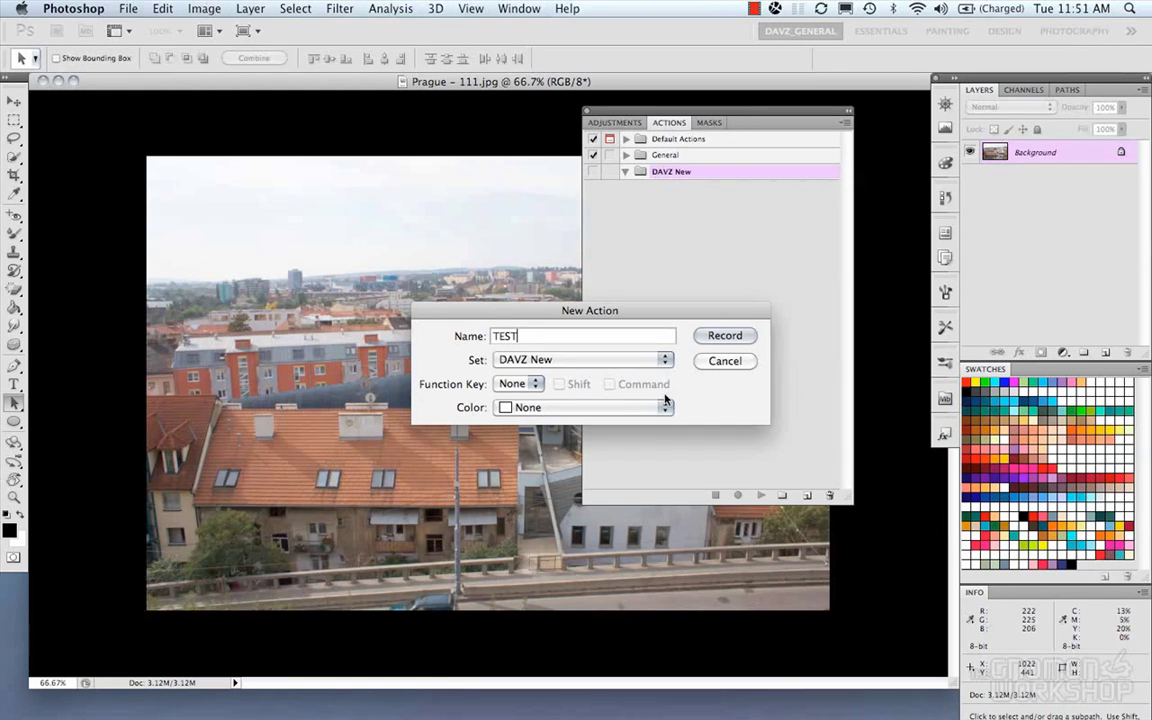
click(535, 385)
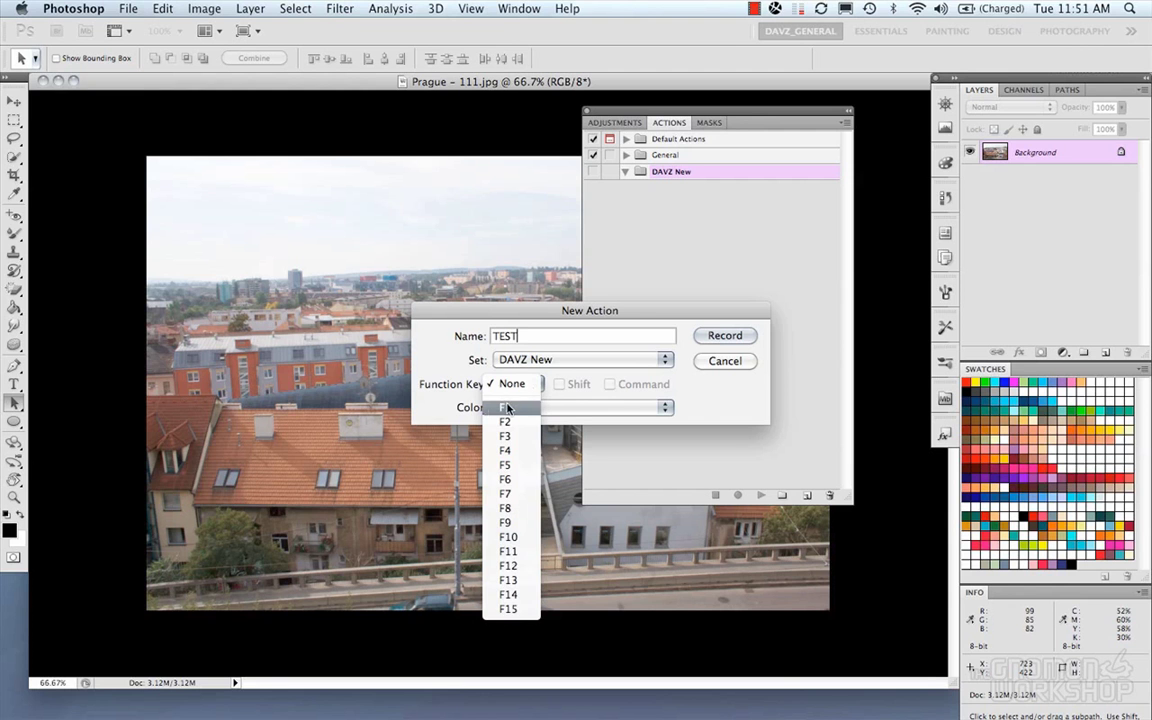
click(505, 407)
click(560, 385)
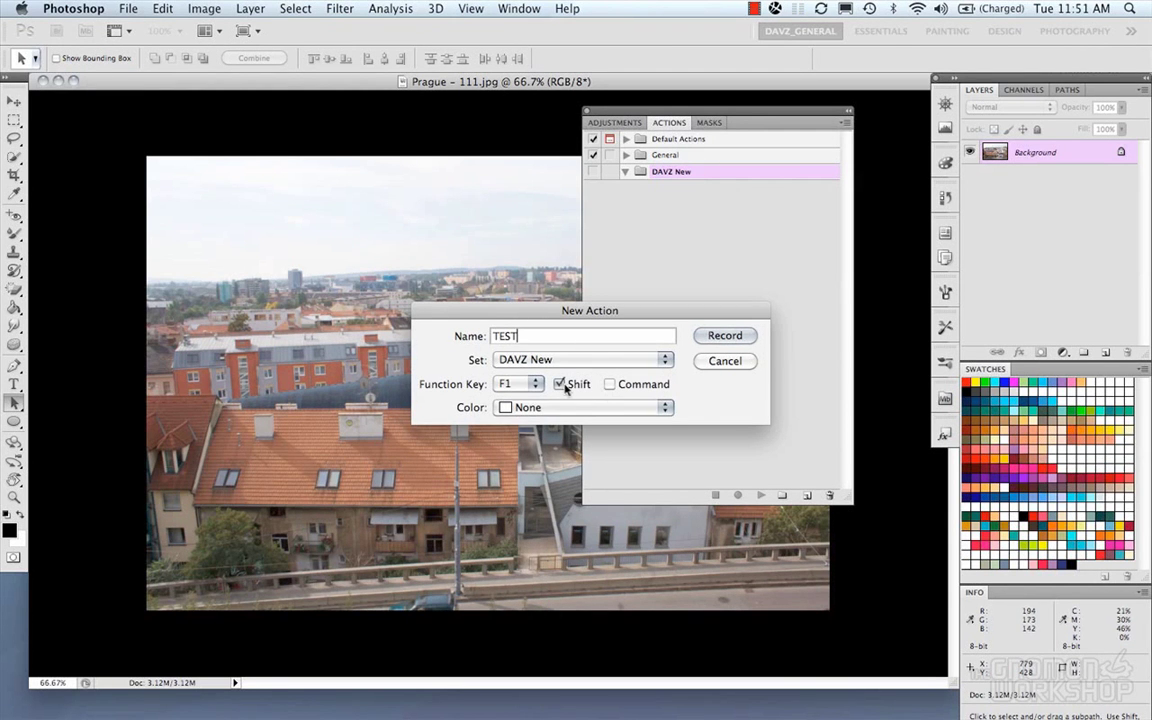
click(609, 386)
click(609, 385)
click(662, 408)
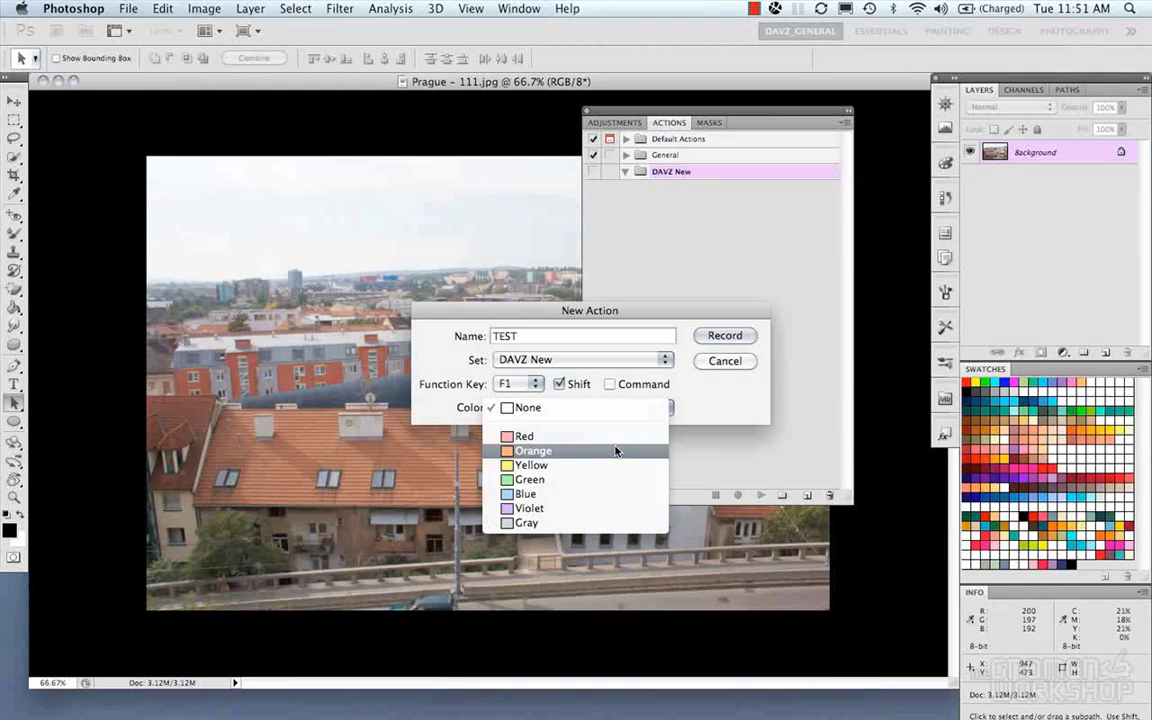
click(616, 437)
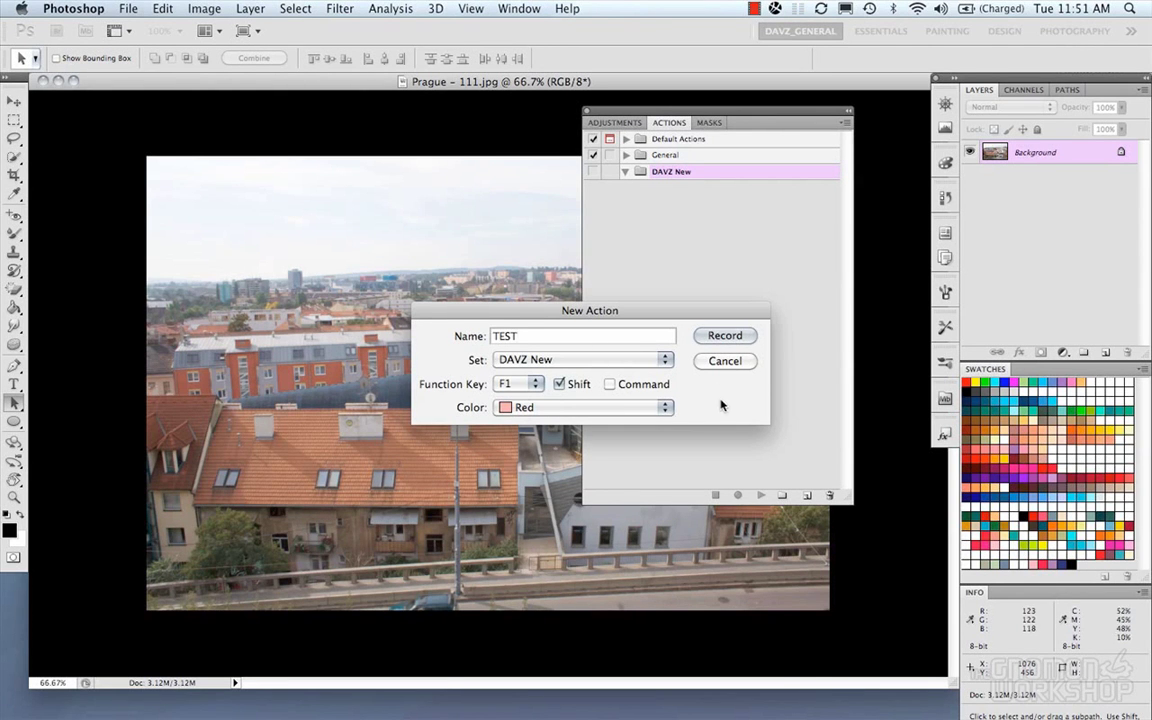
Record a marquee selection in the upper-left sky filled white then black, then stop recording
click(726, 335)
key(m)
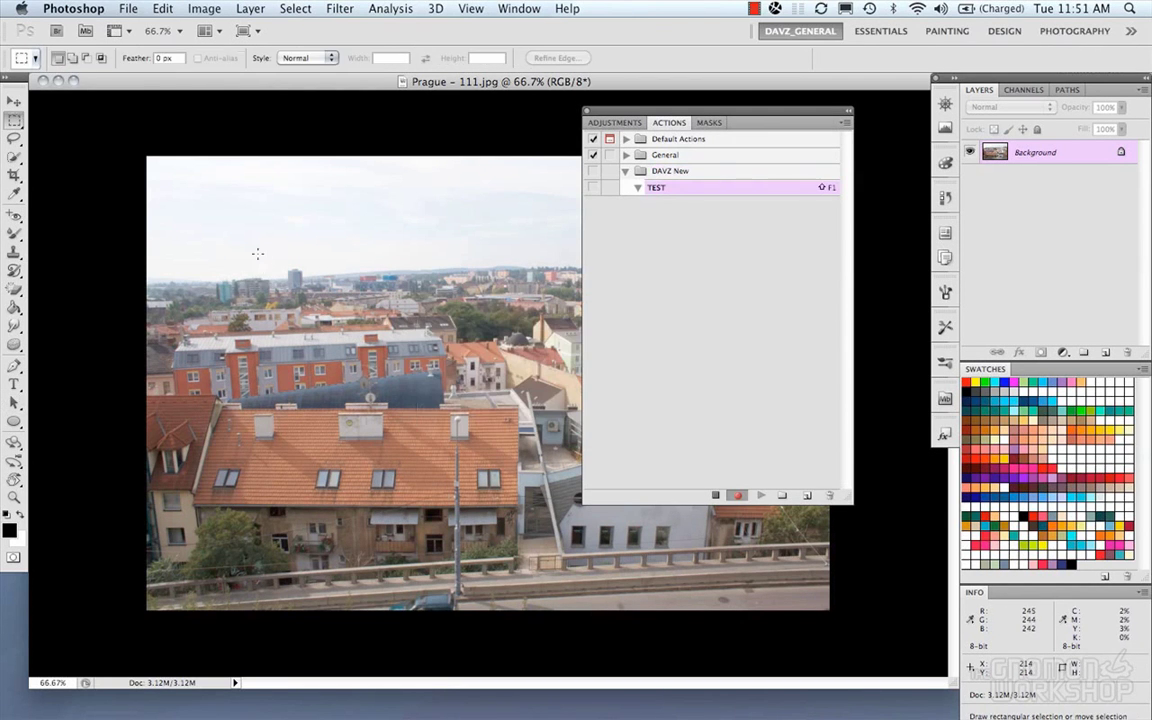
drag(208, 195, 474, 378)
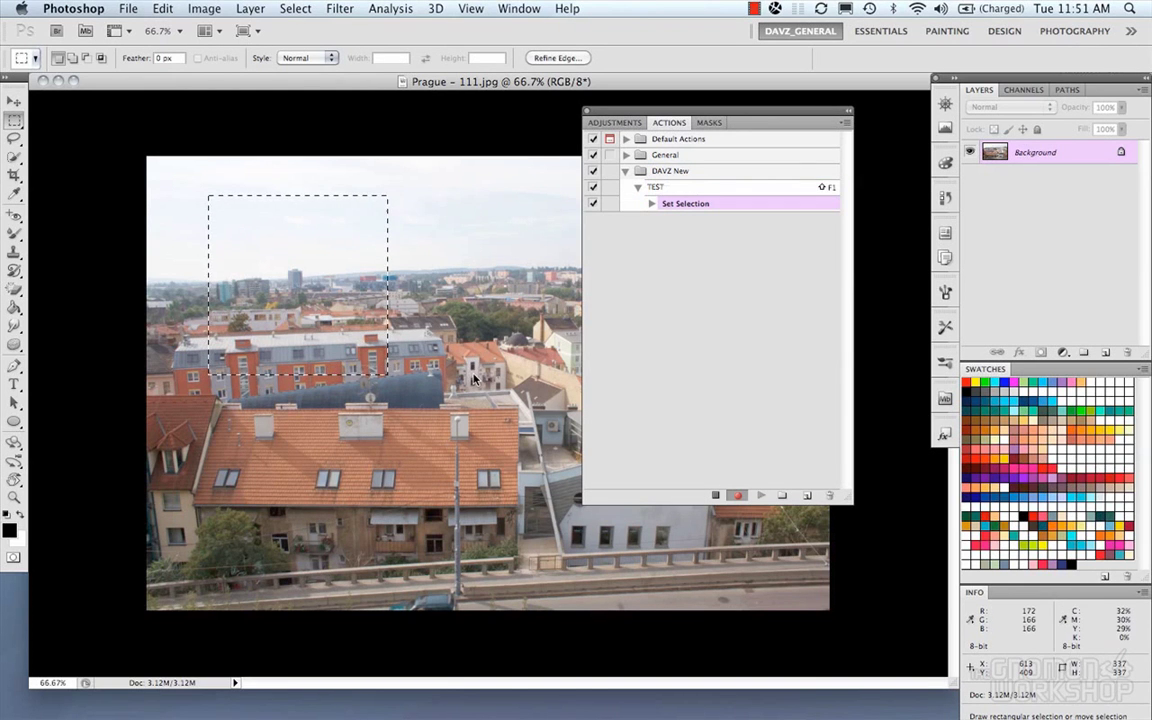
key(super+BackSpace)
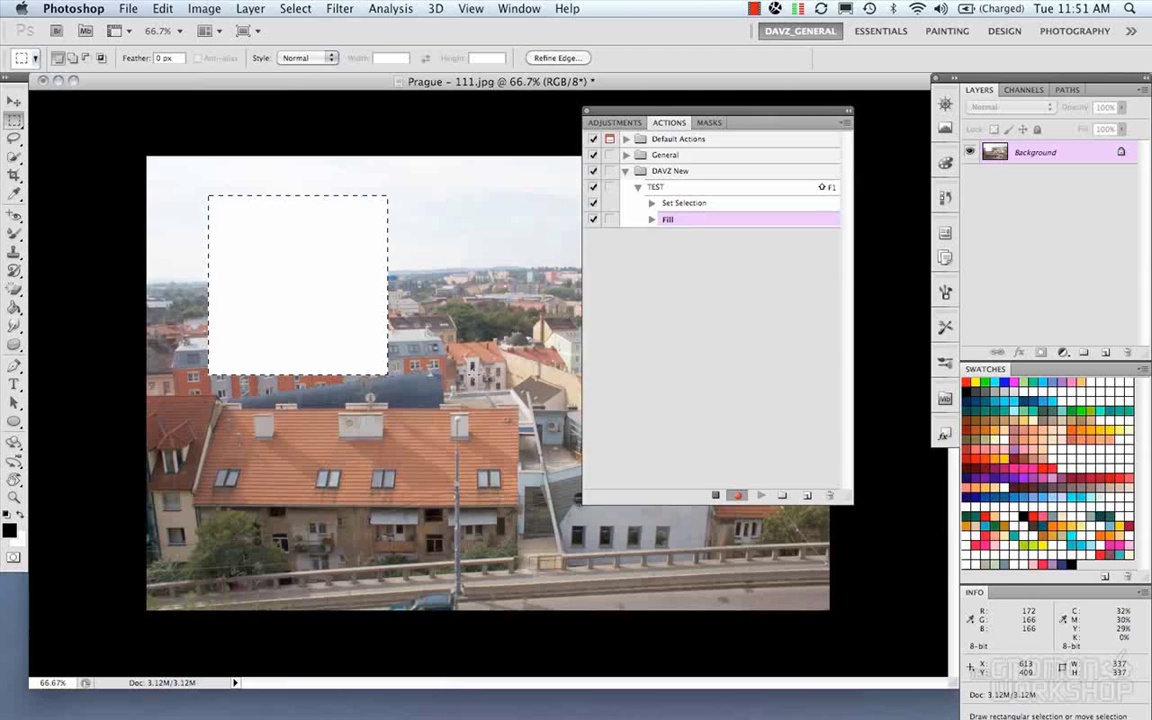
key(alt+BackSpace)
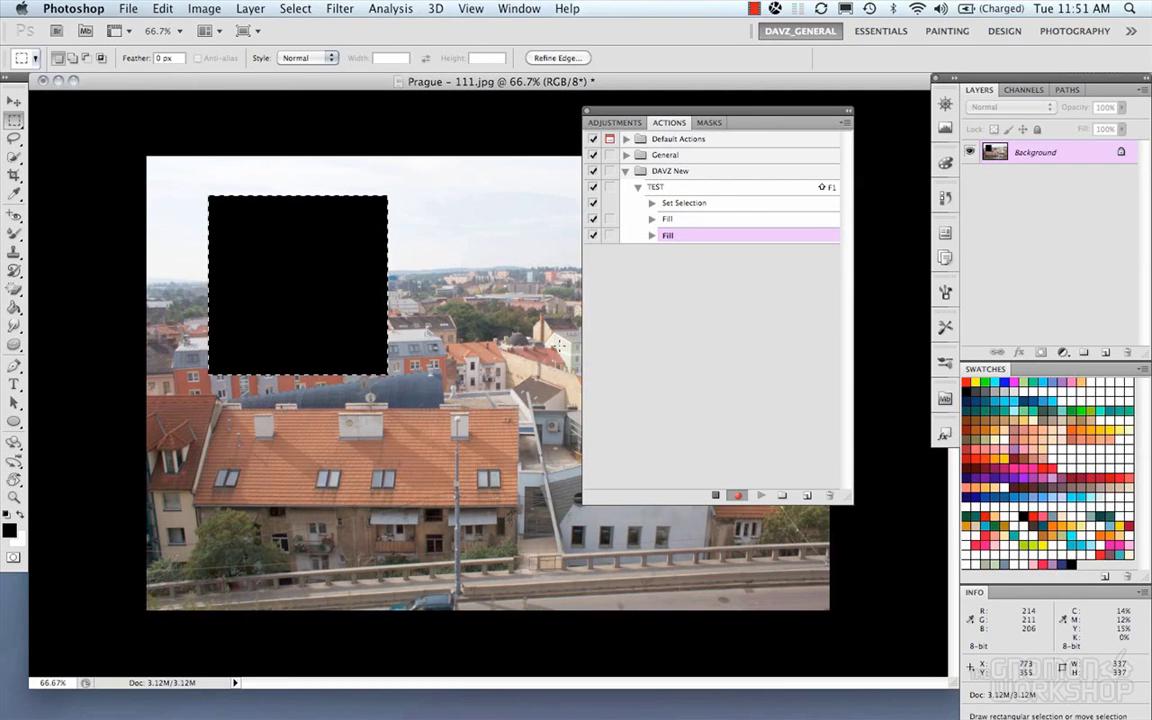
click(716, 496)
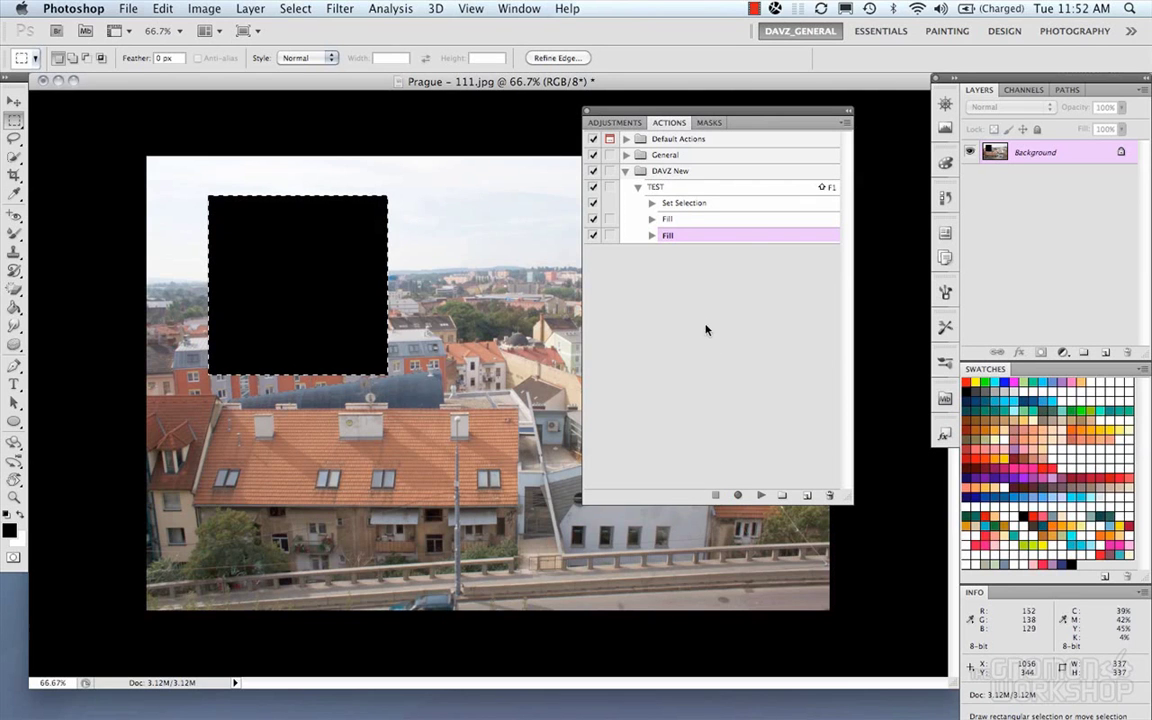
Expand TEST's recorded steps and view the Set Selection parameters
click(637, 187)
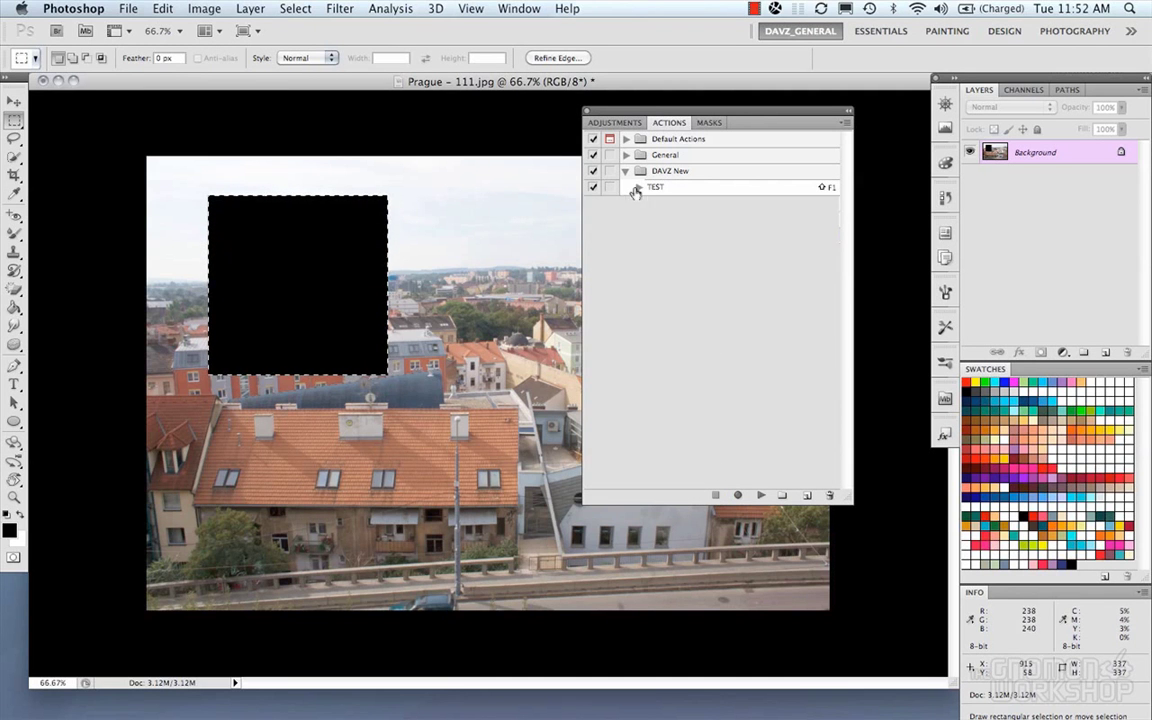
click(637, 187)
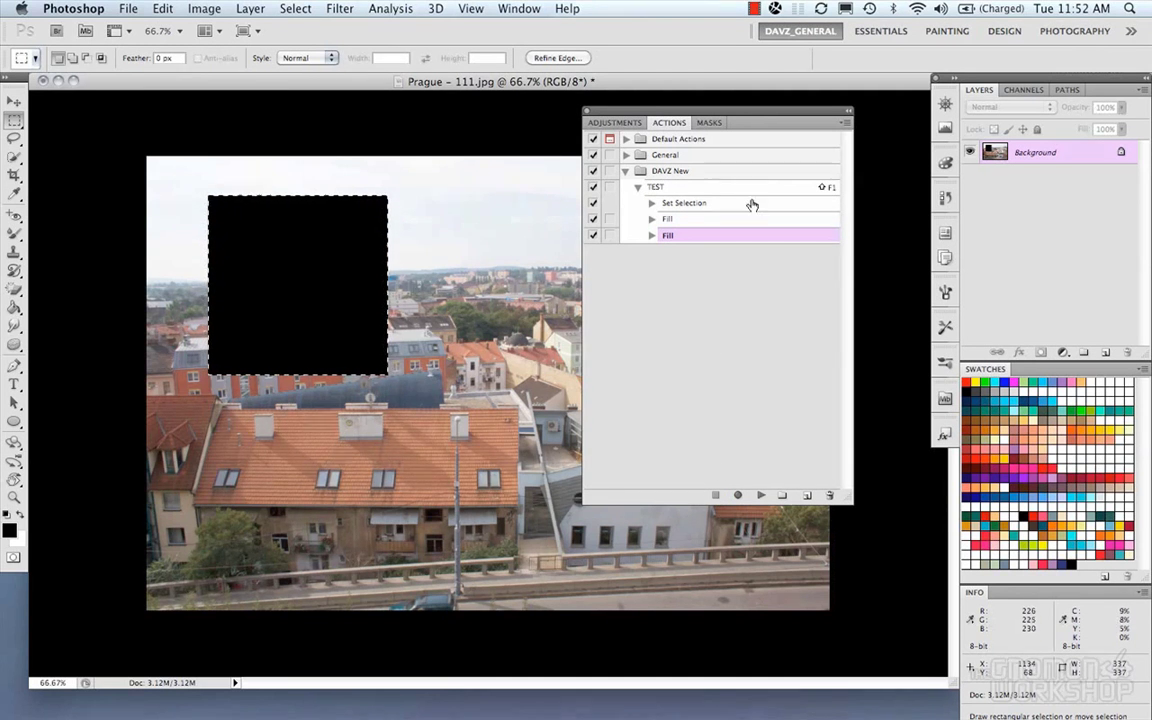
click(651, 204)
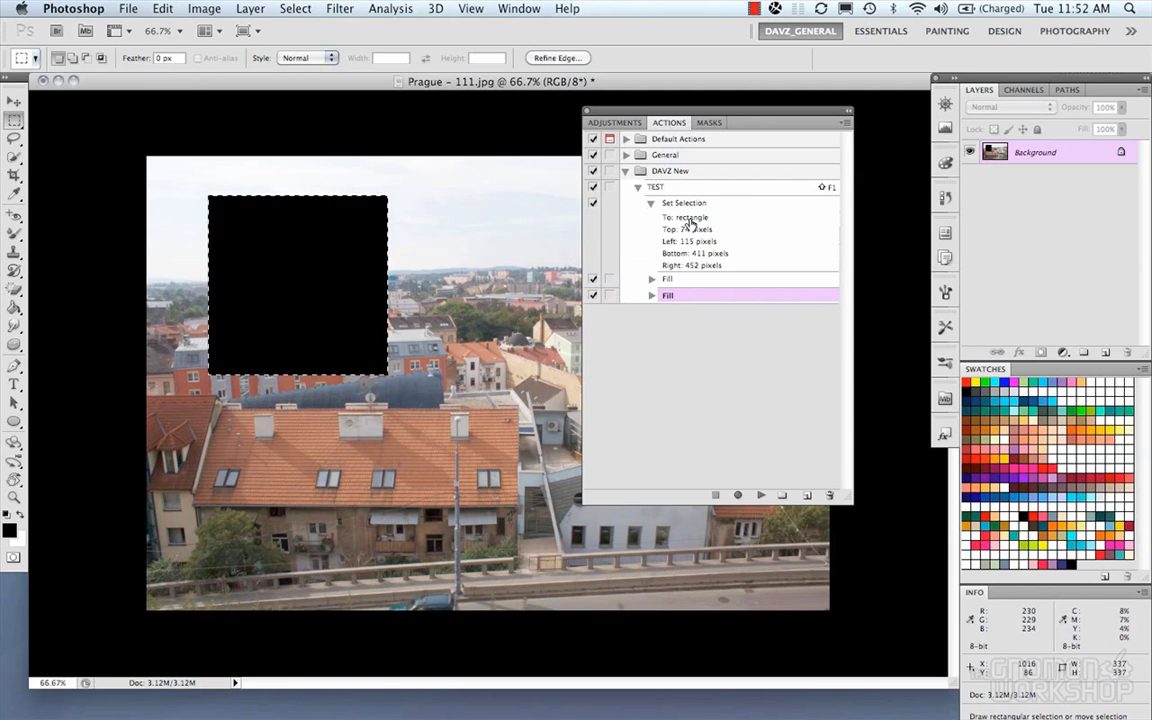
Review the Set Selection and first Fill step parameters
click(652, 204)
click(654, 221)
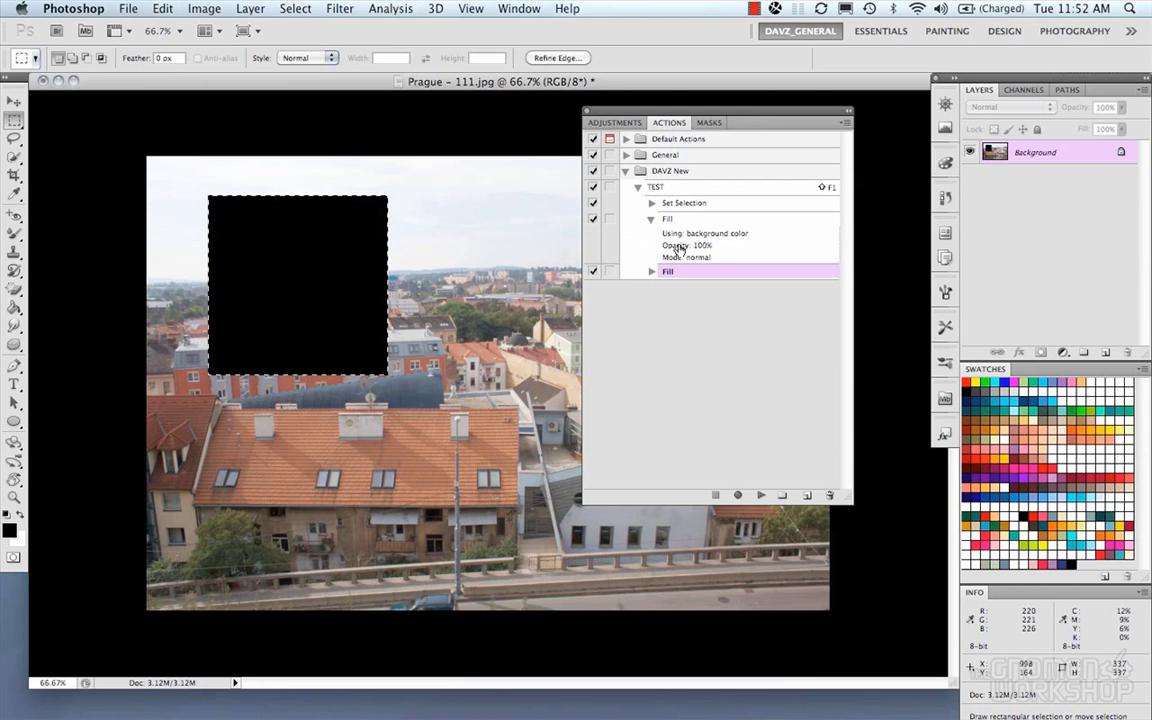
click(650, 219)
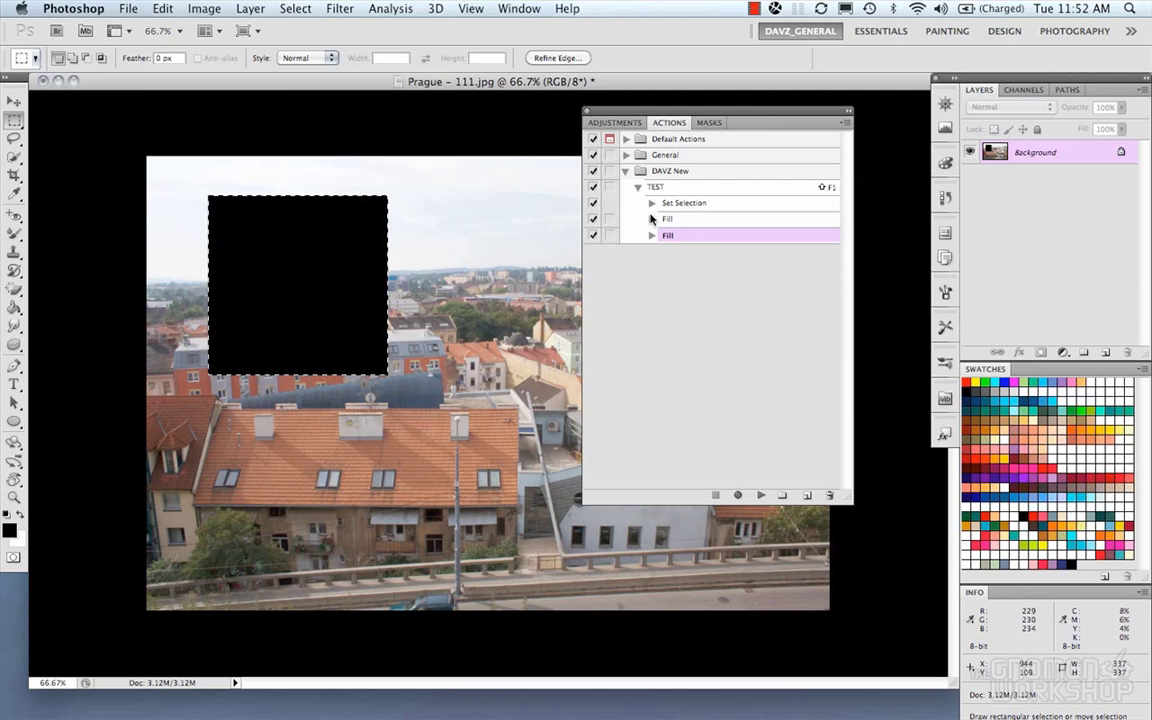
Drag the white Fill step to the trash and check the remaining foreground-colour Fill
click(708, 223)
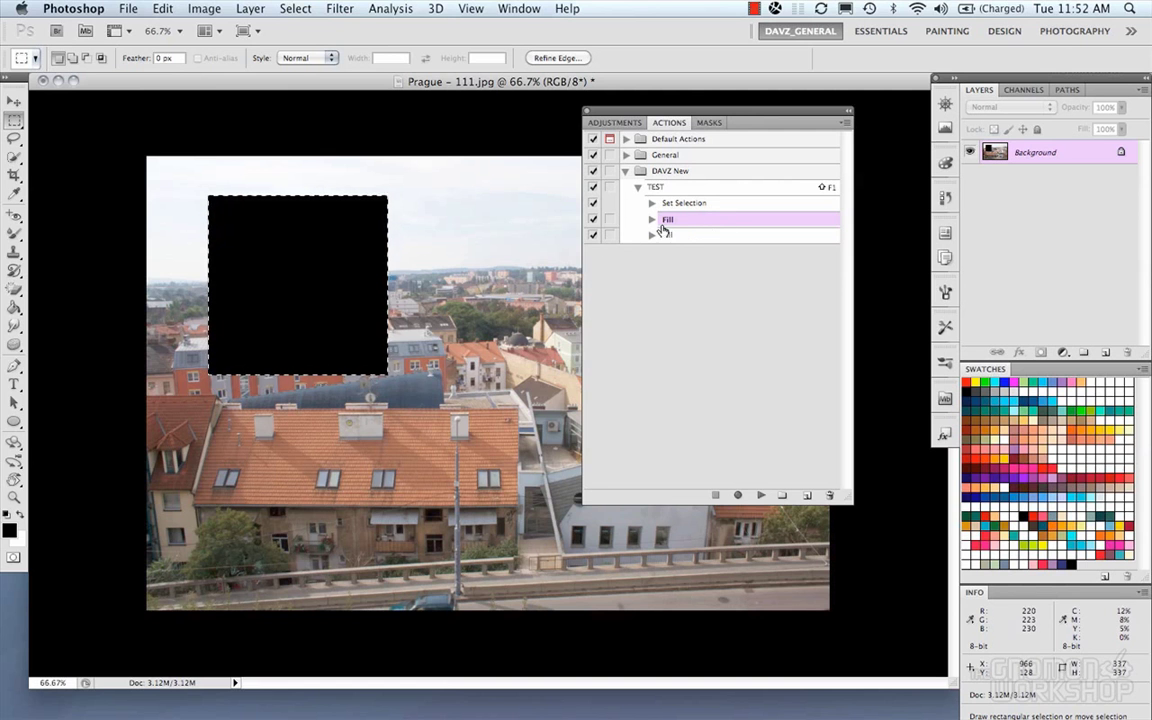
drag(693, 222, 829, 494)
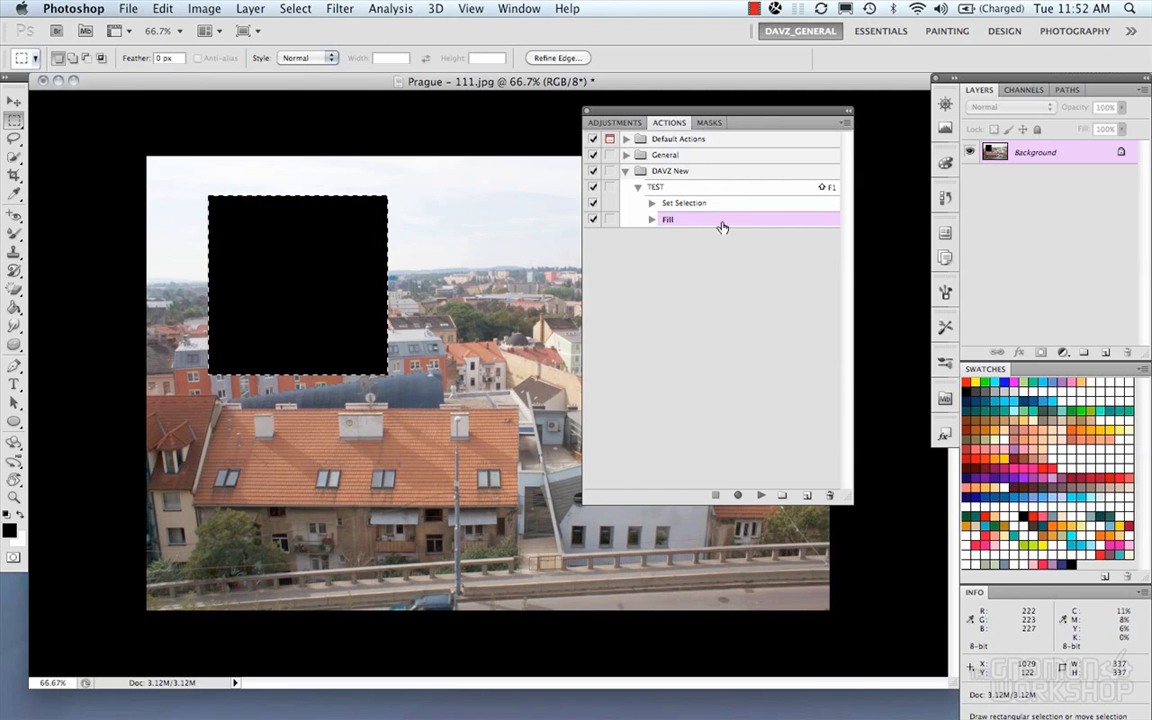
click(652, 220)
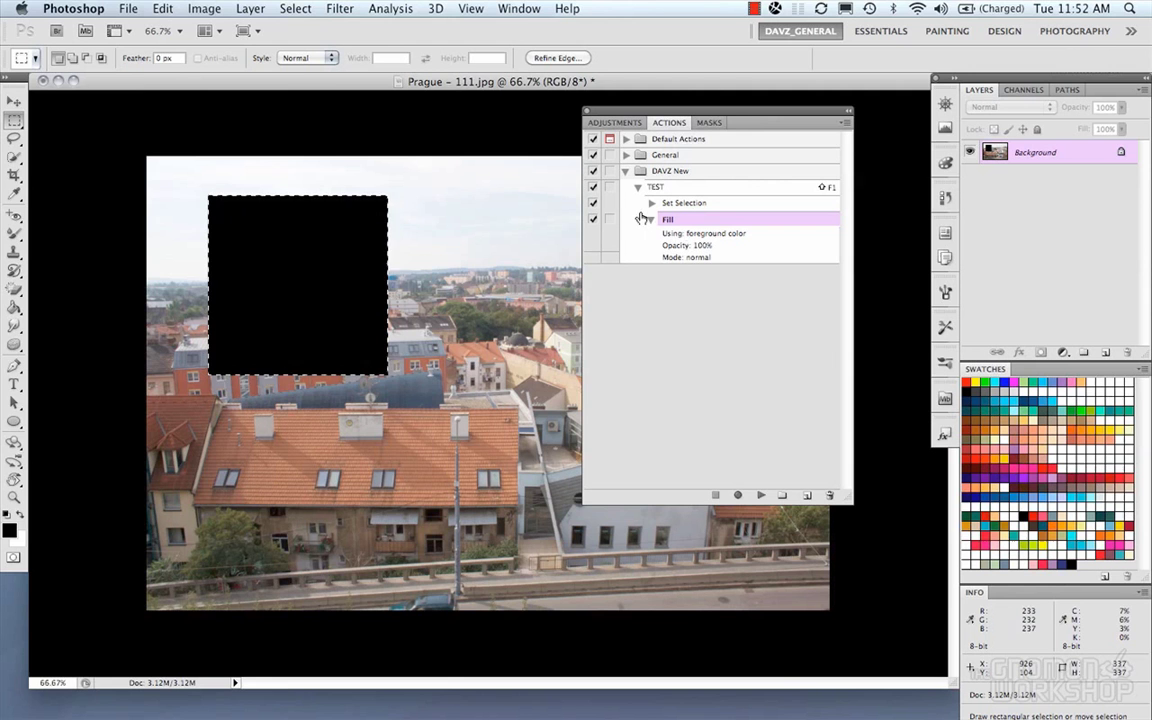
click(651, 220)
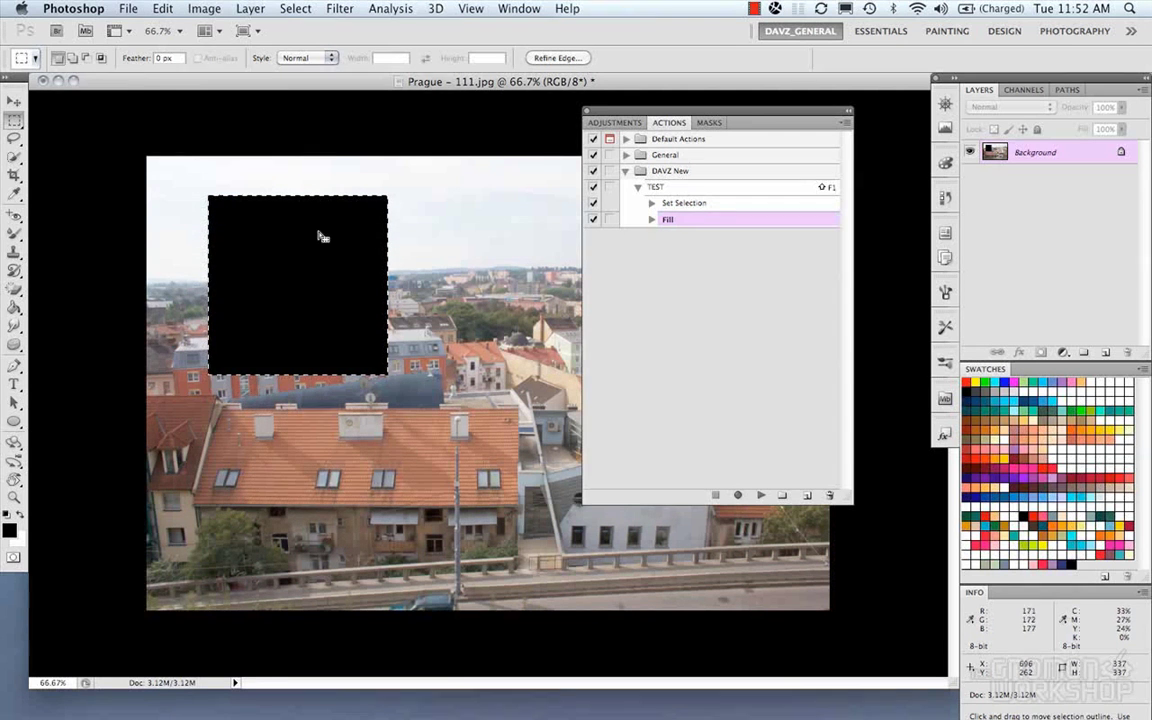
Revert the photo and play the TEST action to redraw the black square
click(128, 9)
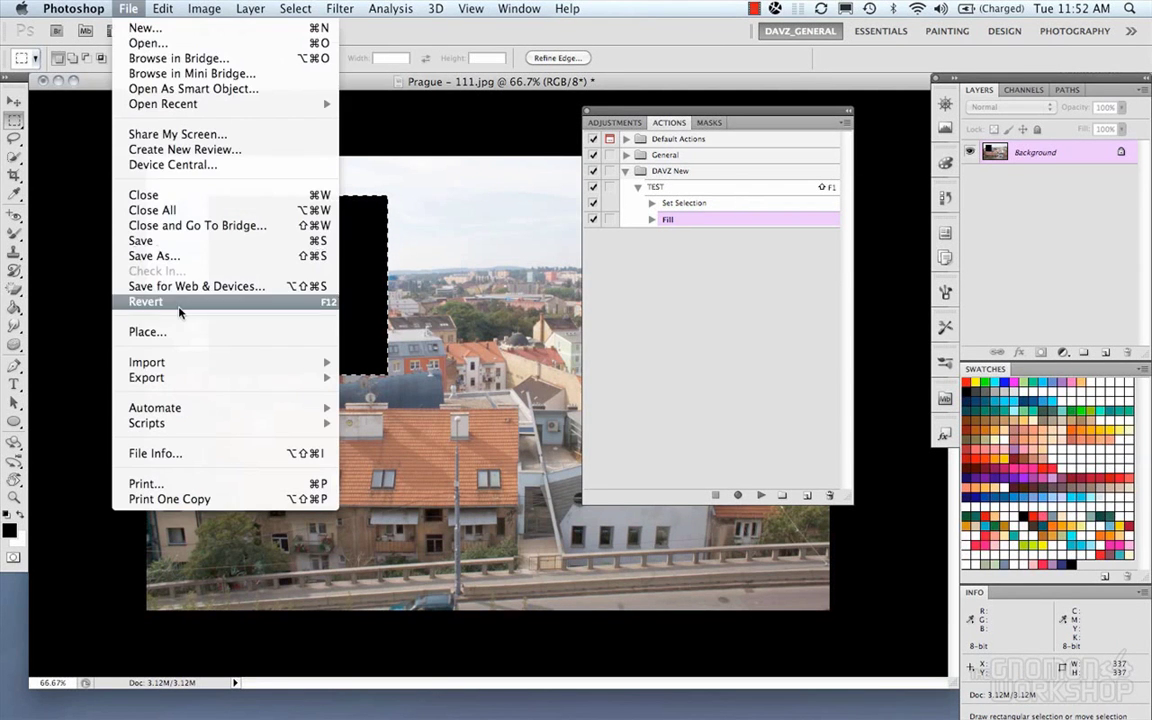
click(150, 301)
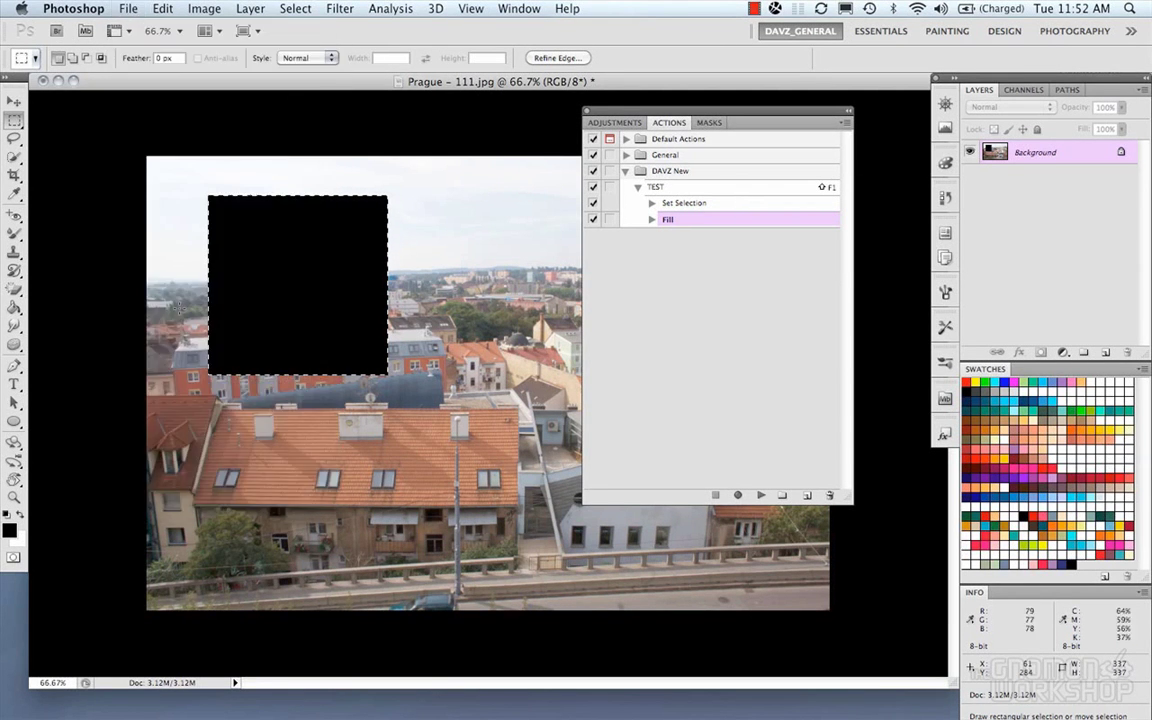
click(638, 187)
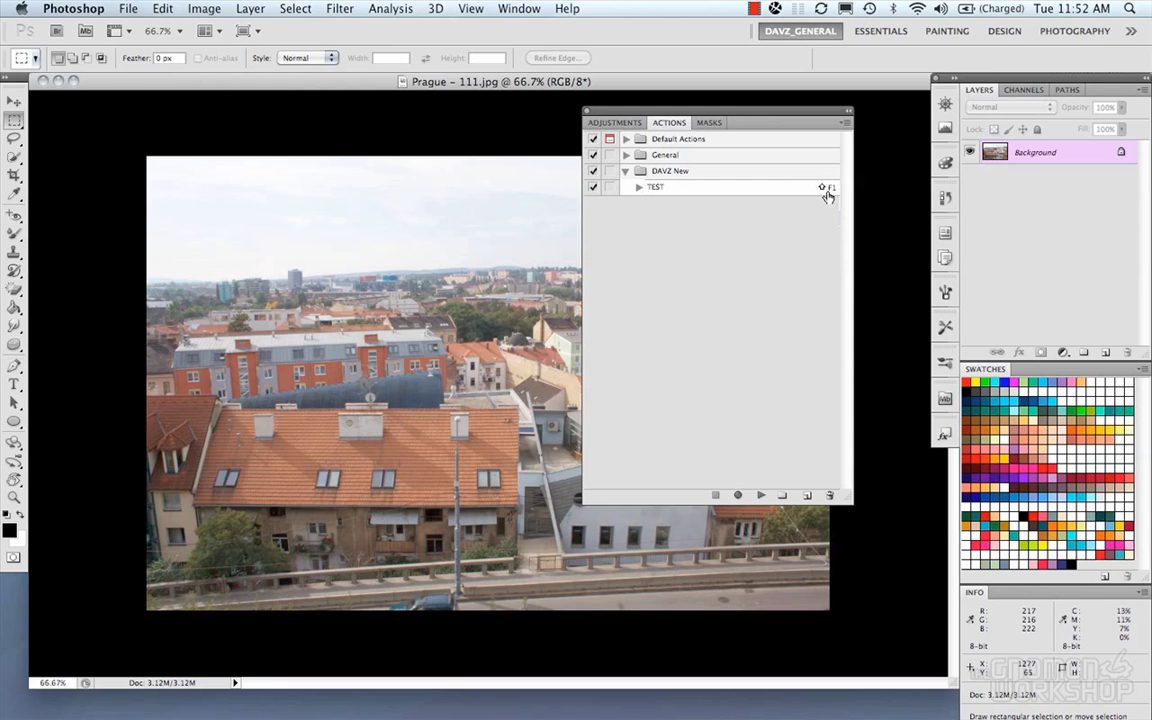
click(748, 189)
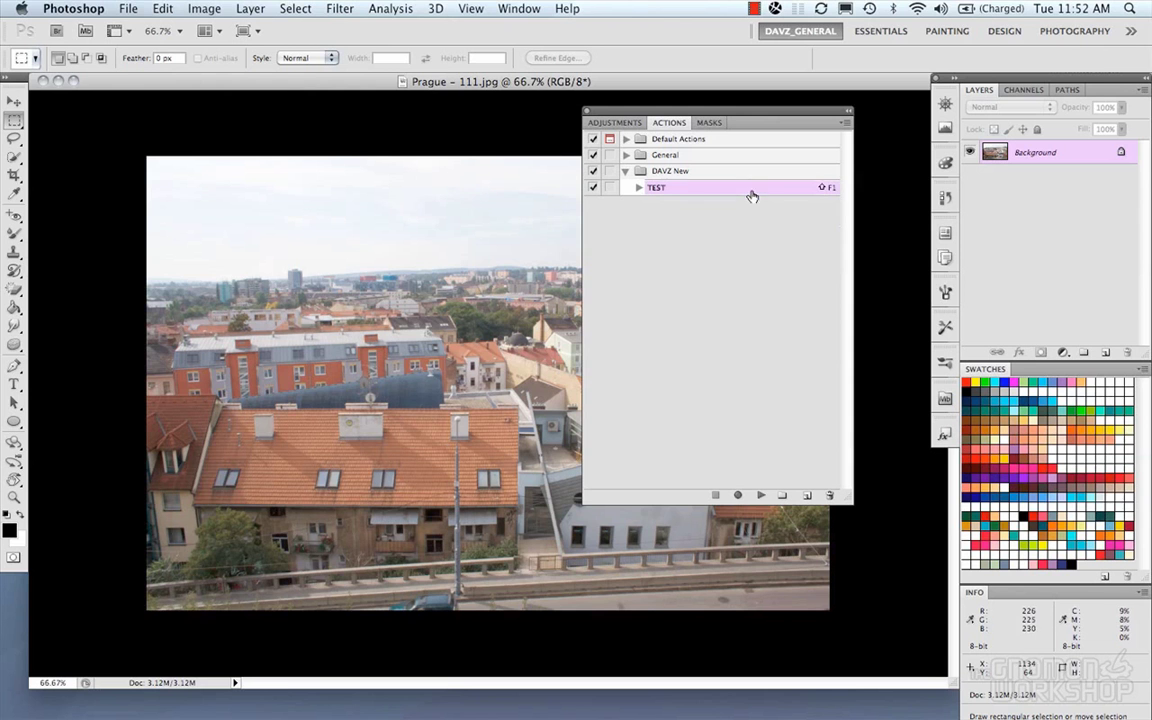
click(760, 497)
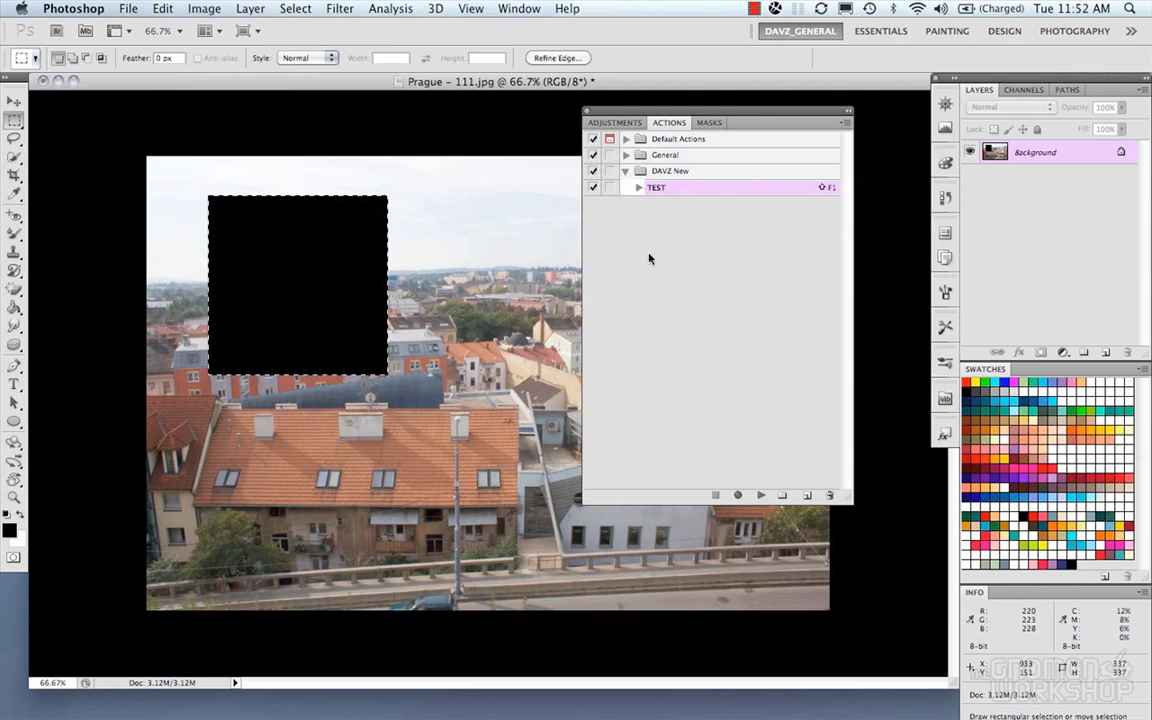
Open the History panel, enlarge it to review the edits, then collapse it
click(945, 197)
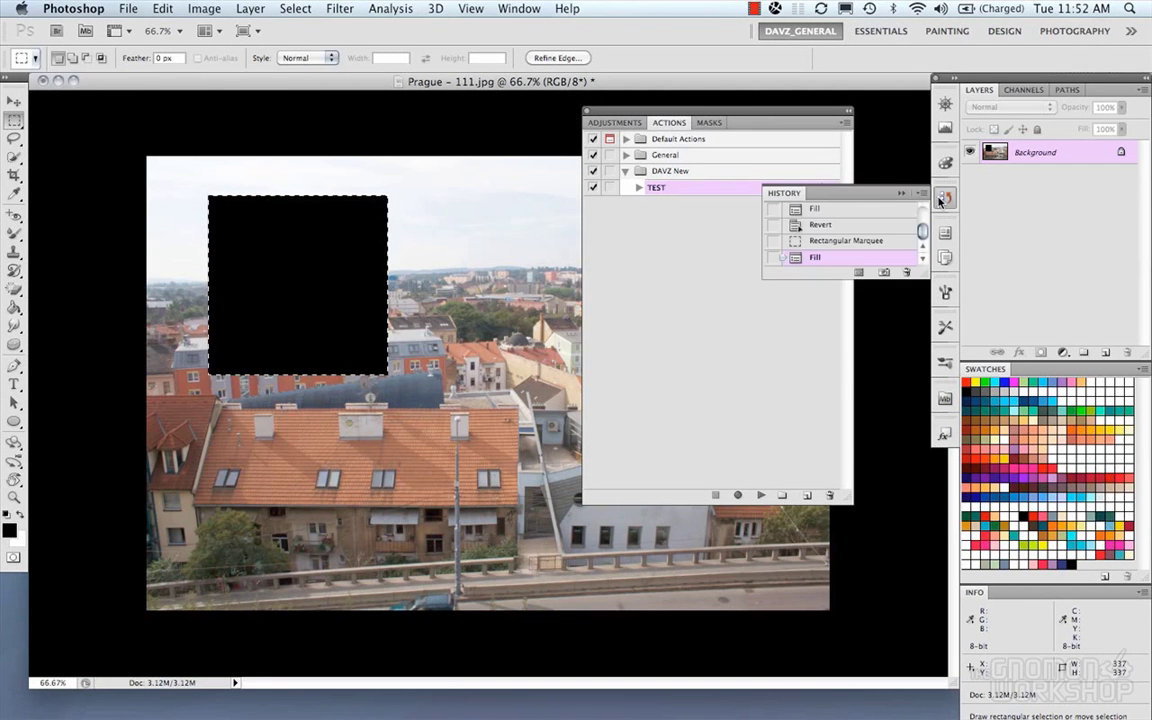
drag(920, 274, 914, 443)
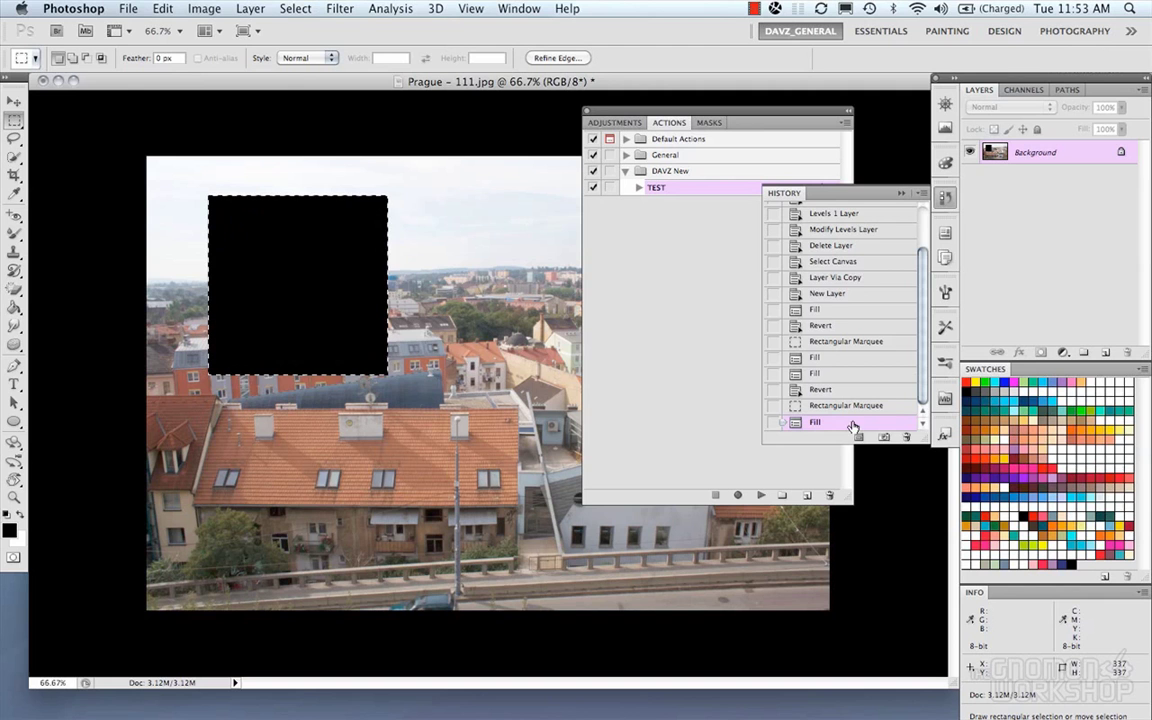
click(946, 200)
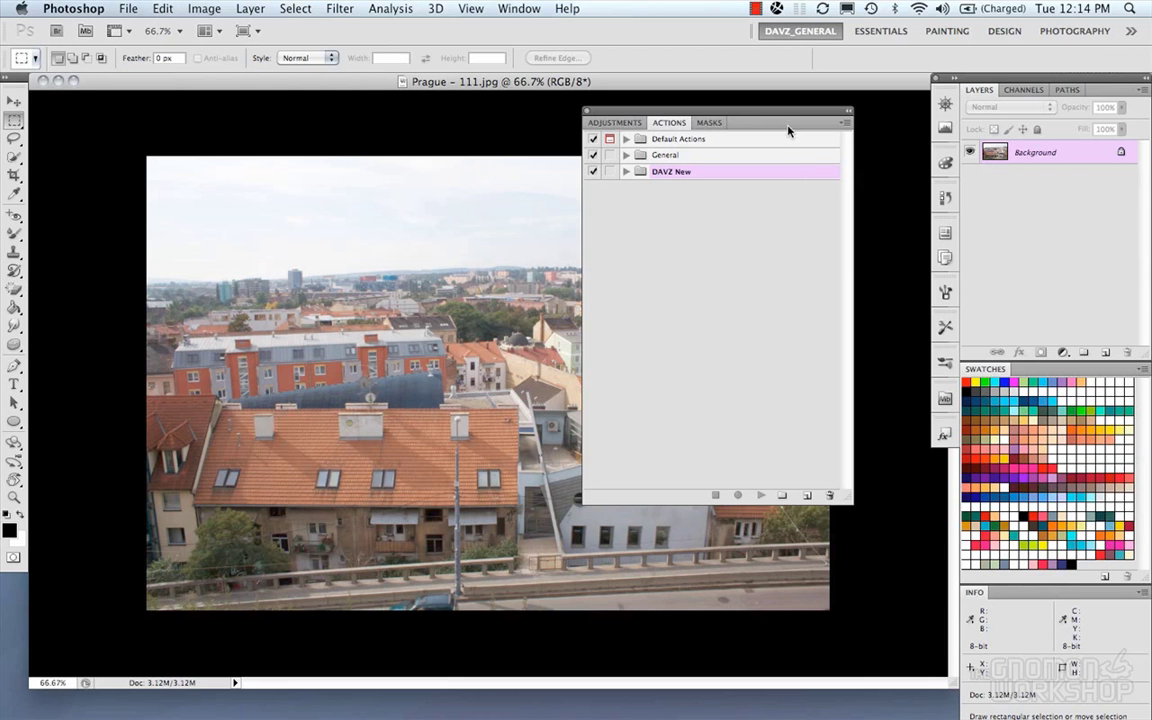
Create an action set named Panorama and expand it
click(782, 495)
text(Panorama)
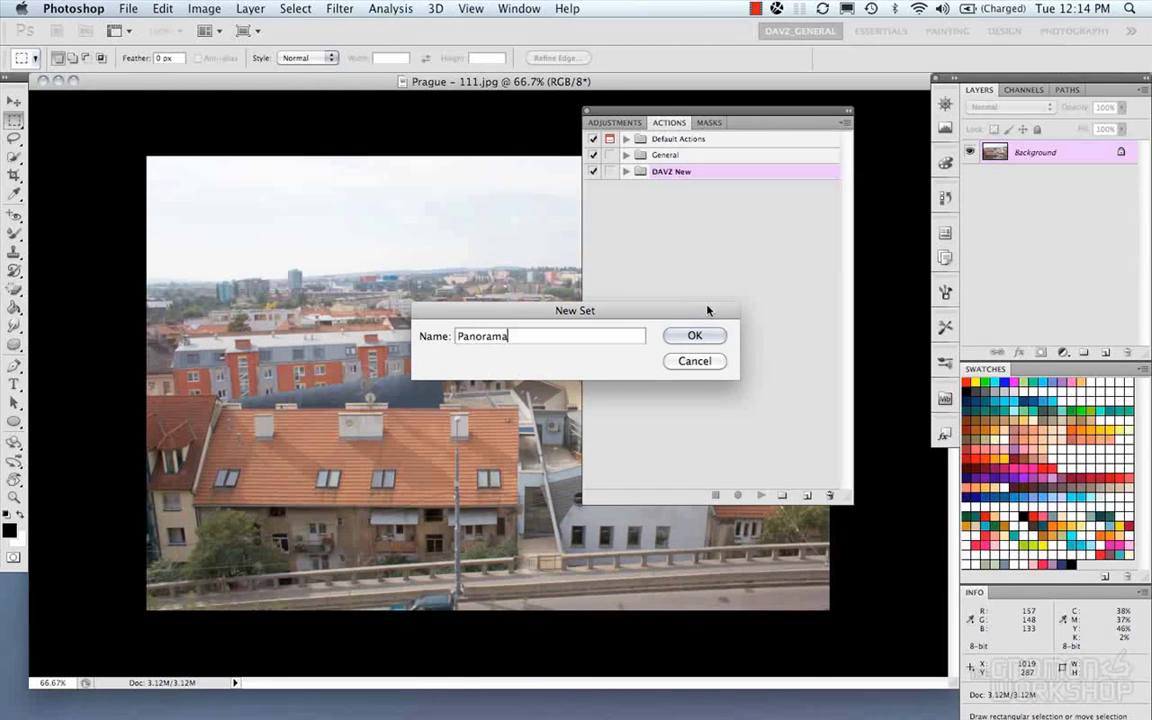
click(692, 335)
click(626, 188)
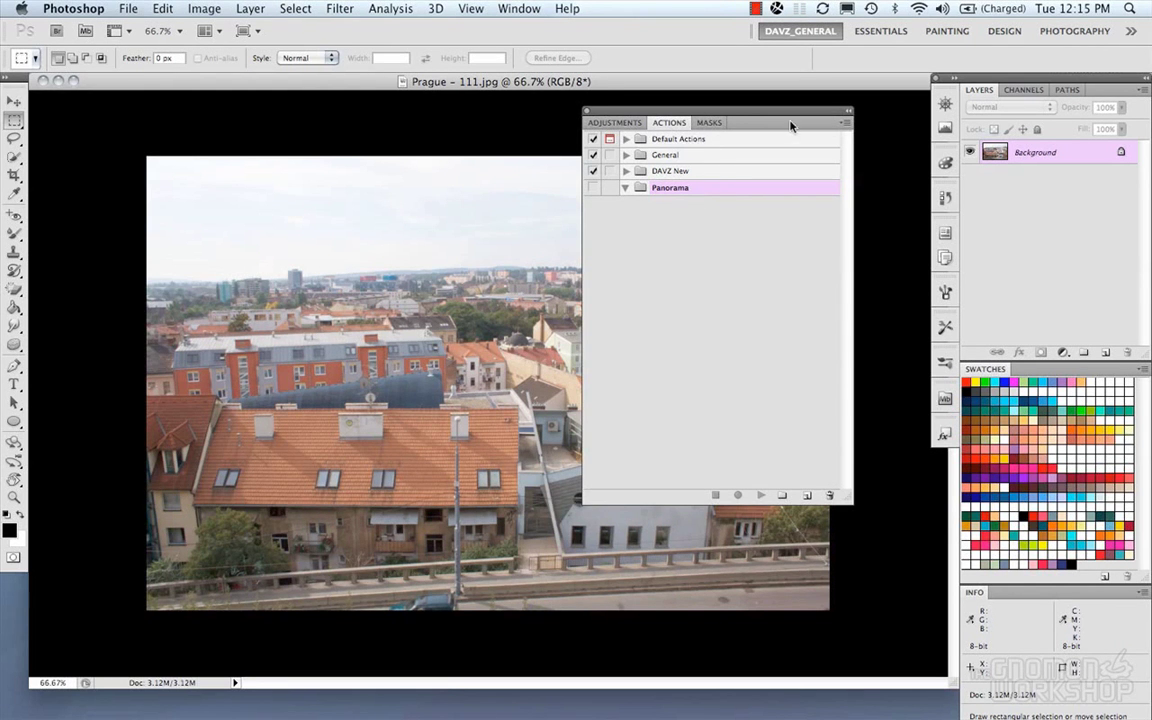
Dock the Actions panel and create a red-coded Image Color Correct action in Panorama
drag(789, 123, 947, 280)
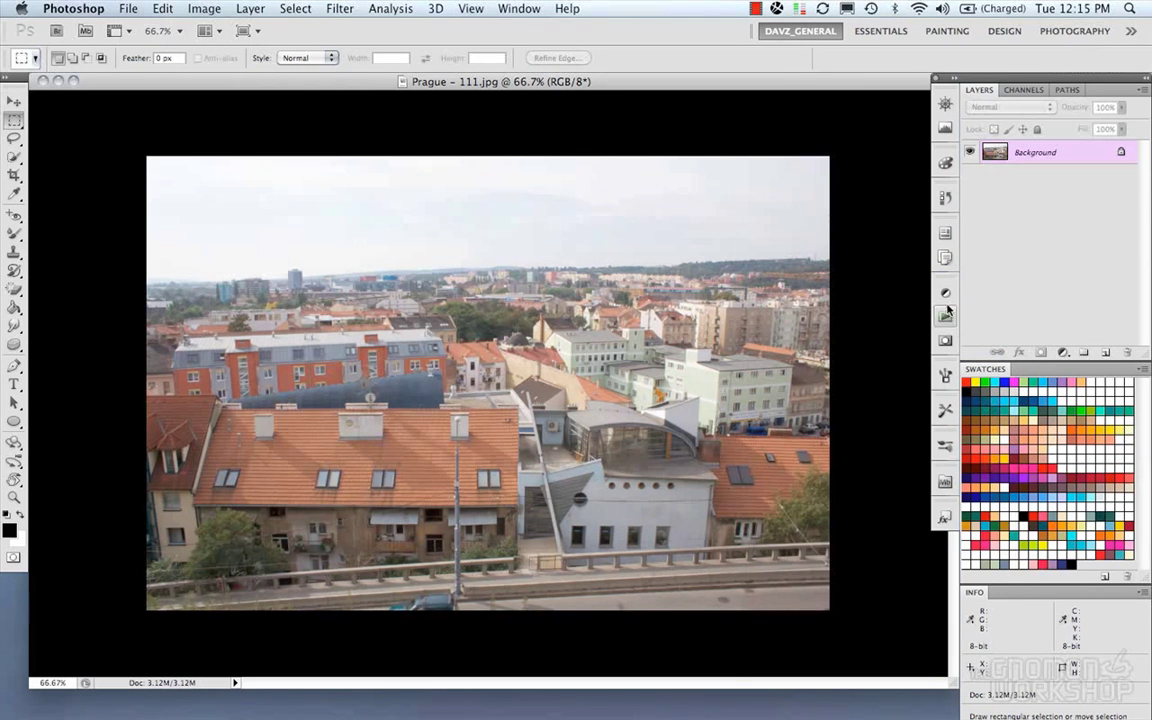
click(946, 317)
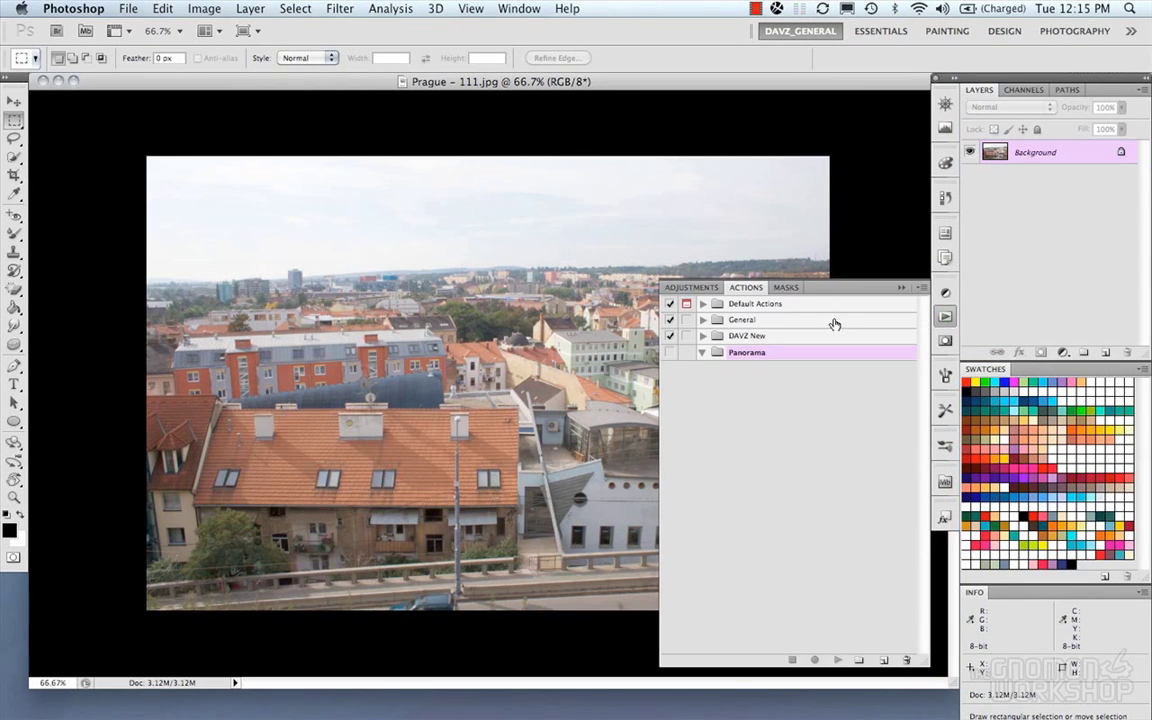
click(884, 660)
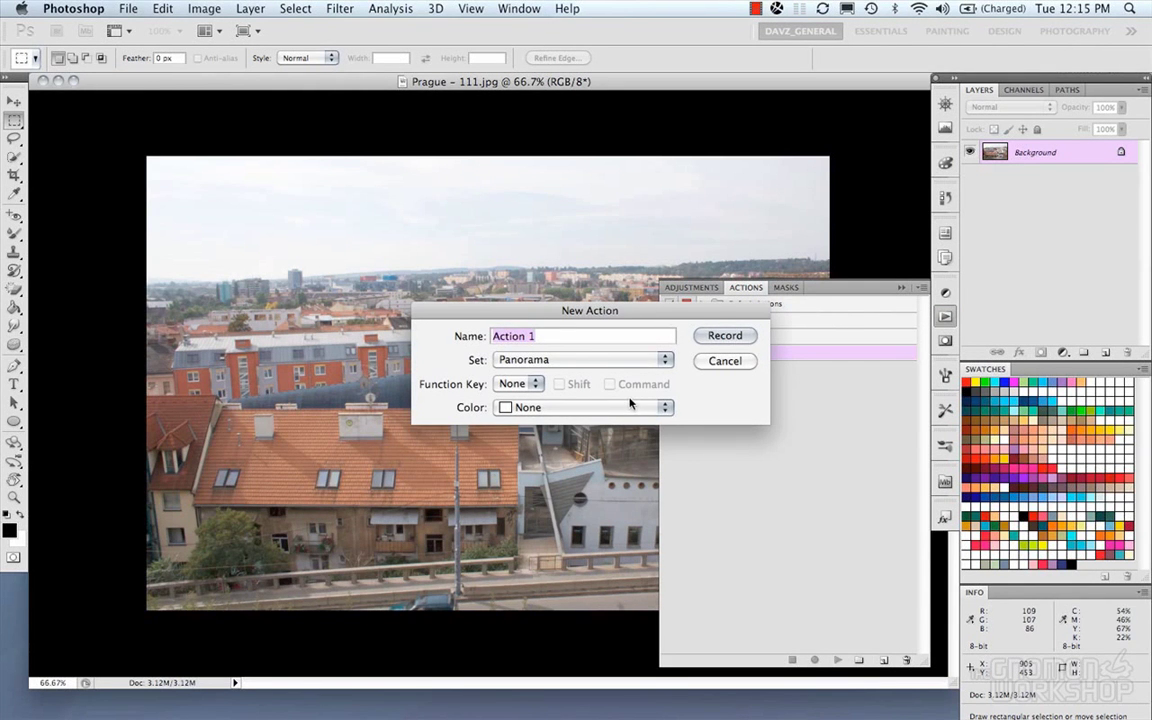
text(Mage)
key(BackSpace)
key(BackSpace)
key(BackSpace)
key(BackSpace)
text(Image Color Correct)
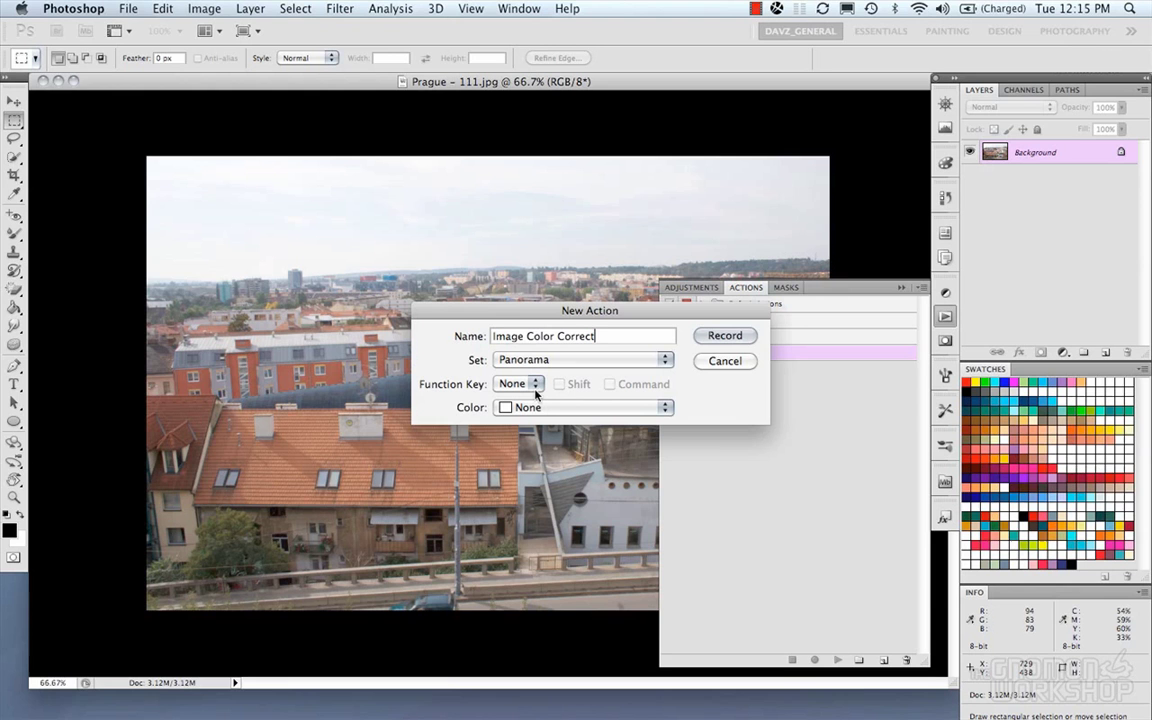
click(660, 407)
click(588, 436)
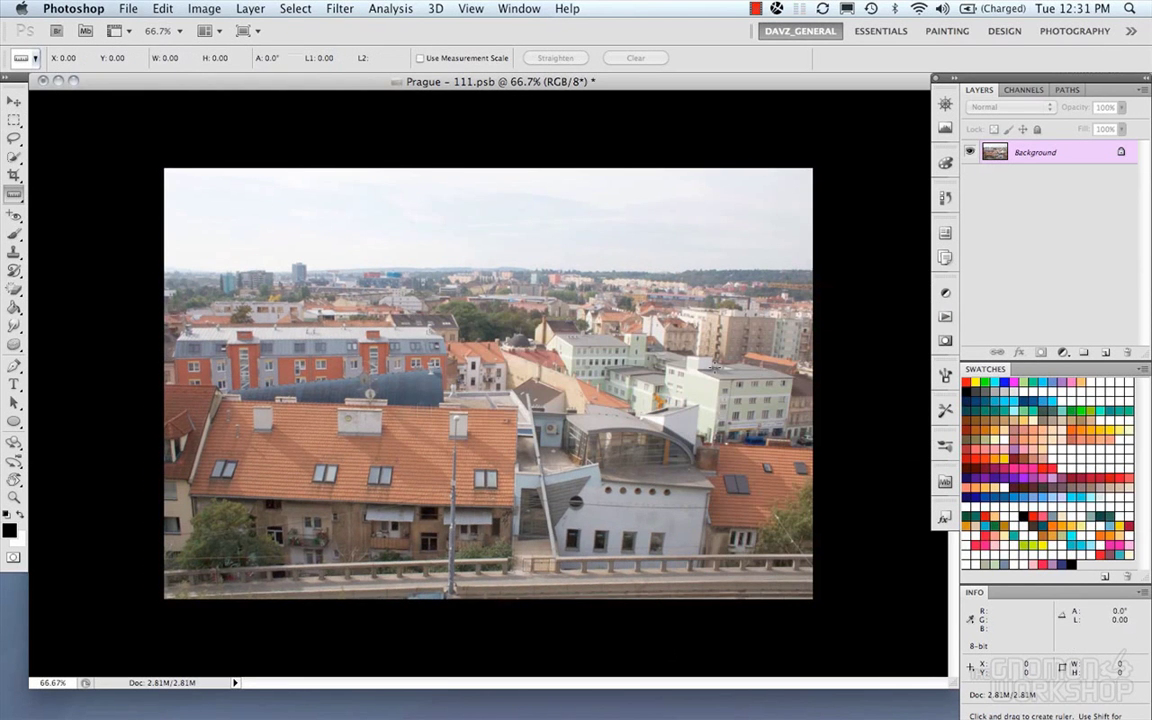
Add a Levels adjustment layer with white point 243 and slightly adjusted midtones
click(1066, 359)
click(895, 421)
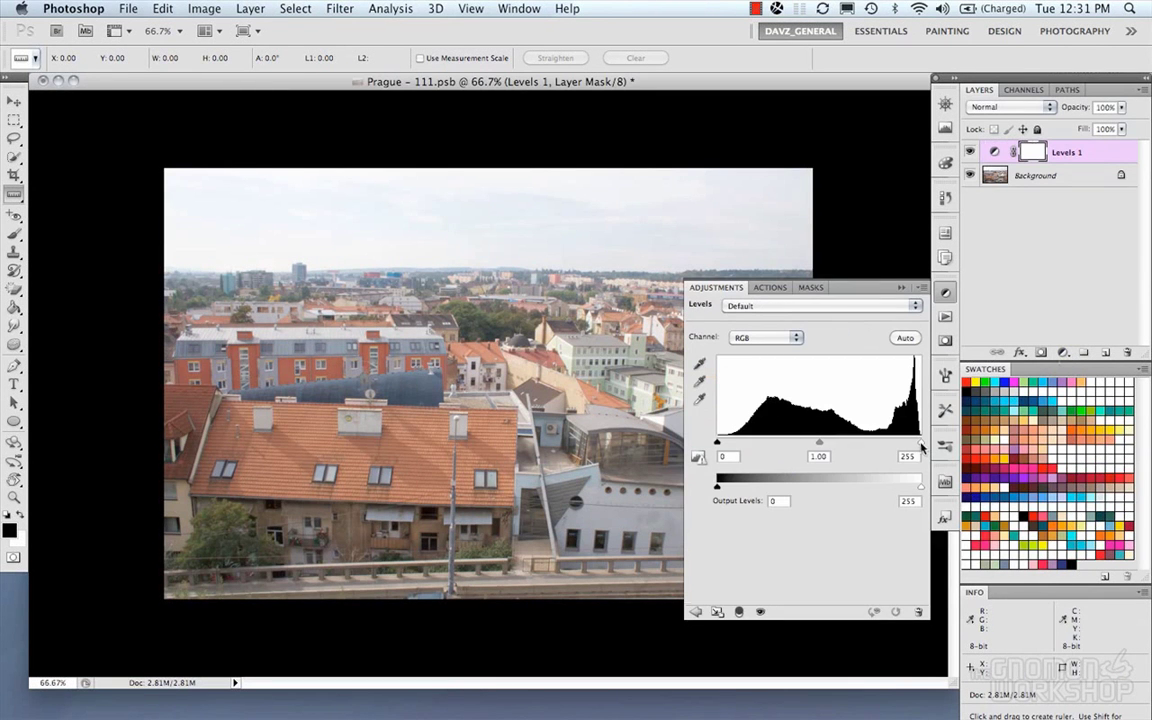
drag(921, 443, 911, 443)
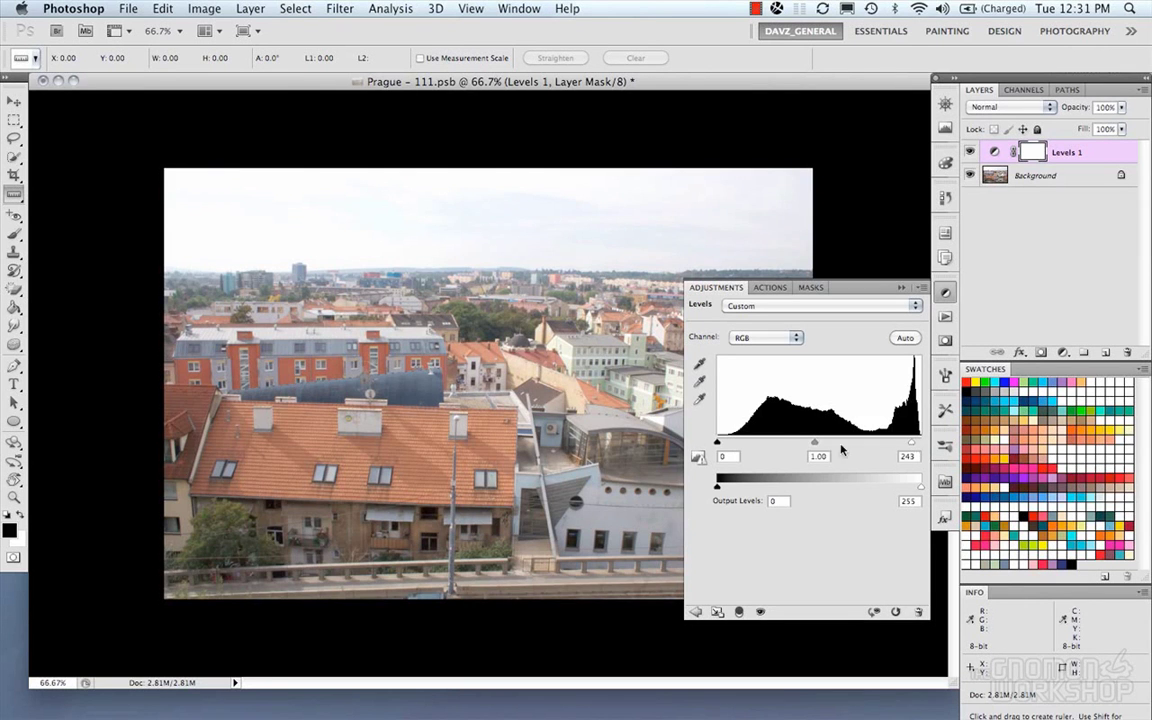
drag(815, 442, 821, 447)
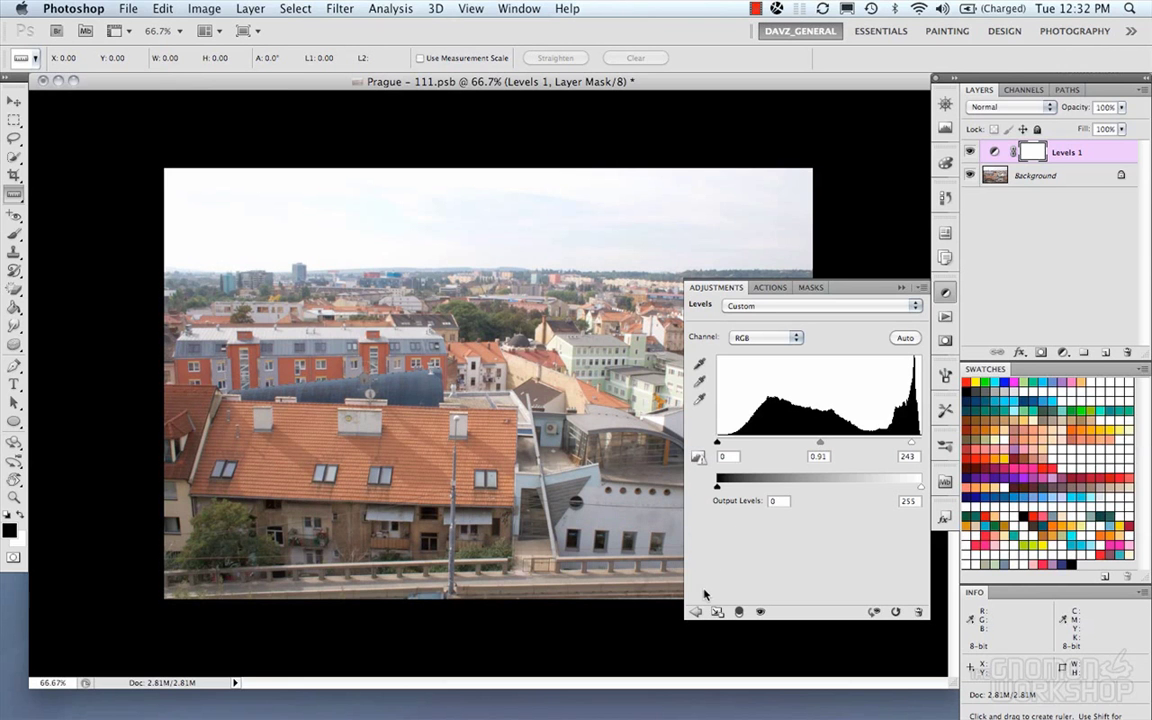
Add a Vibrance adjustment layer with vibrance raised to +33
click(695, 611)
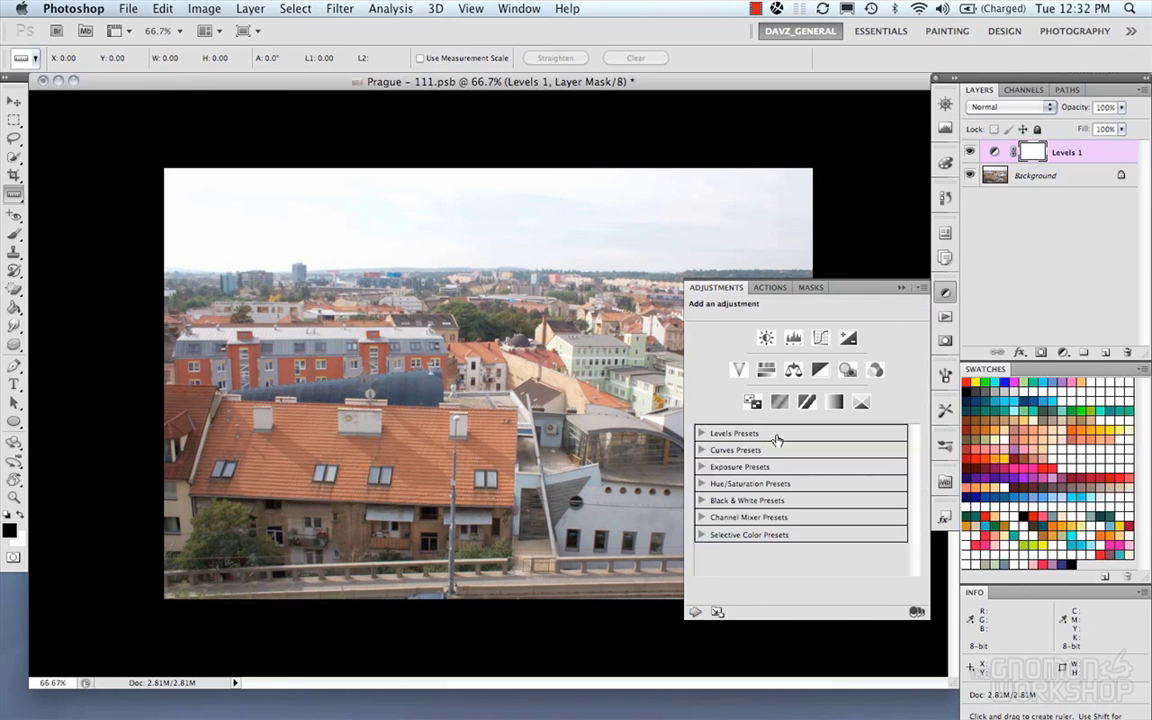
click(740, 372)
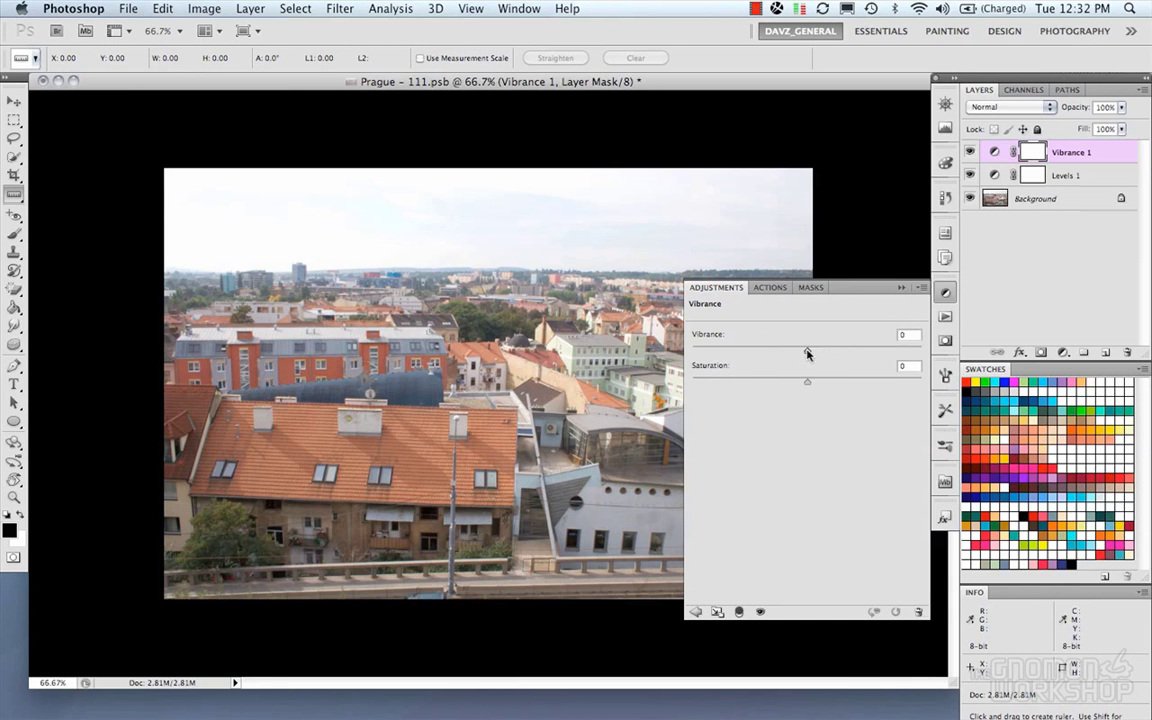
drag(807, 351, 919, 355)
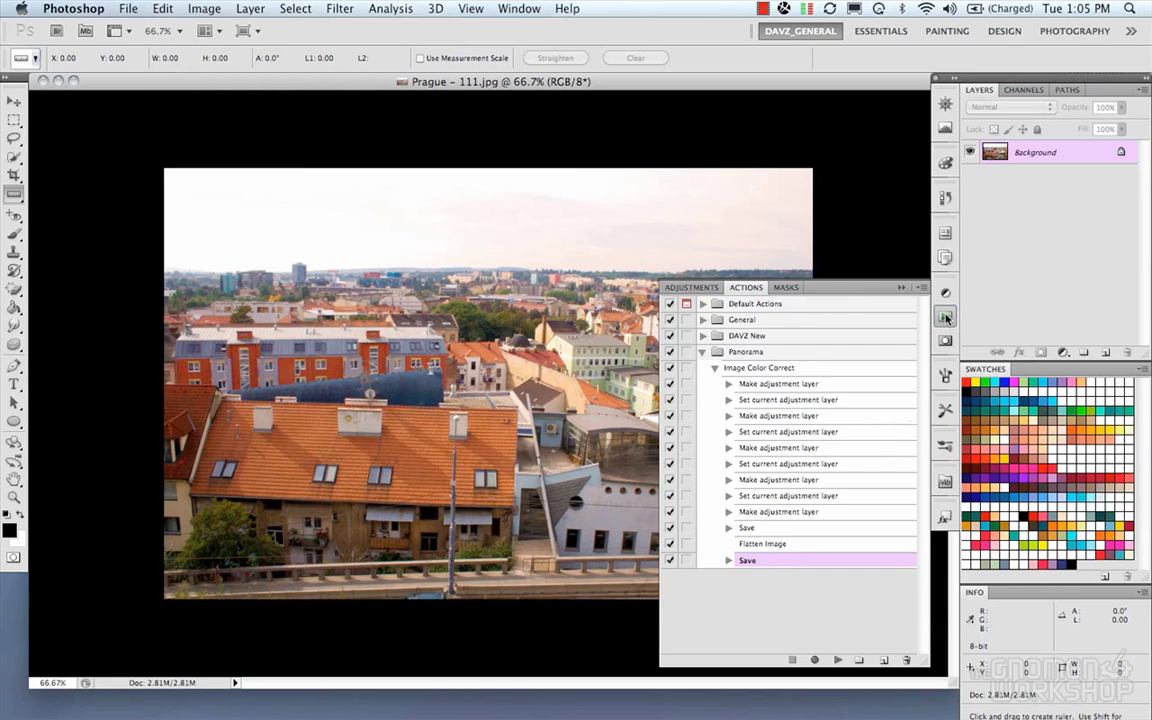
Collapse the Actions panel and open the File > Automate > Batch dialog
click(852, 288)
click(126, 10)
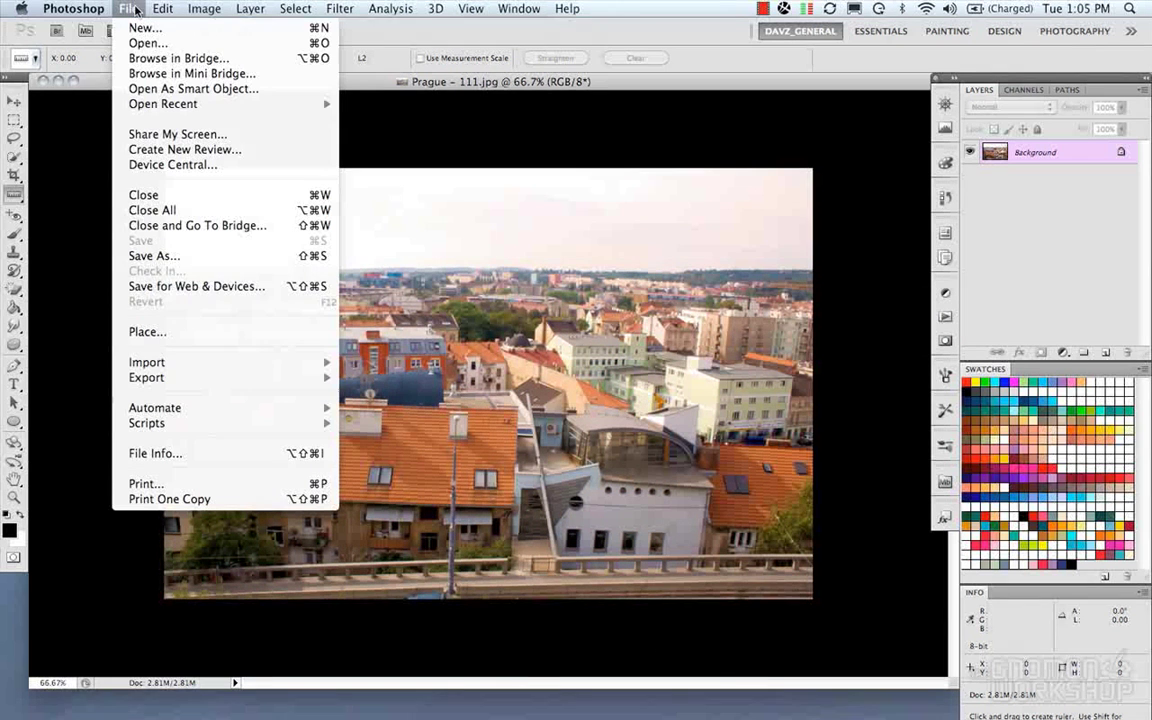
mouse_move(188, 363)
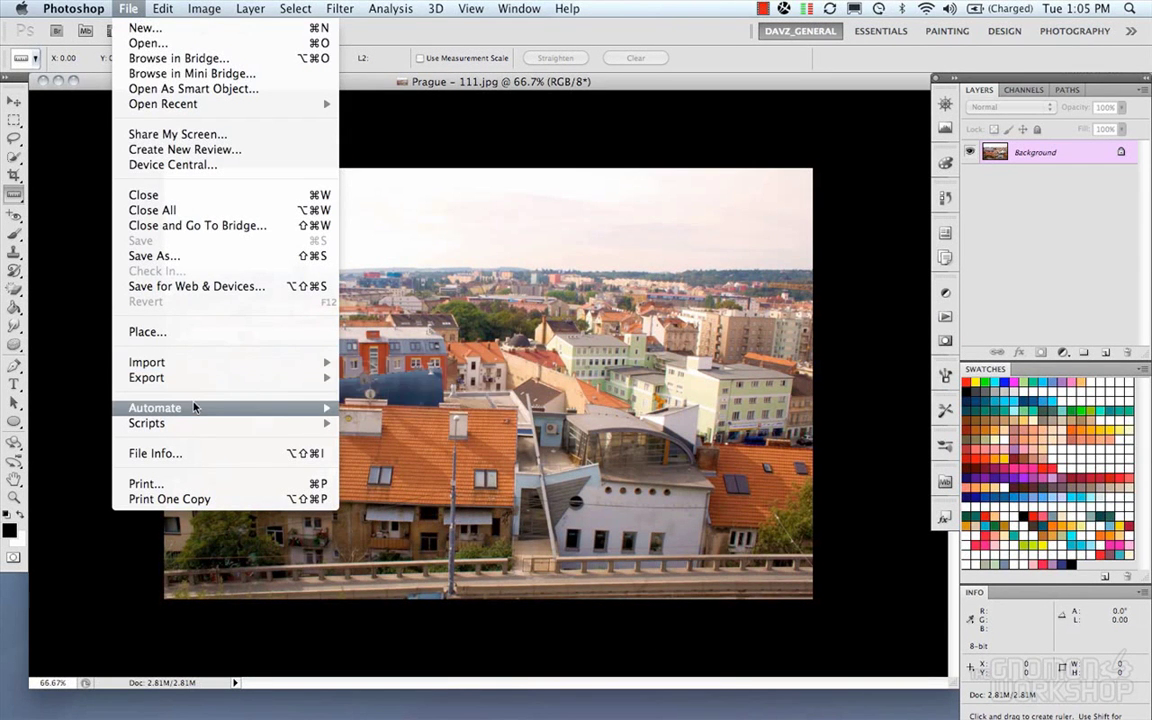
mouse_move(290, 408)
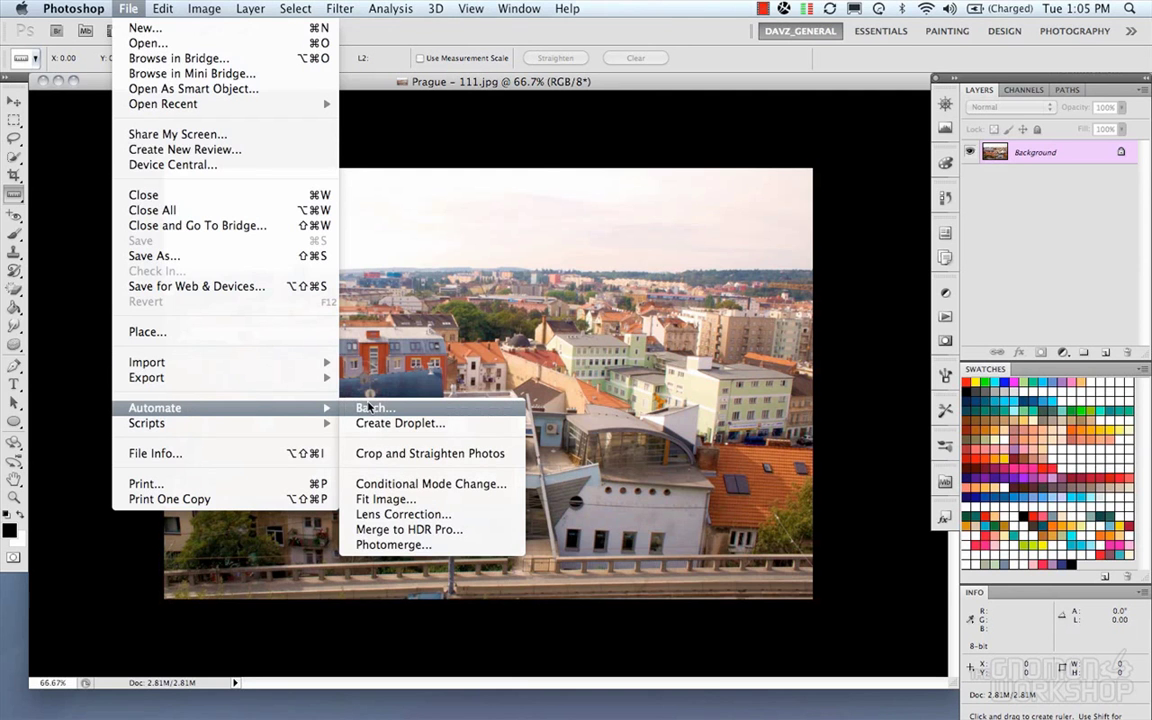
click(370, 408)
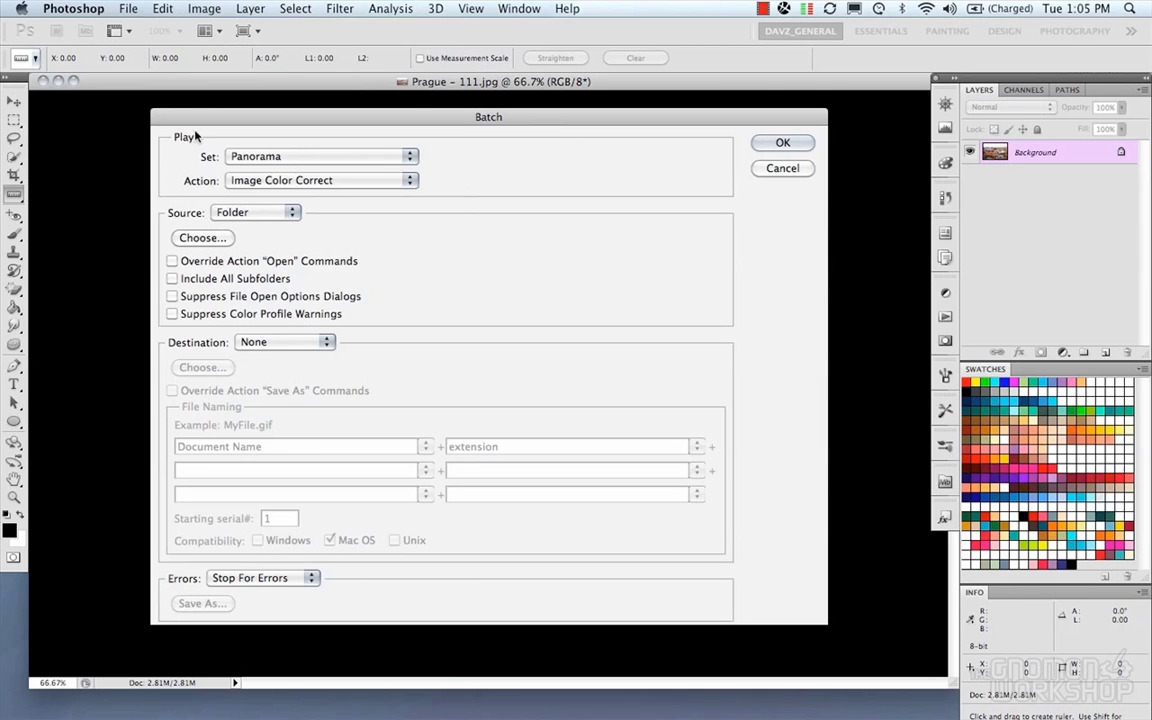
Set the batch to play Panorama's Image Color Correct action on a Folder source
click(288, 157)
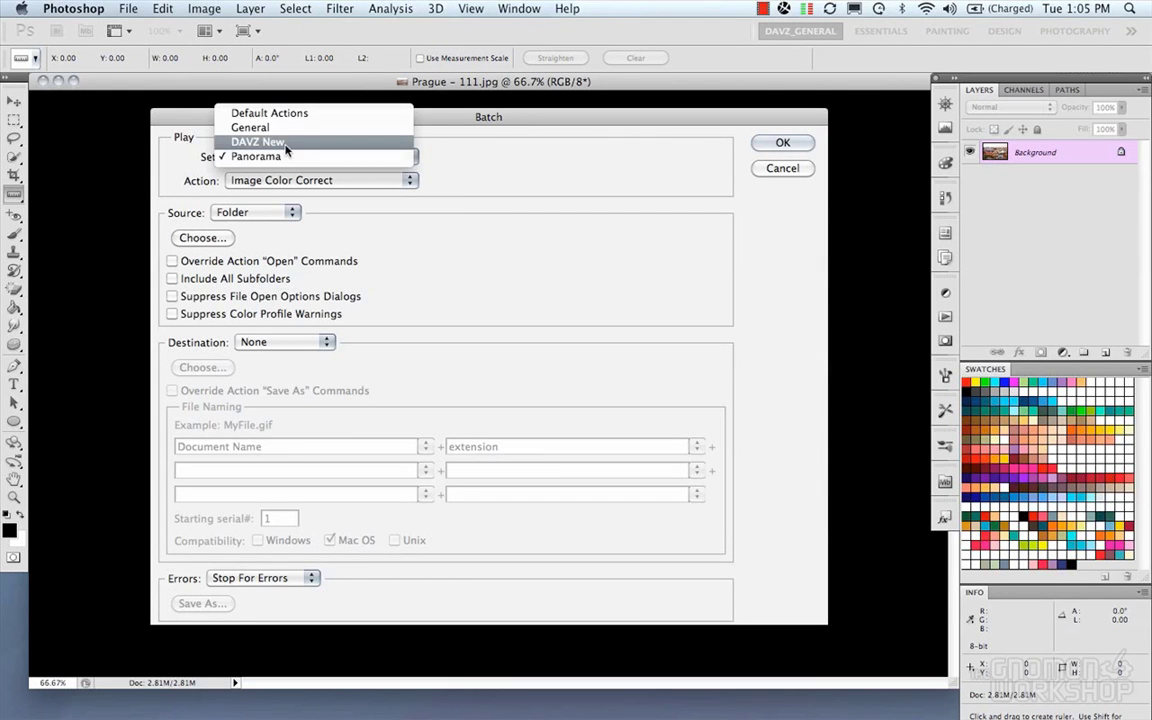
click(287, 157)
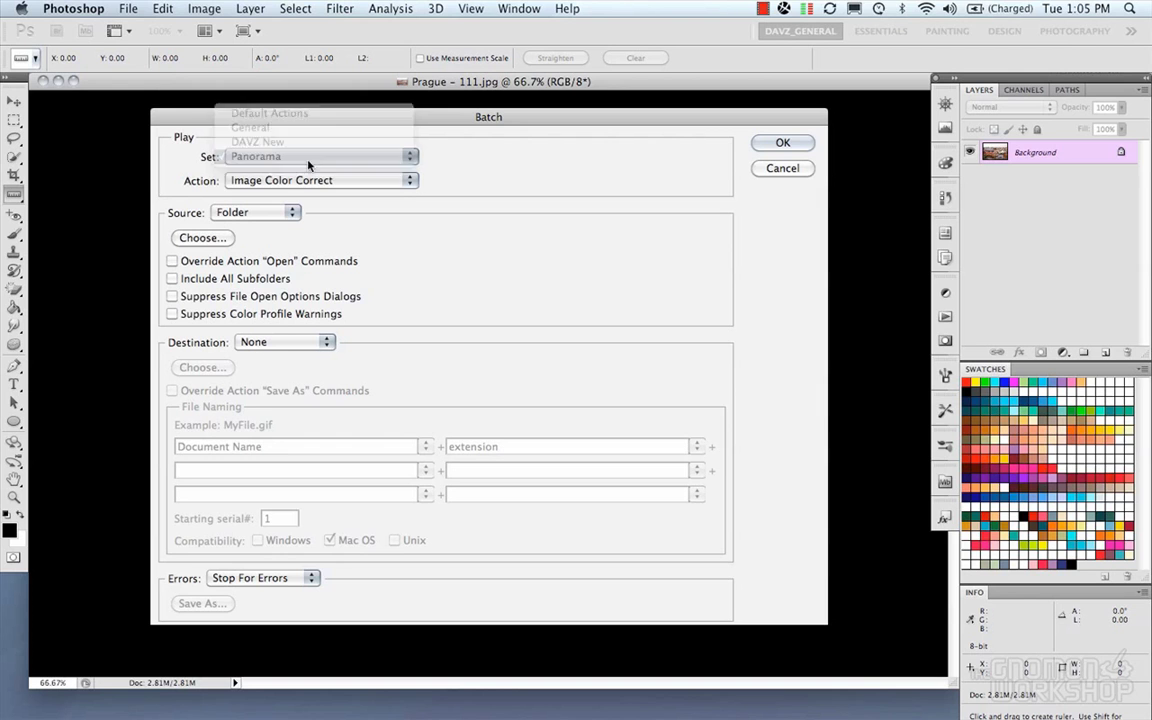
click(310, 180)
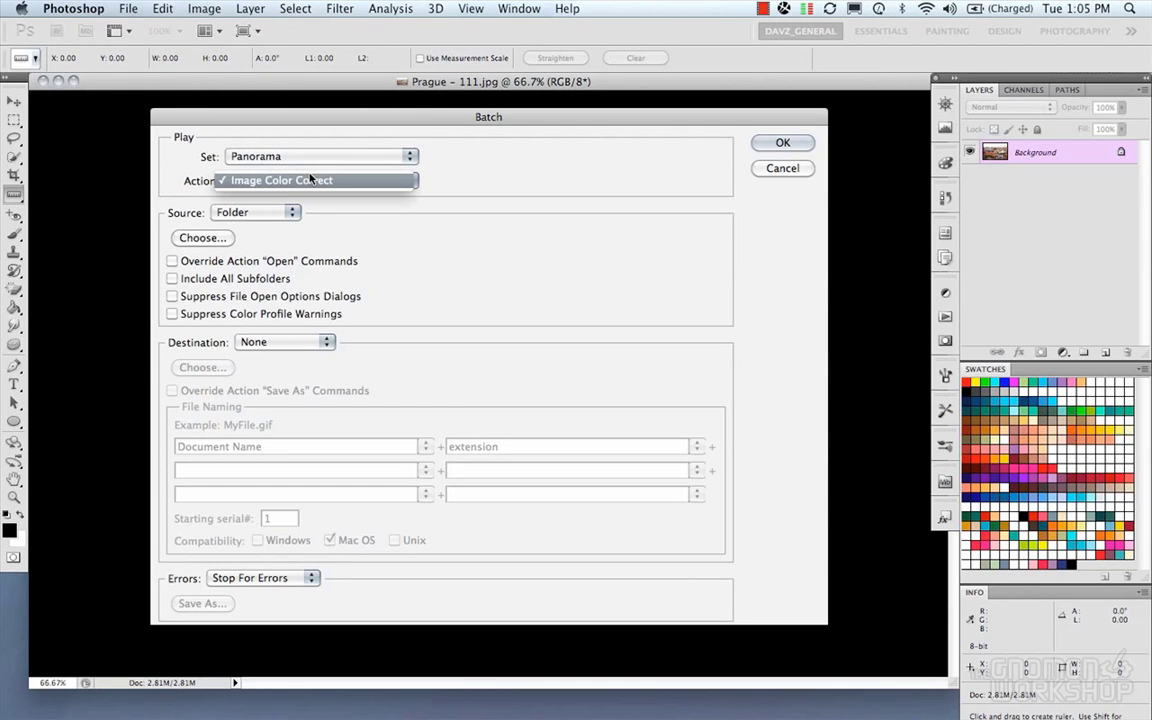
click(310, 180)
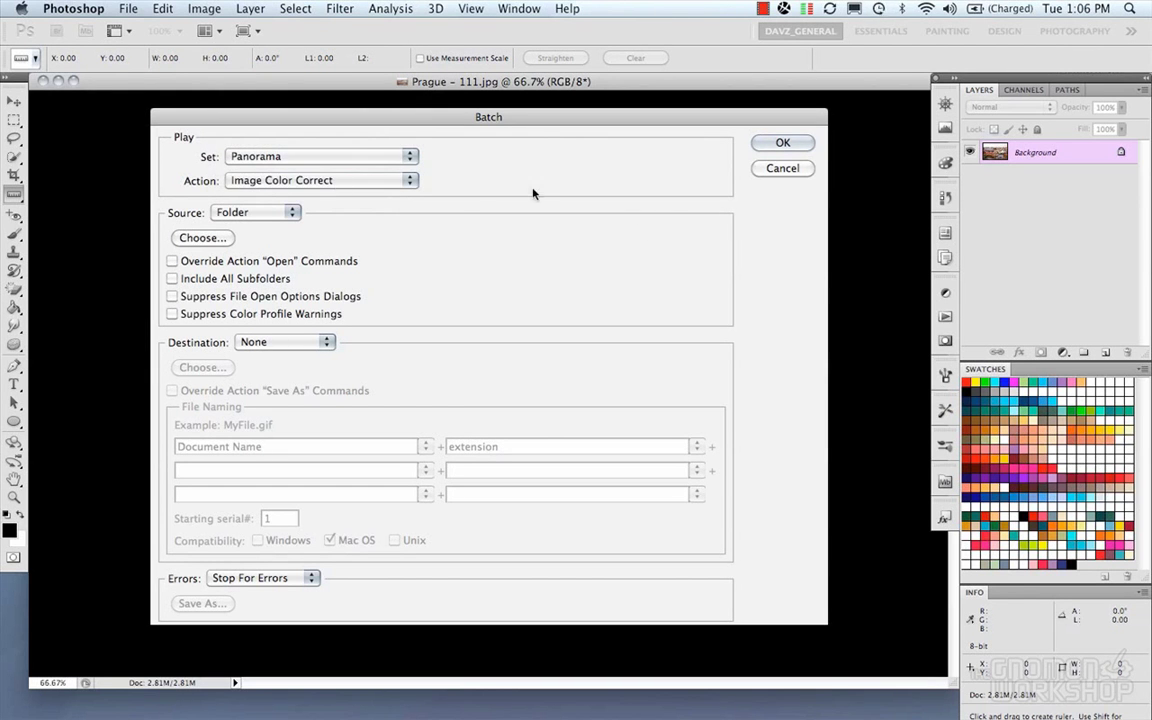
click(251, 213)
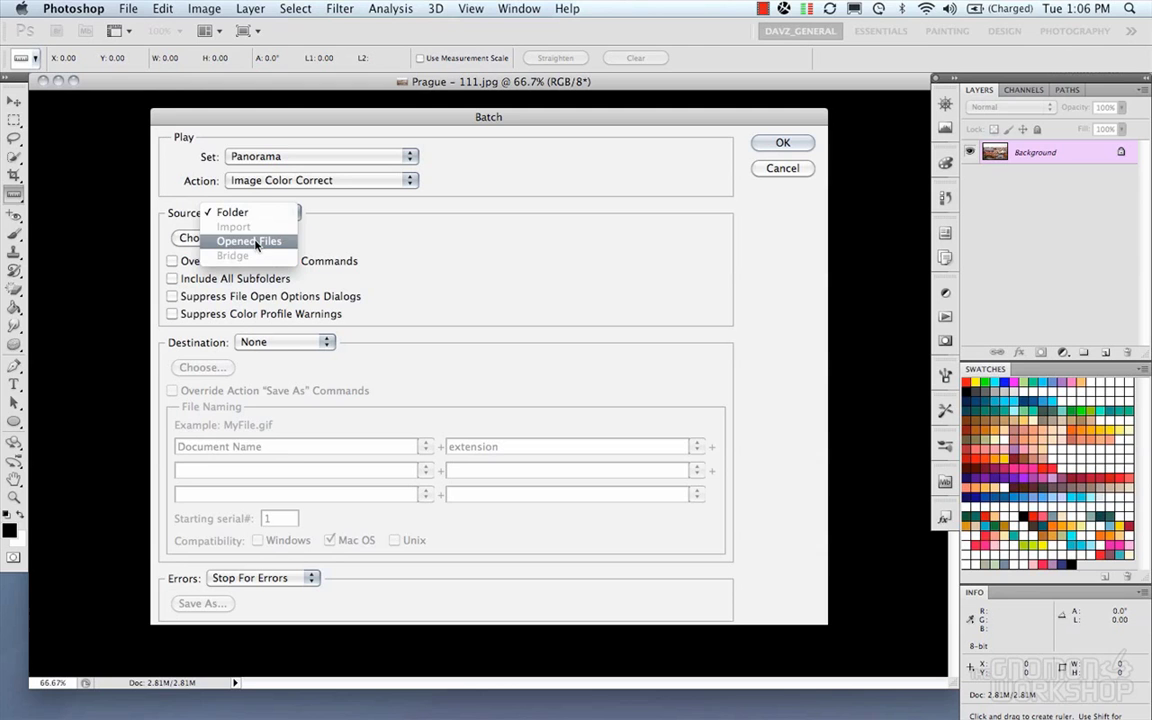
click(254, 214)
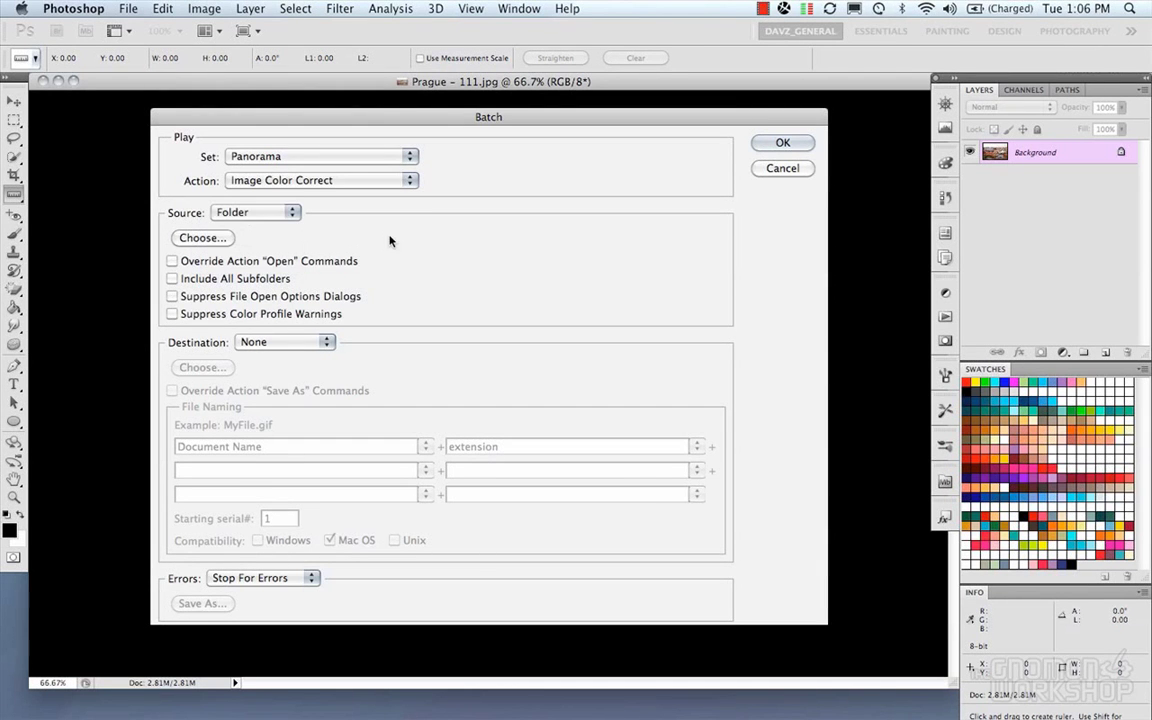
Choose the Photography > Panorama folder as the batch source folder
click(205, 238)
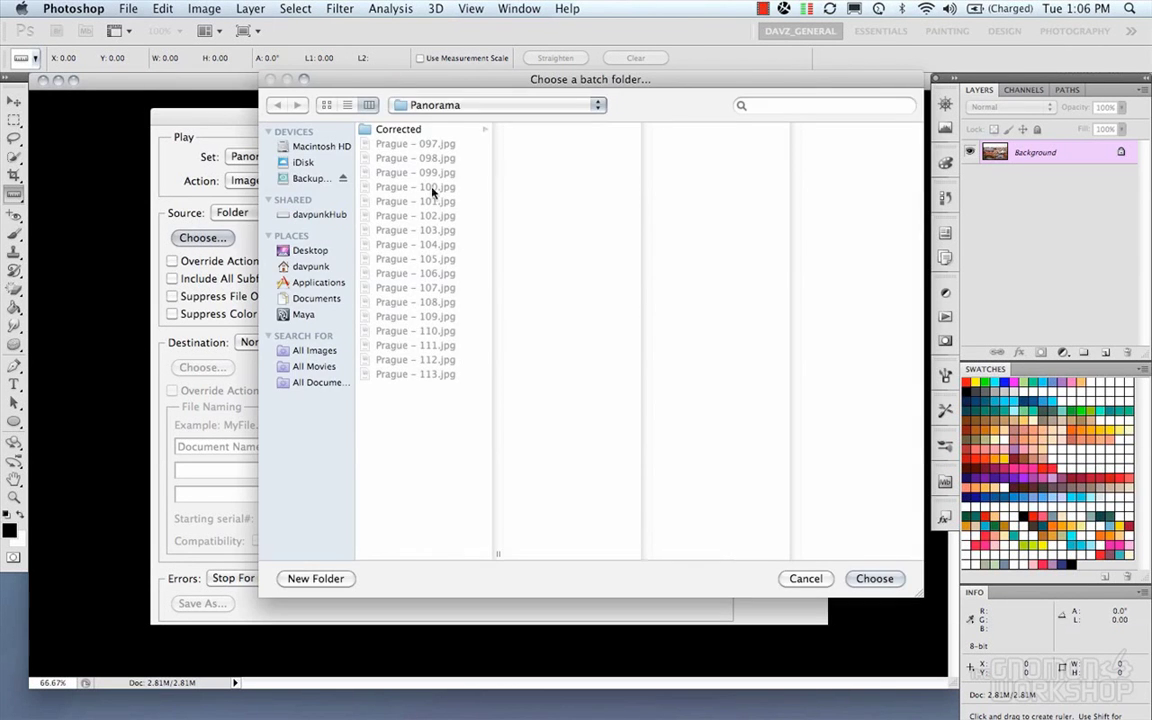
click(470, 106)
click(470, 118)
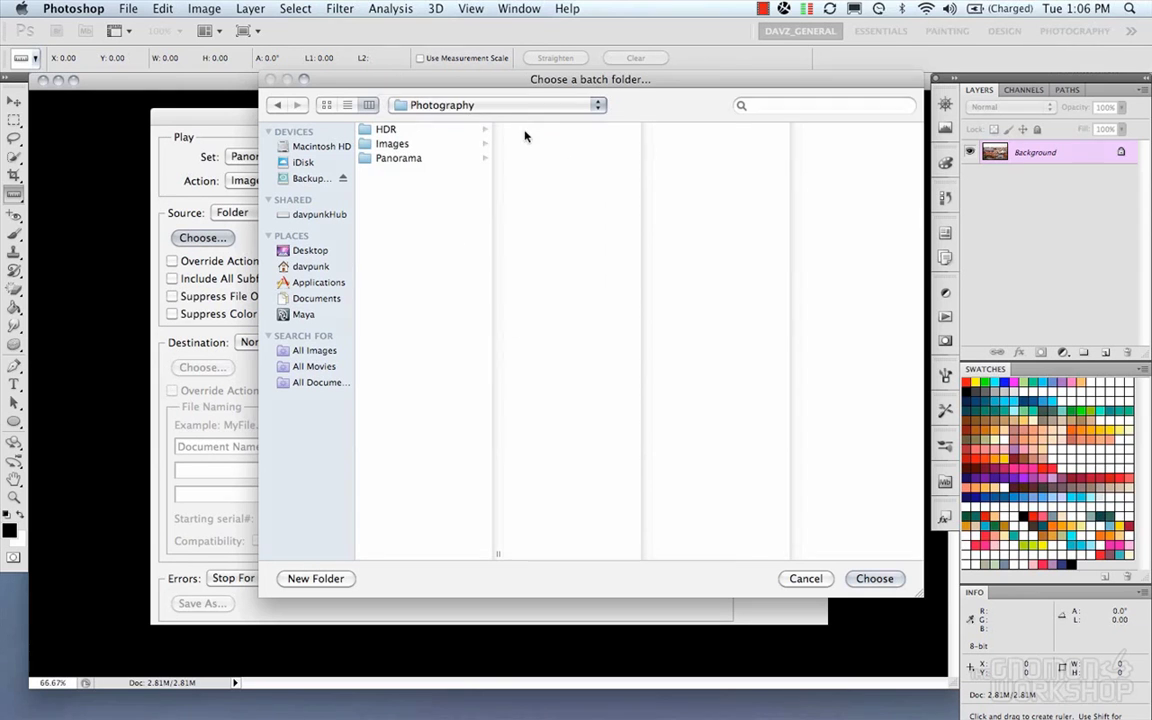
click(405, 159)
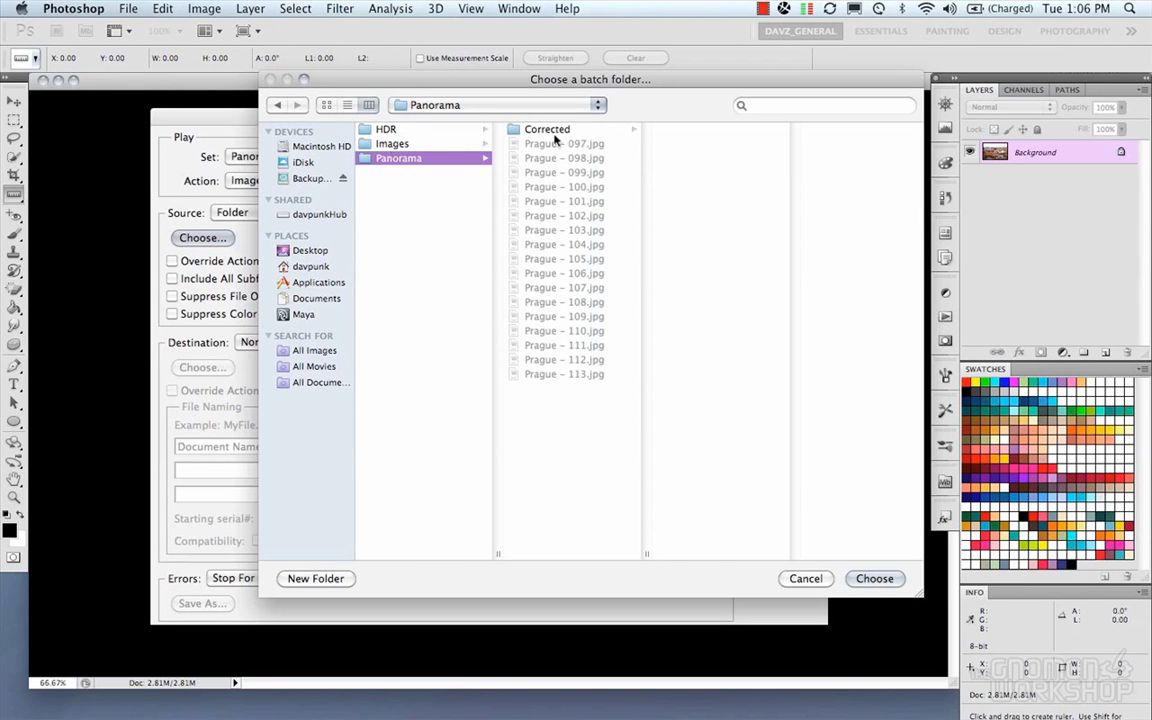
click(874, 578)
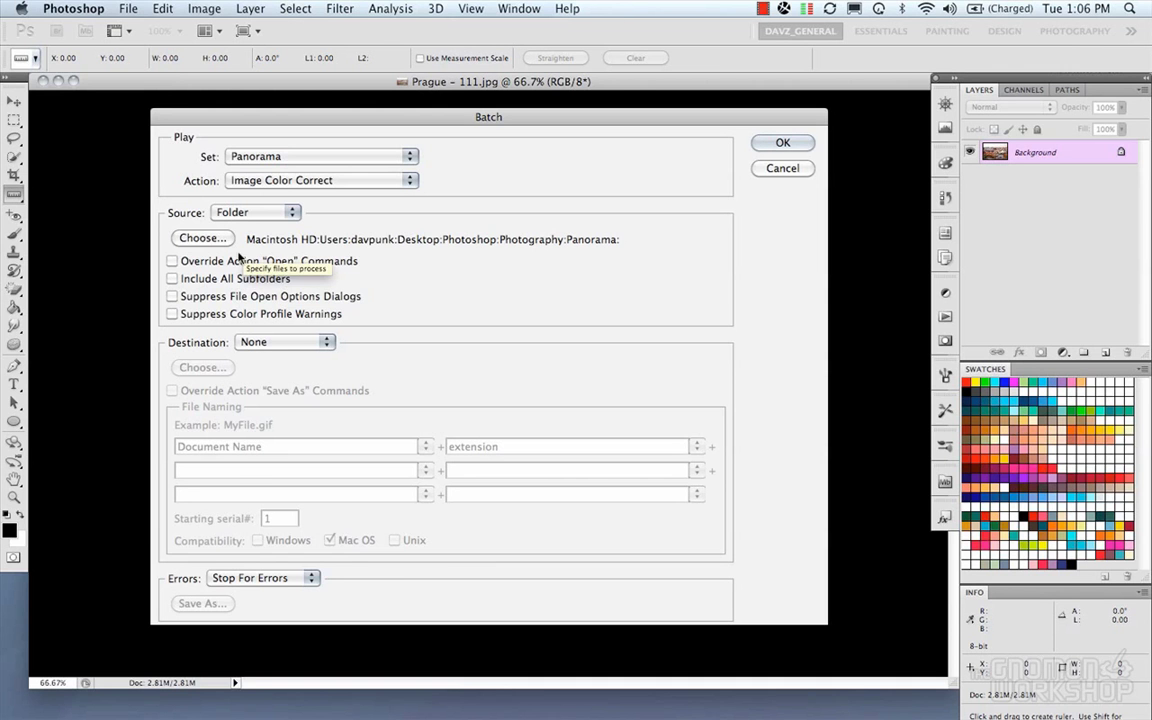
click(200, 238)
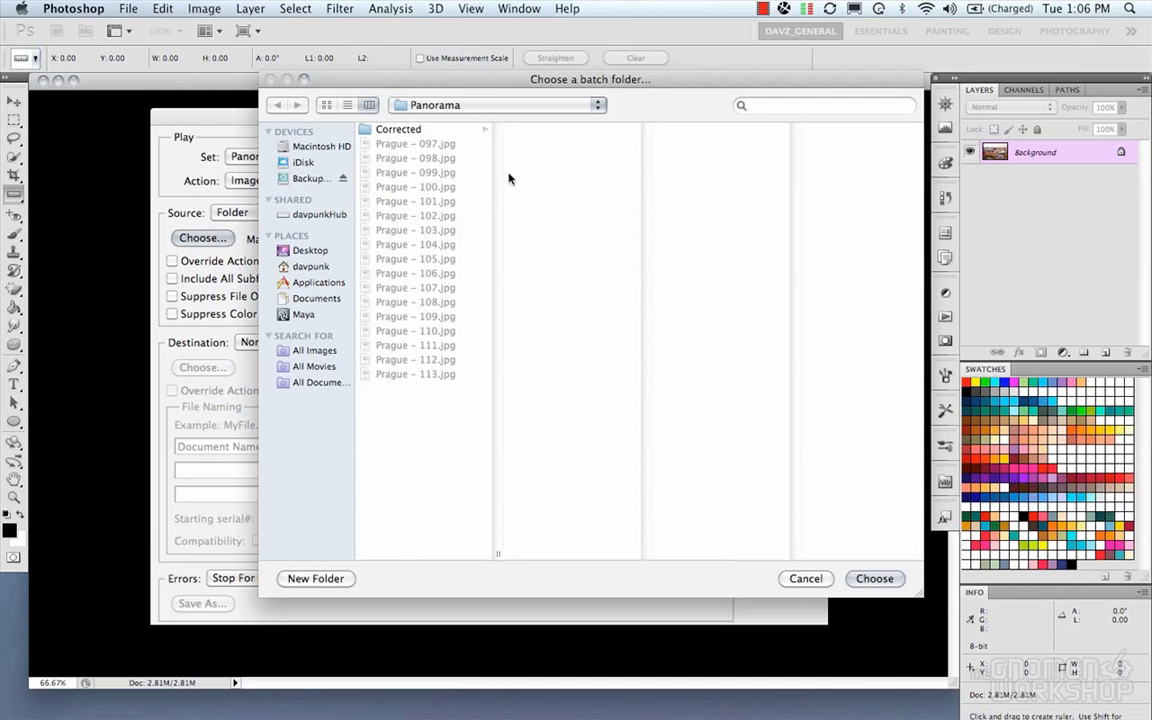
Cancel the folder picker and enable Suppress File Open Options Dialogs
click(805, 578)
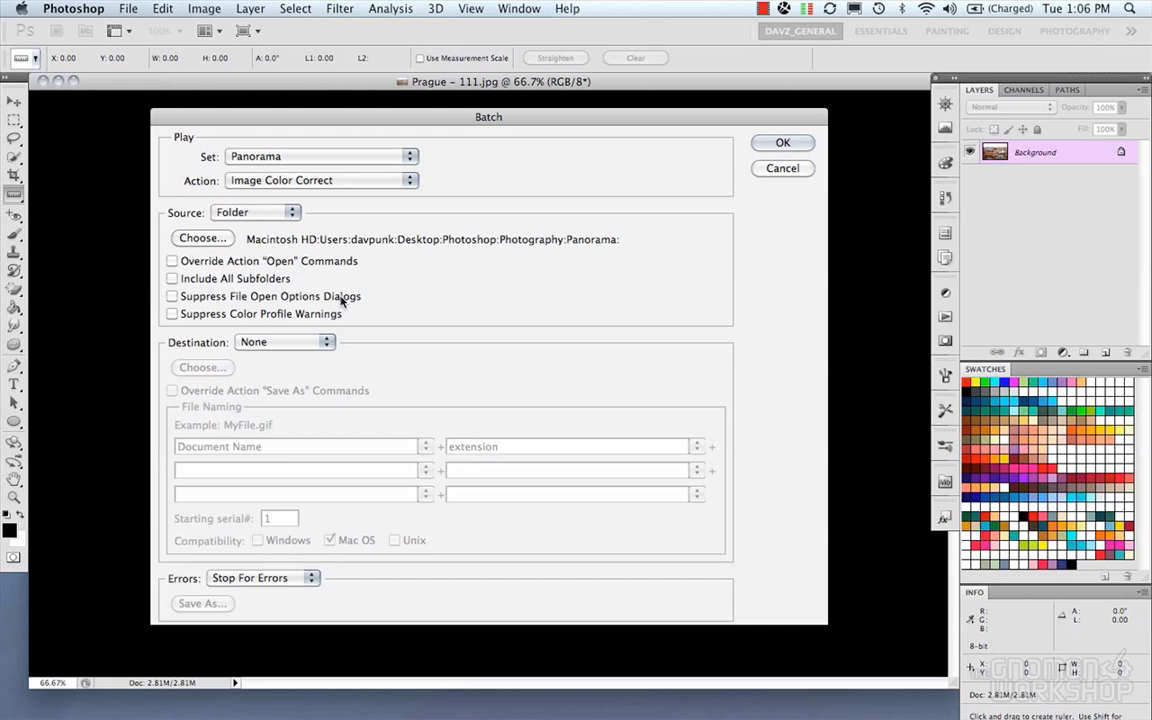
click(175, 299)
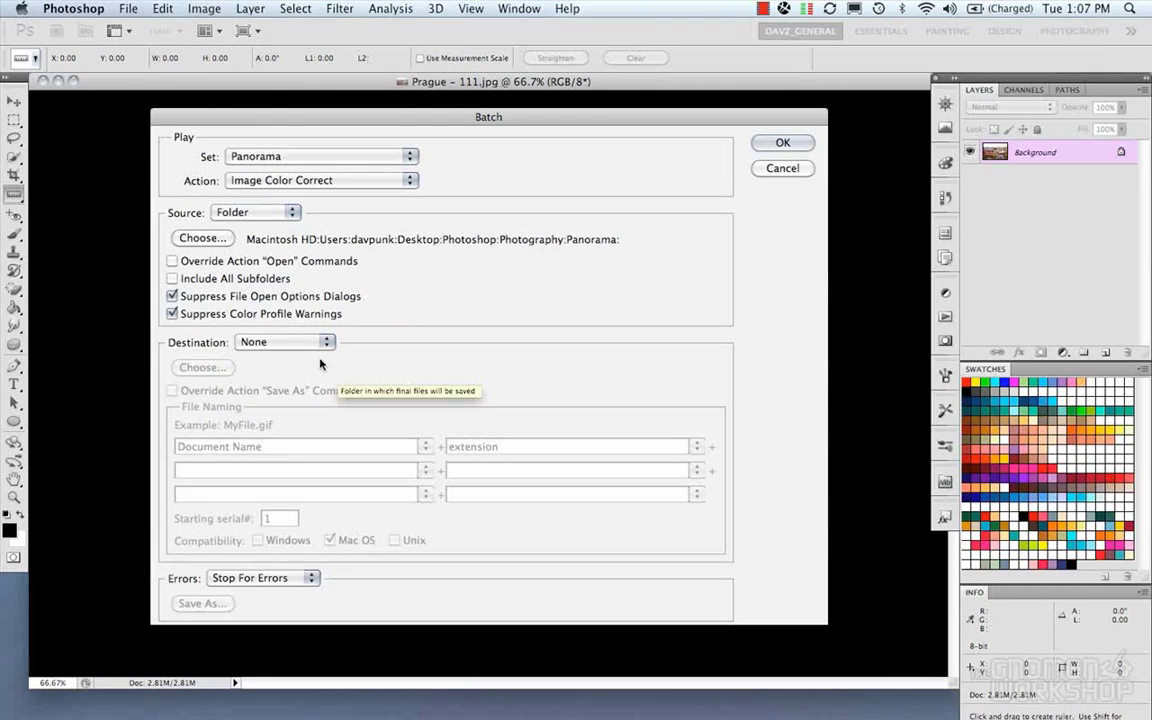
Set Destination to Folder pointing at the Panorama:Corrected subfolder
click(287, 343)
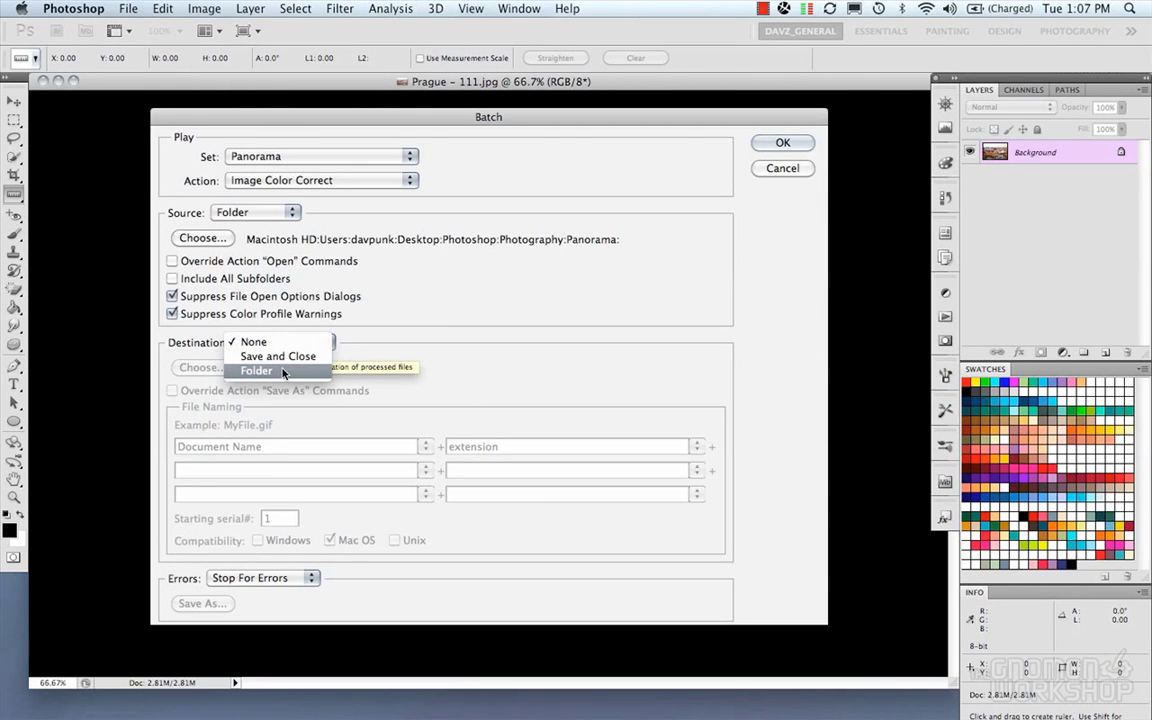
click(283, 372)
click(201, 368)
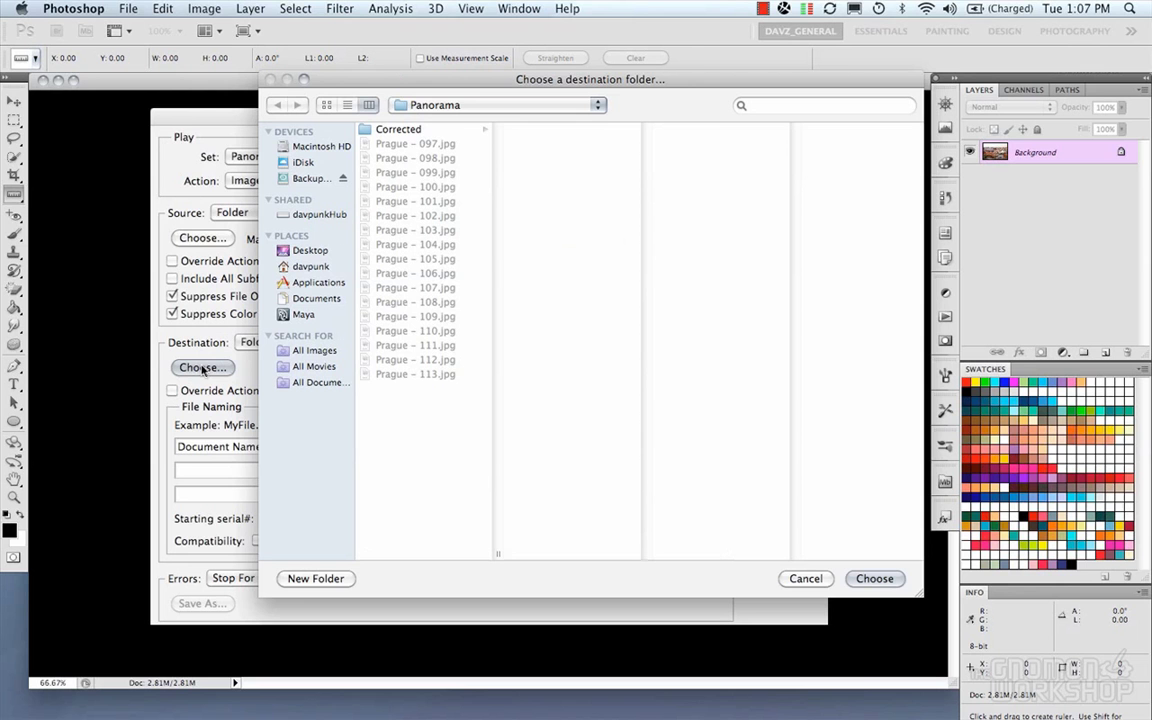
click(410, 130)
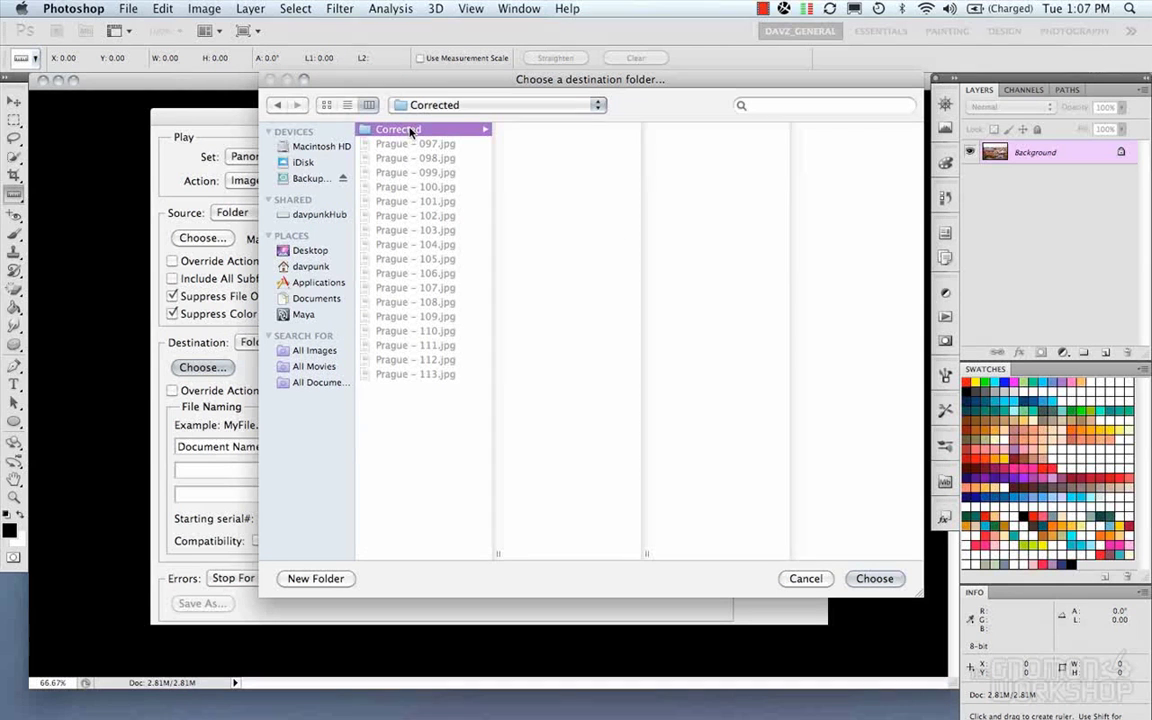
click(875, 580)
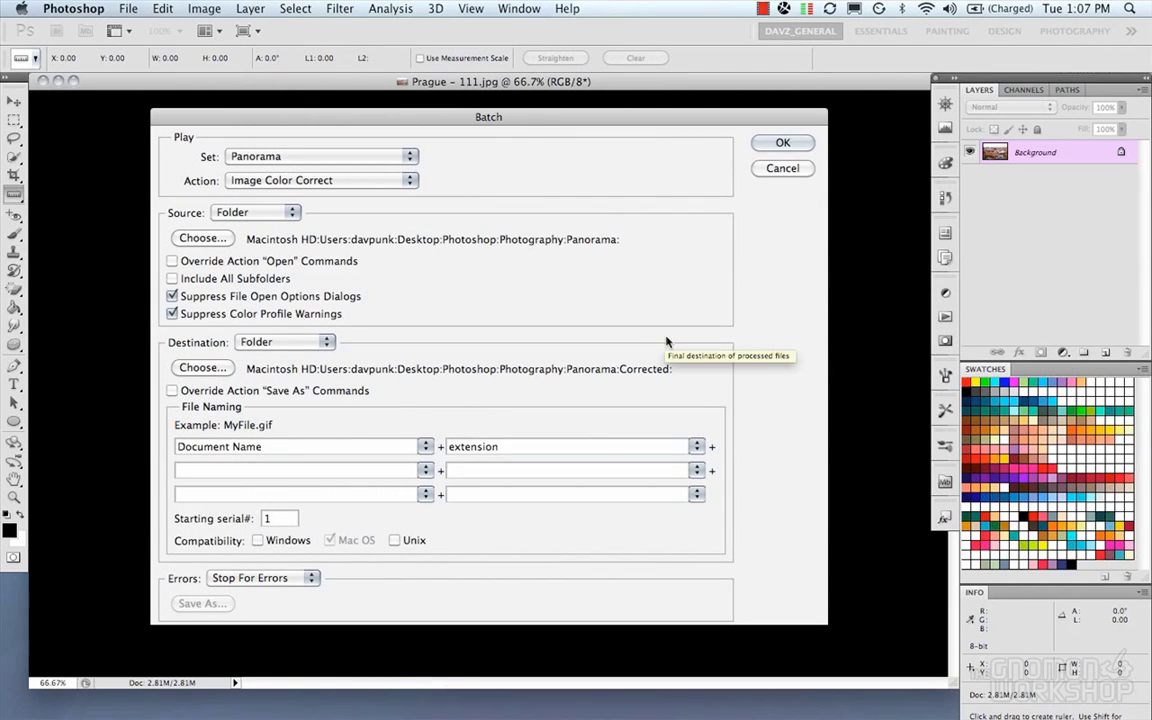
click(173, 391)
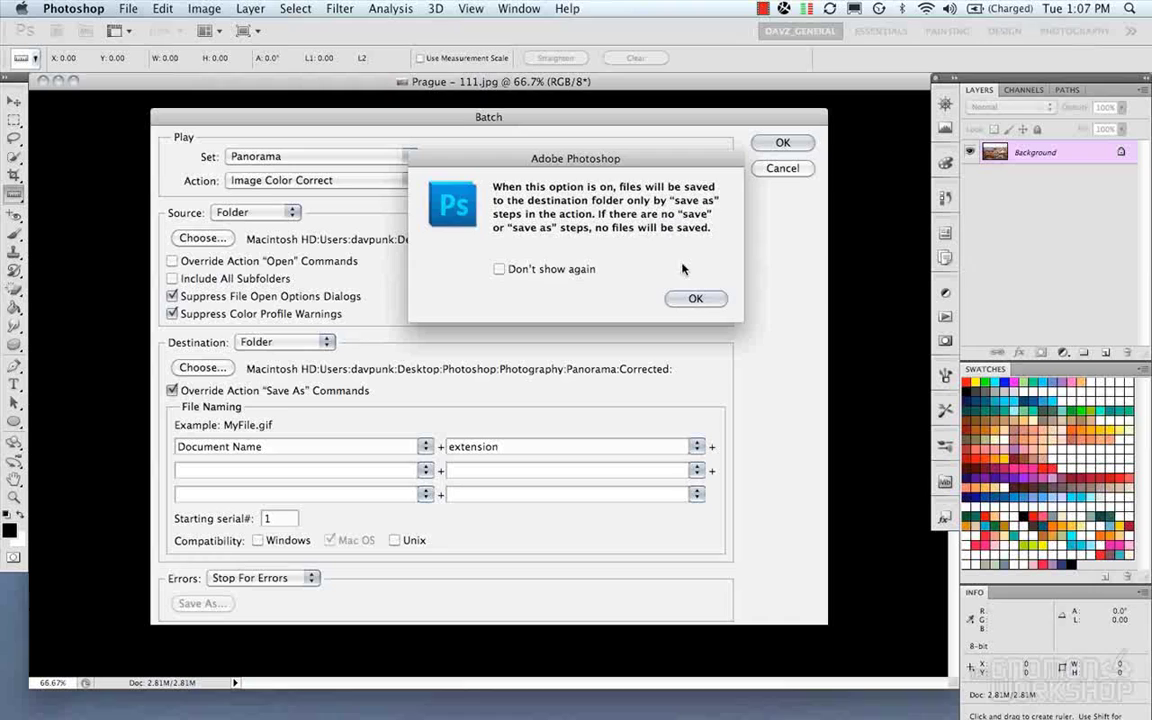
click(683, 298)
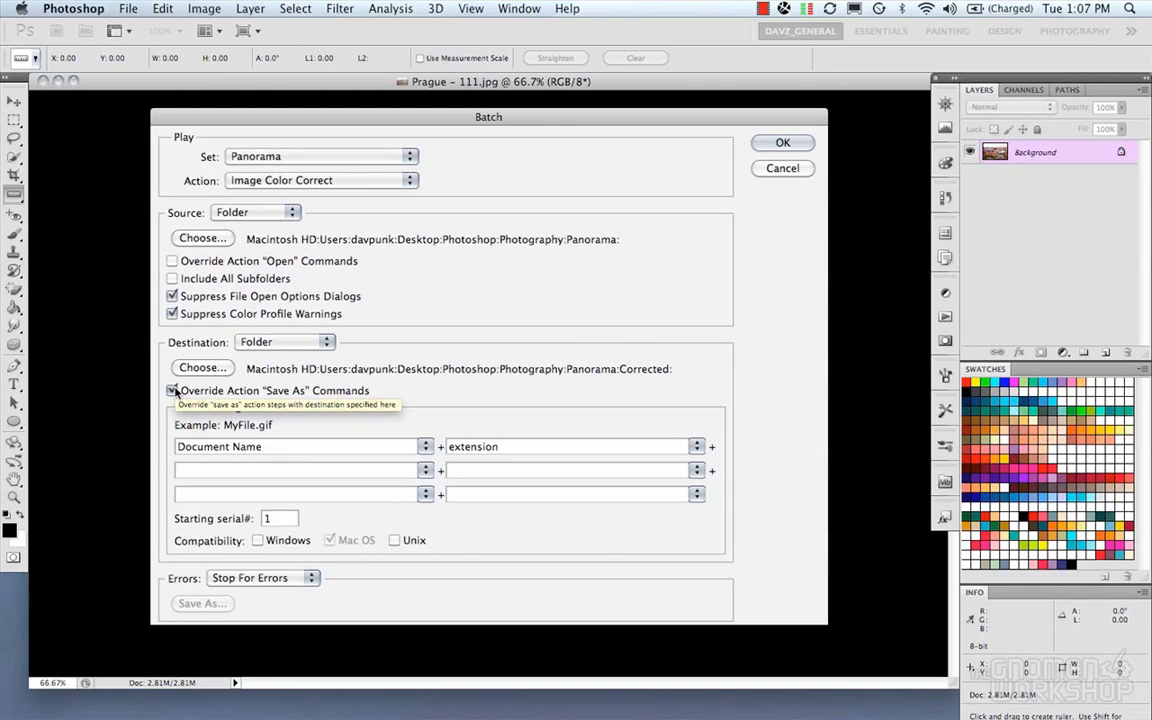
click(172, 391)
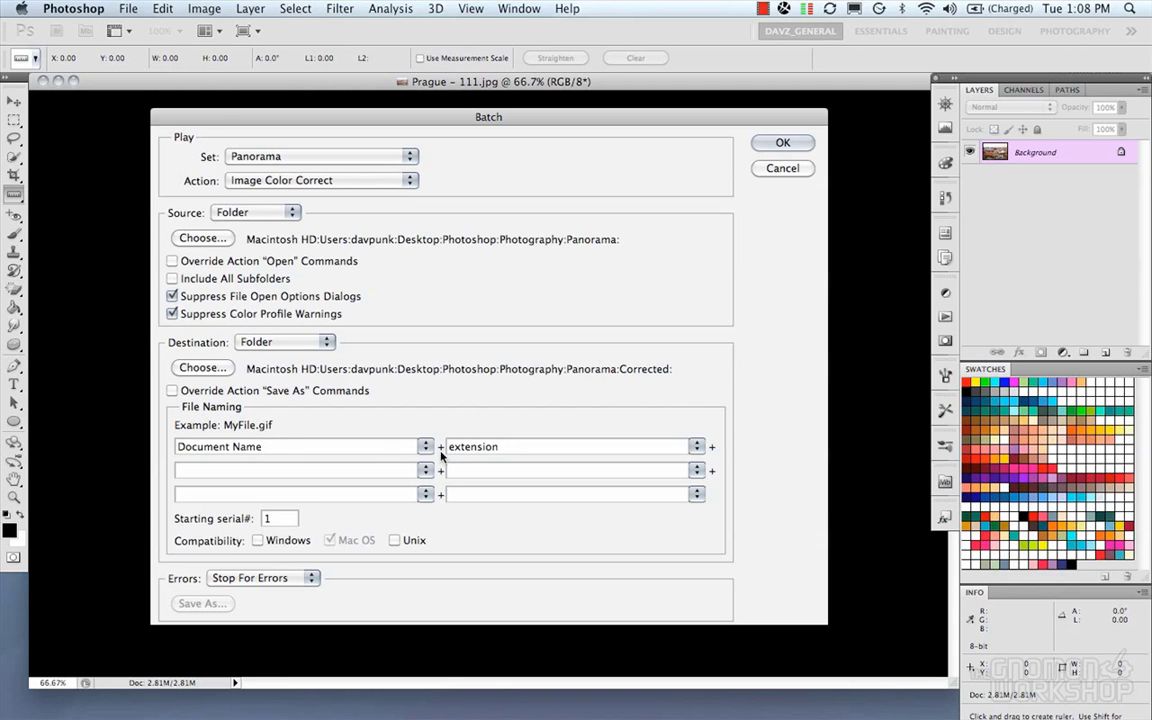
Set output file naming to Pano_ plus a 2-digit serial number and extension
drag(283, 446, 136, 450)
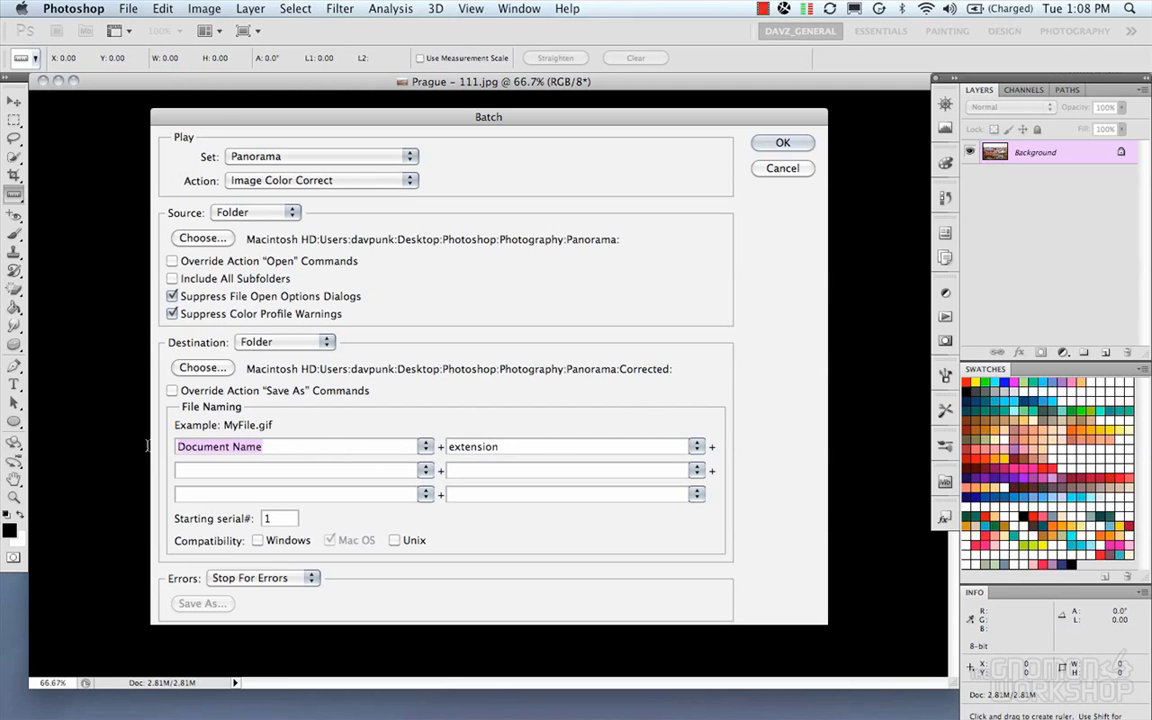
text(Pano)
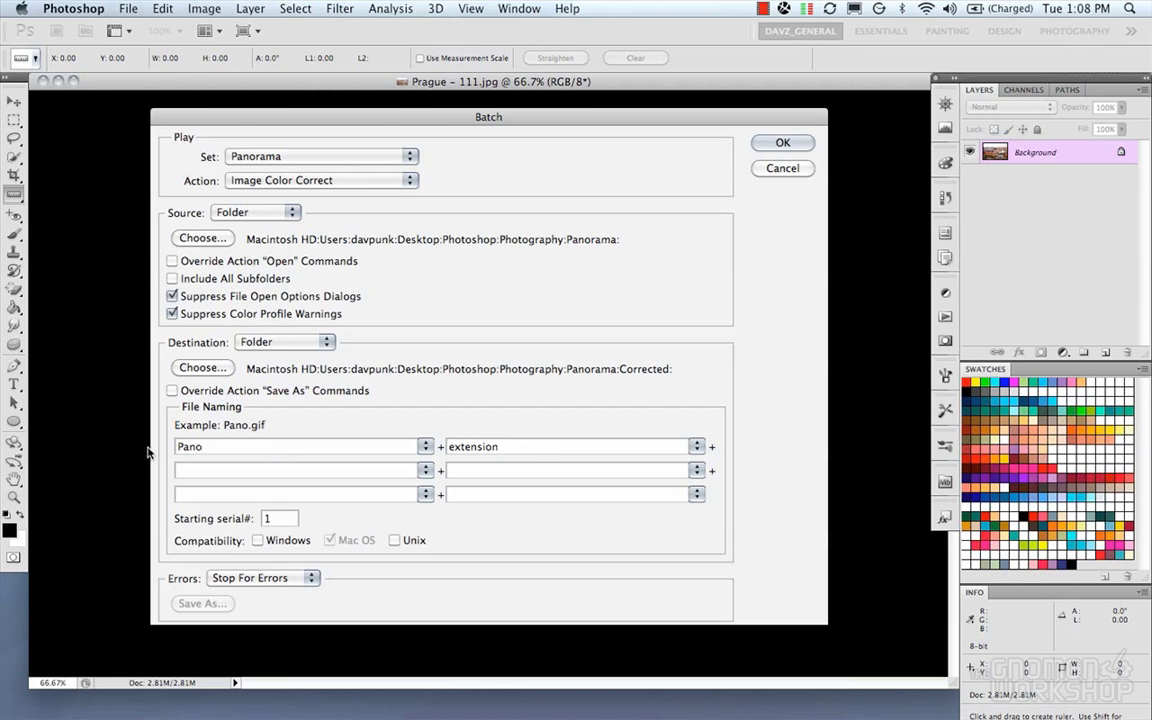
click(696, 447)
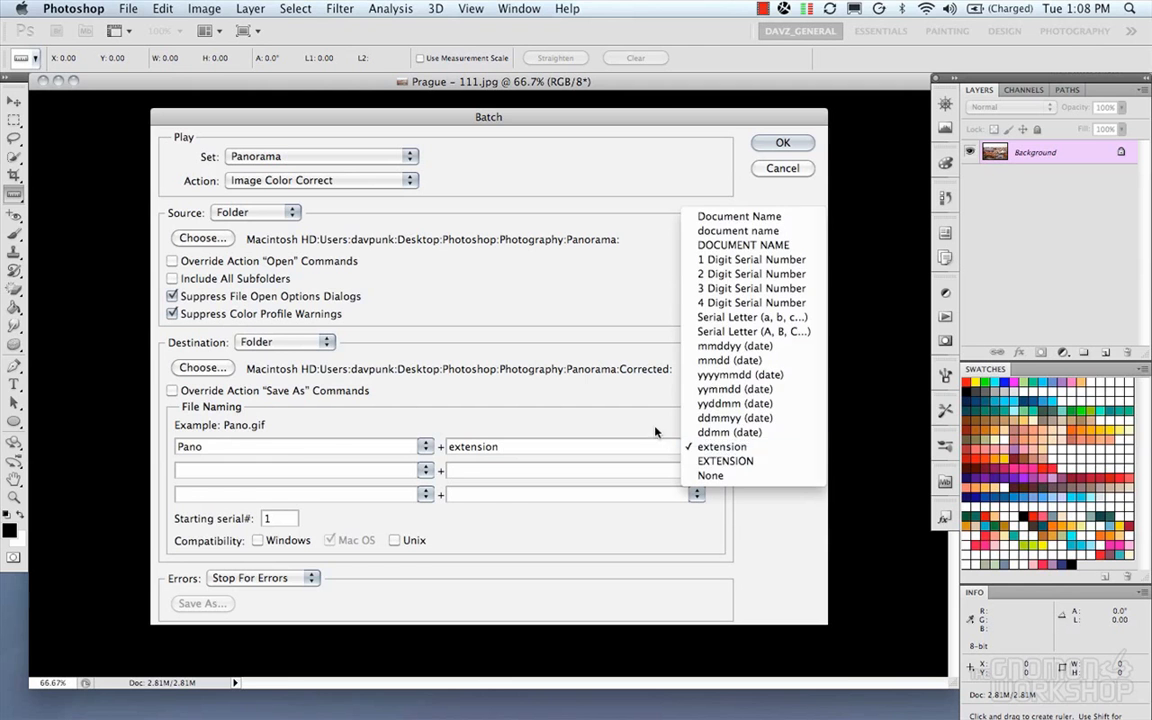
click(700, 447)
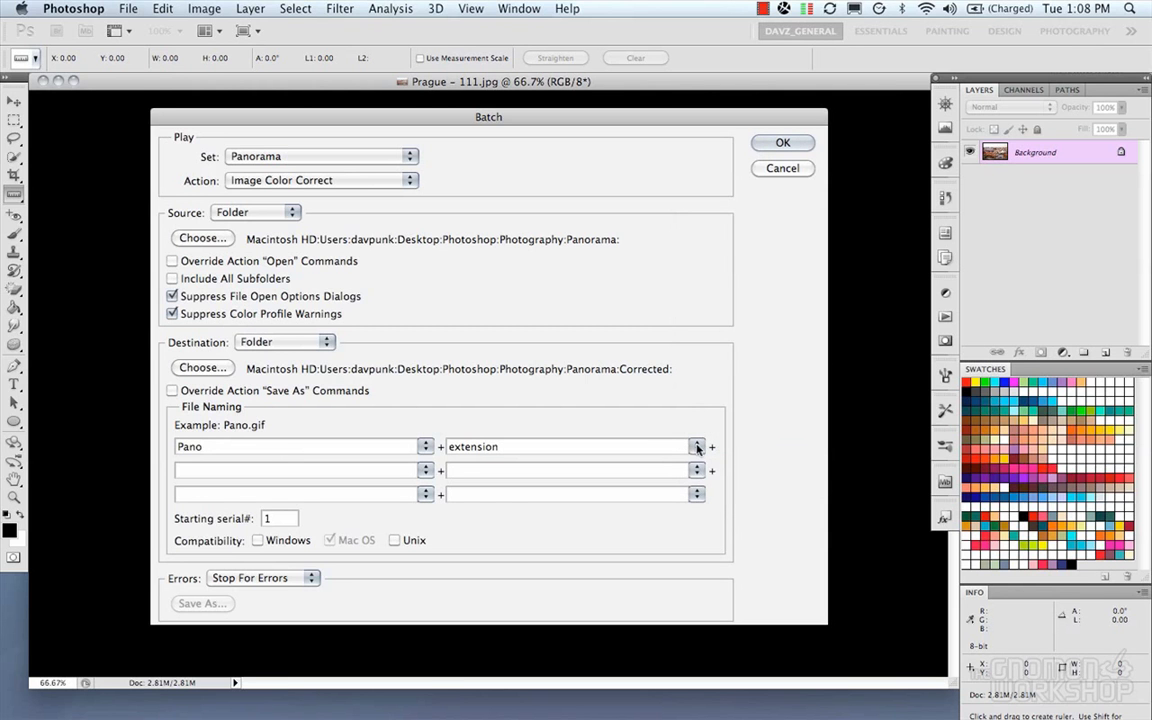
click(696, 447)
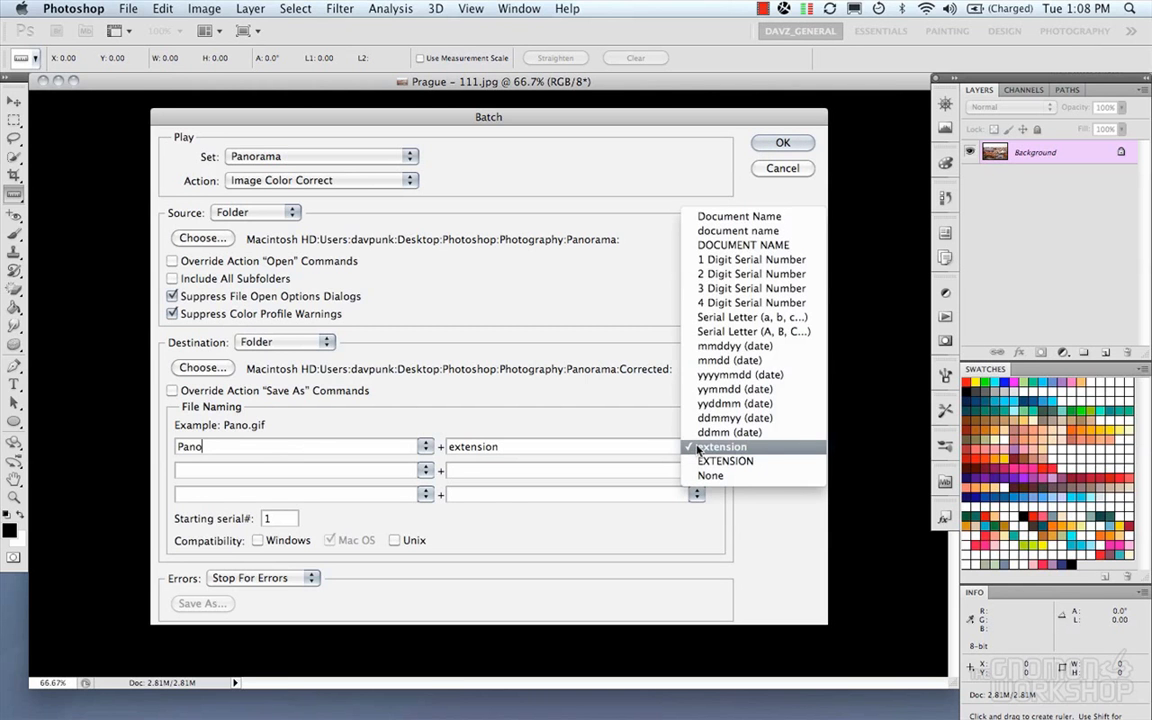
click(745, 274)
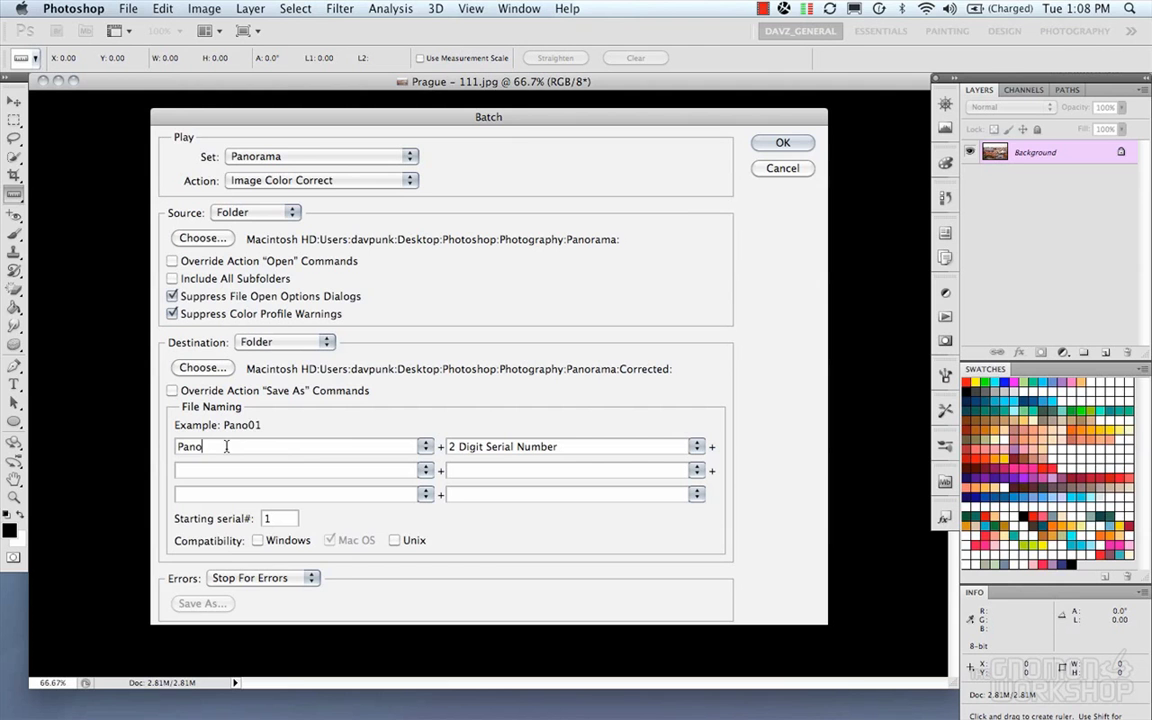
text(_)
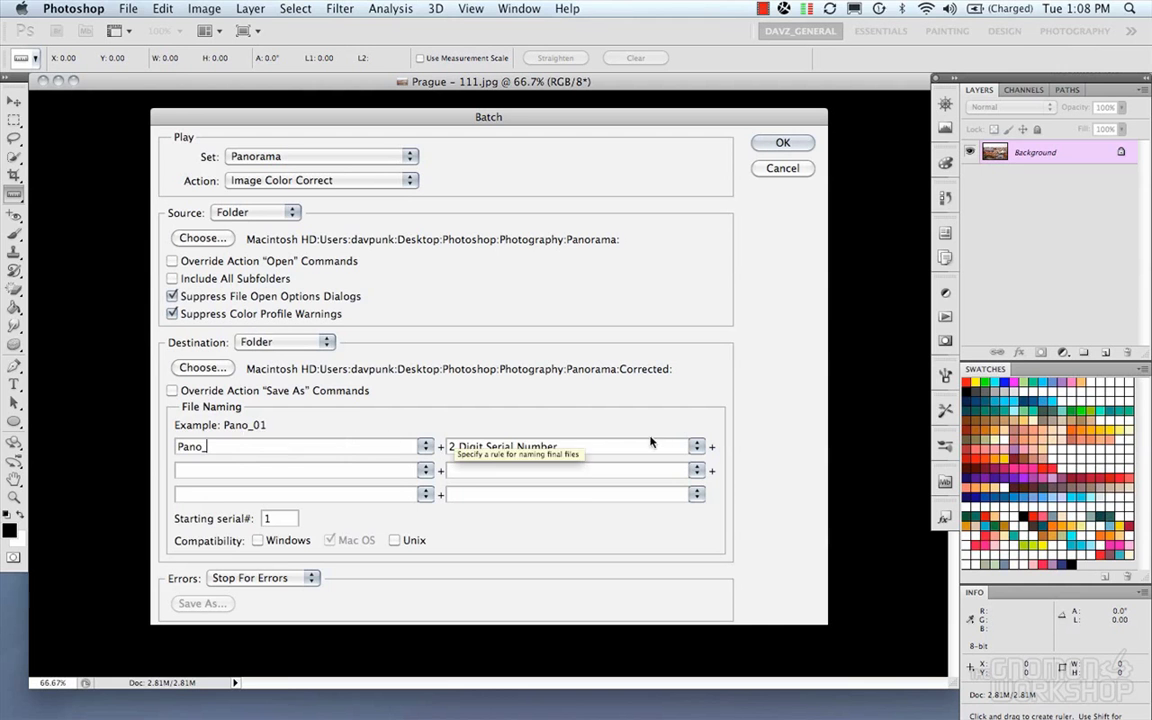
click(427, 478)
key(Escape)
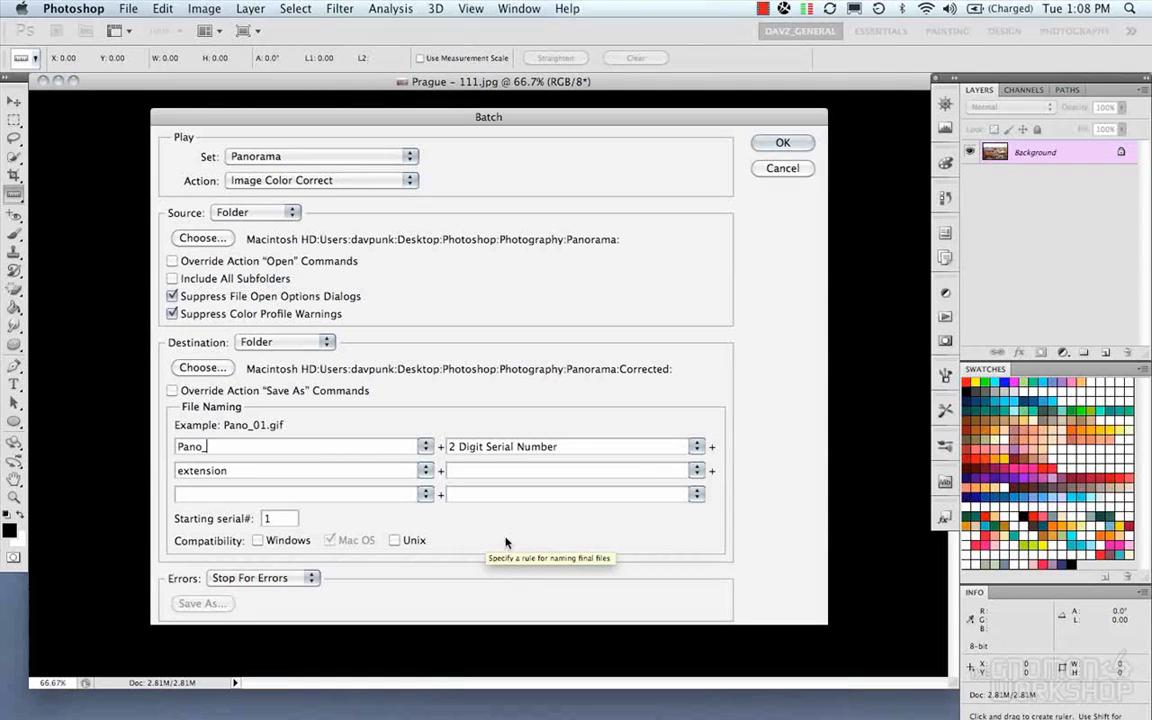
Keep Stop For Errors and run the batch on the Panorama photos
click(290, 580)
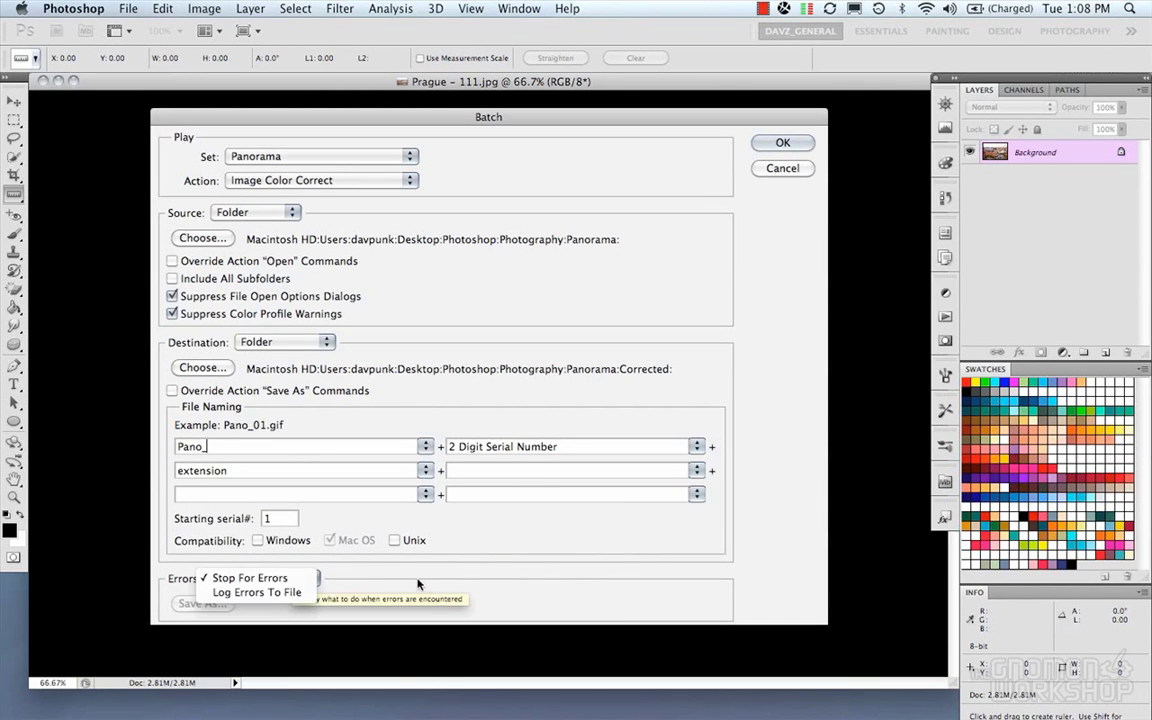
click(250, 578)
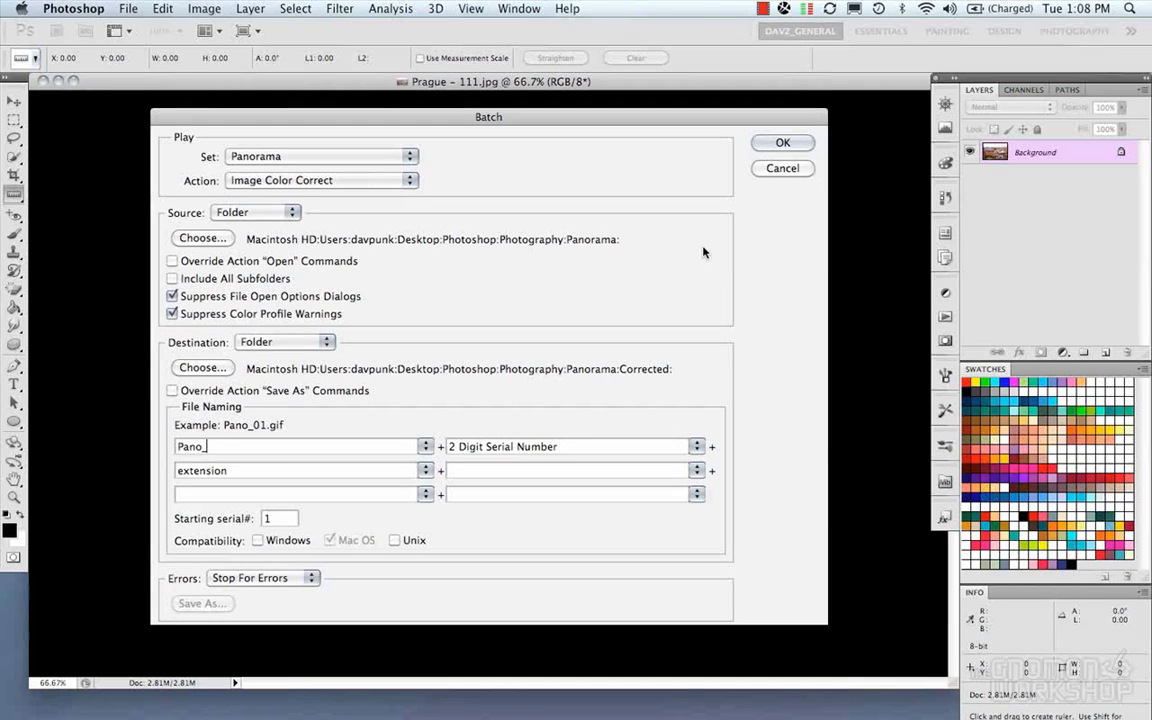
click(781, 142)
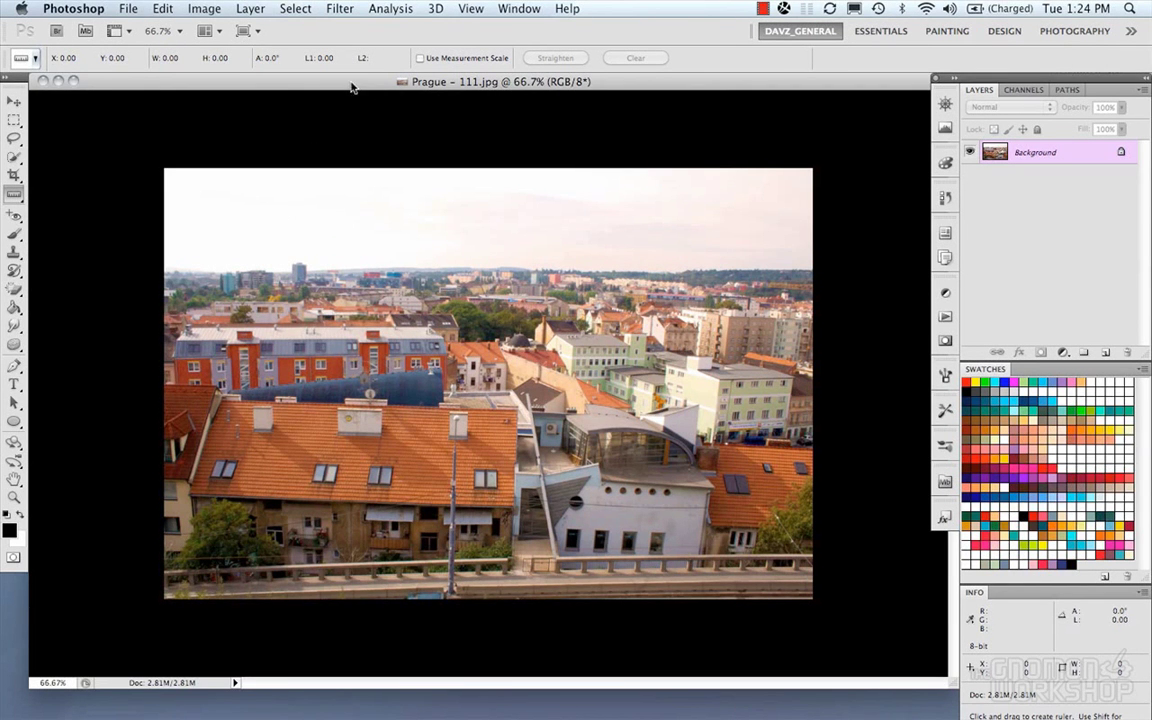
Launch Adobe Bridge from the application bar
click(56, 31)
In Bridge, browse to Desktop > Photoshop > Photography > Panorama > Corrected
click(130, 145)
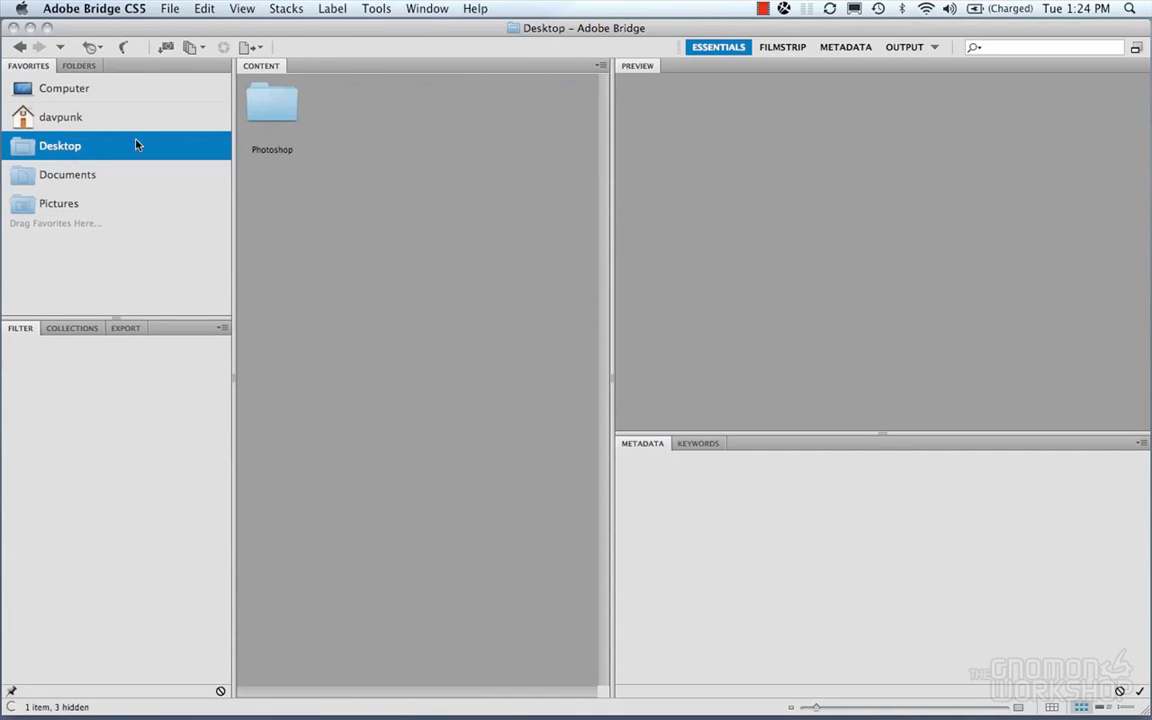
click(262, 112)
double_click(263, 119)
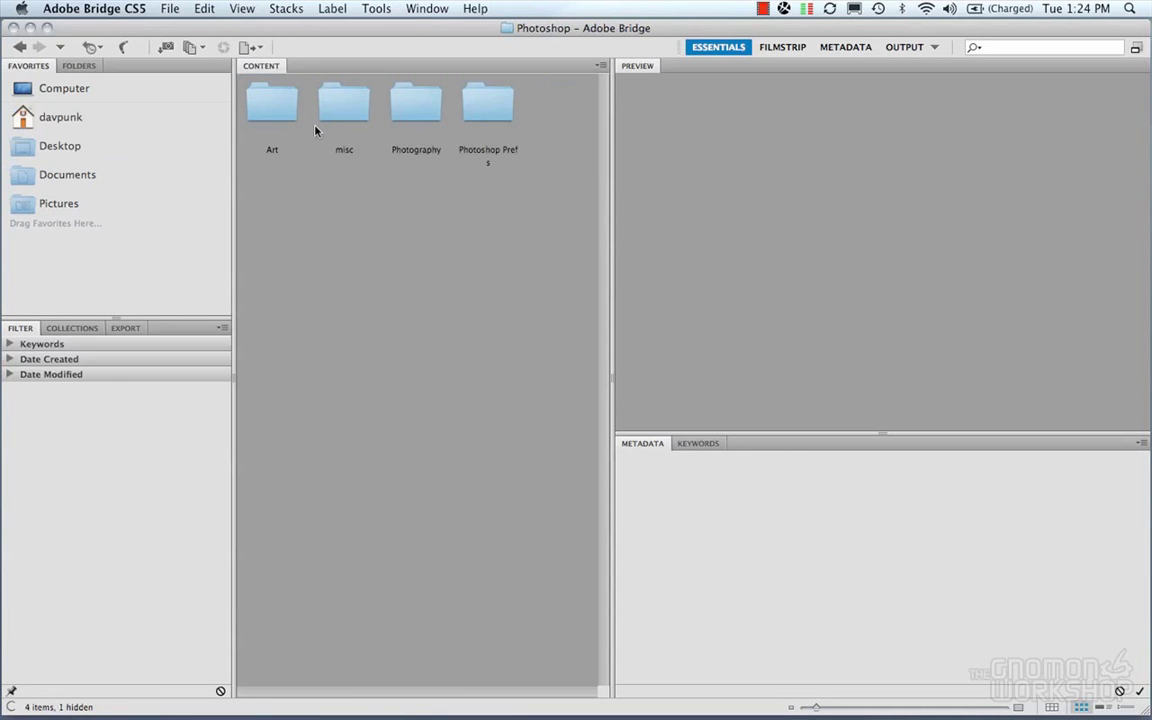
double_click(405, 110)
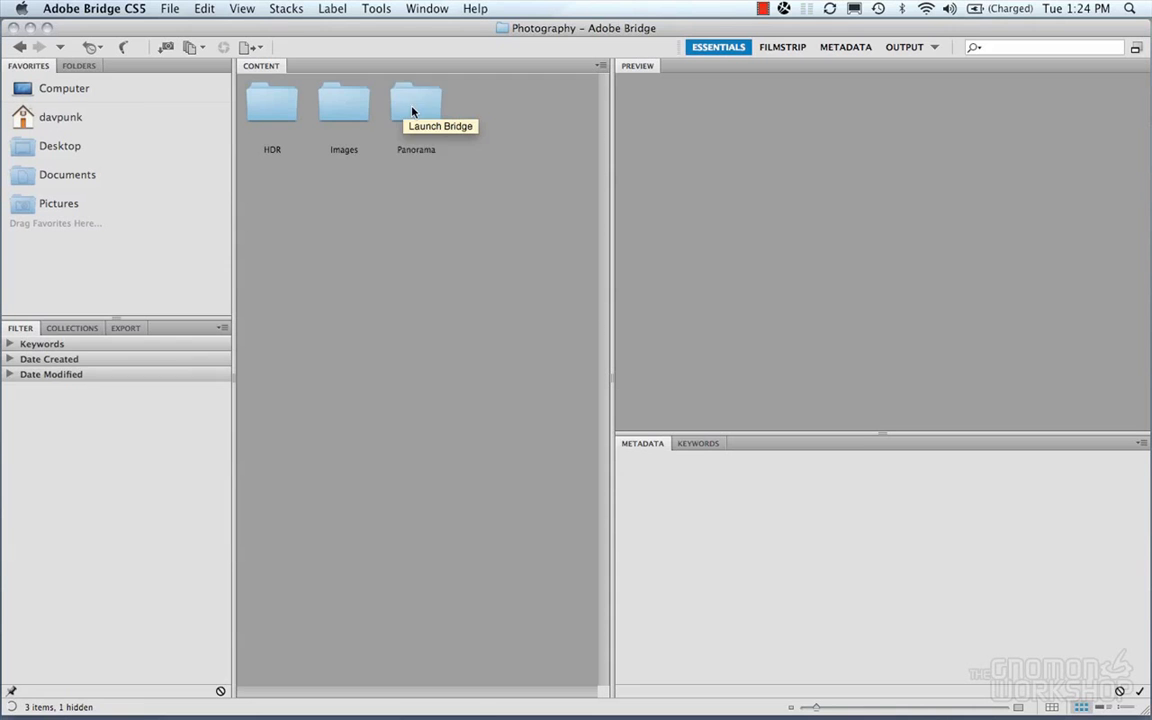
double_click(412, 108)
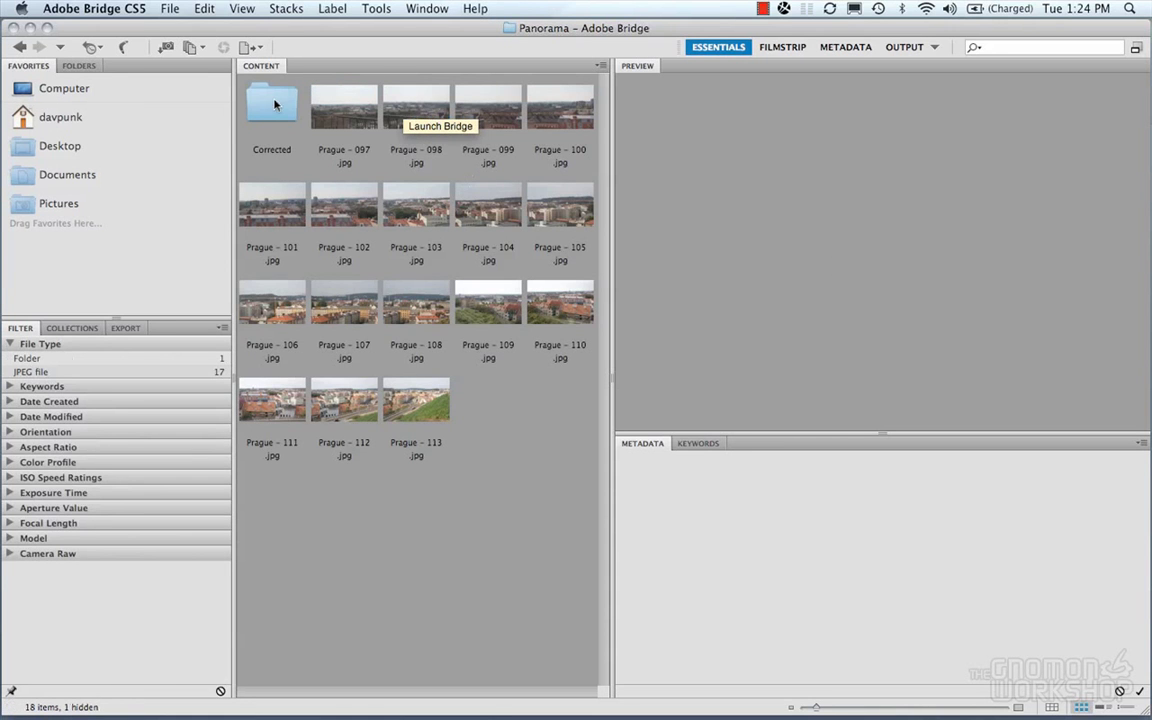
double_click(275, 104)
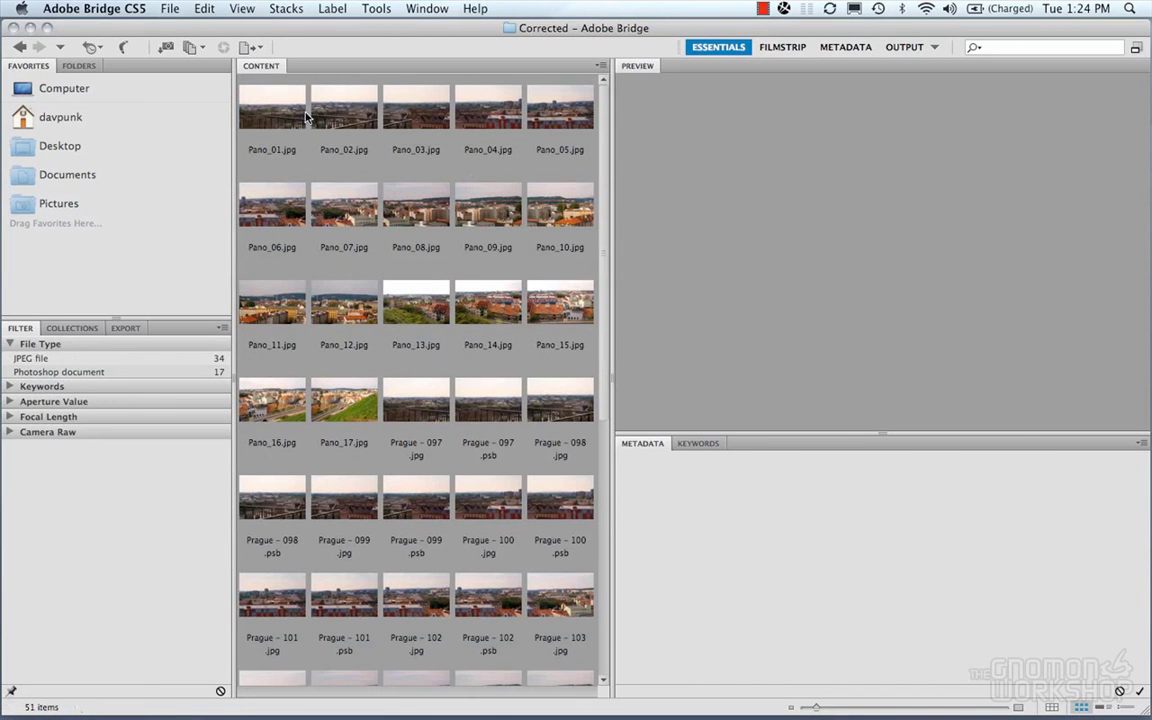
Preview the corrected images from Pano_01 through Pano_17, then return to Photoshop
click(285, 112)
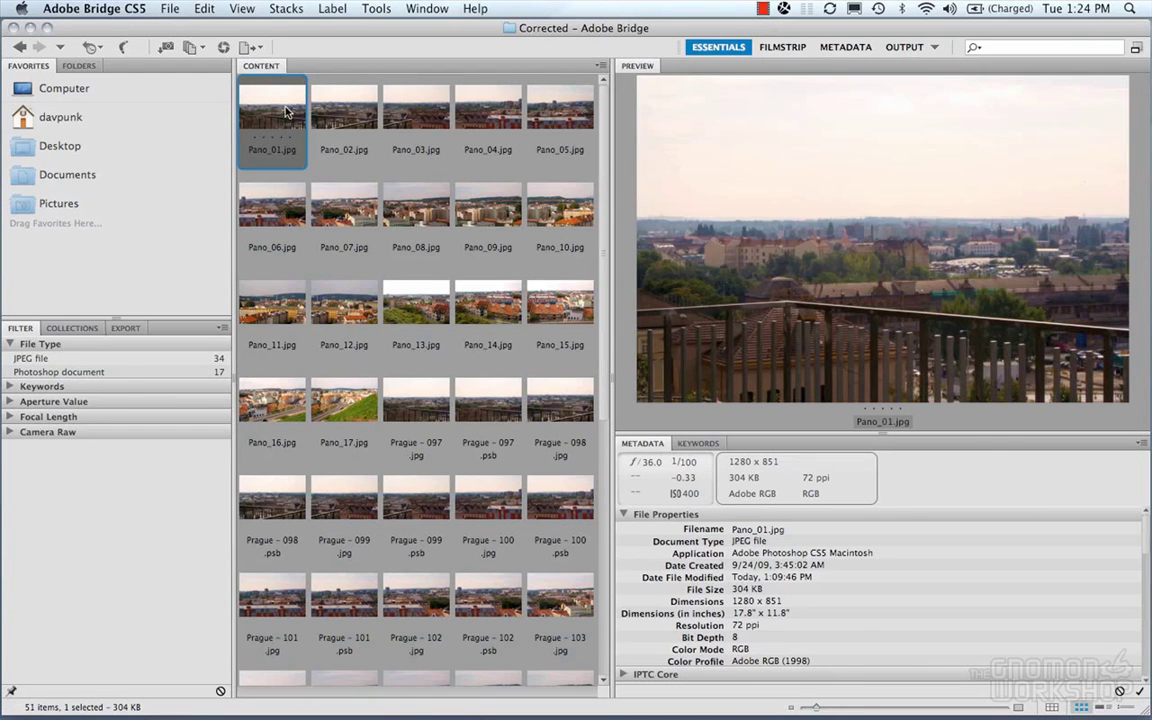
key(Right)
key(Right)
key(Right)
key(Right)
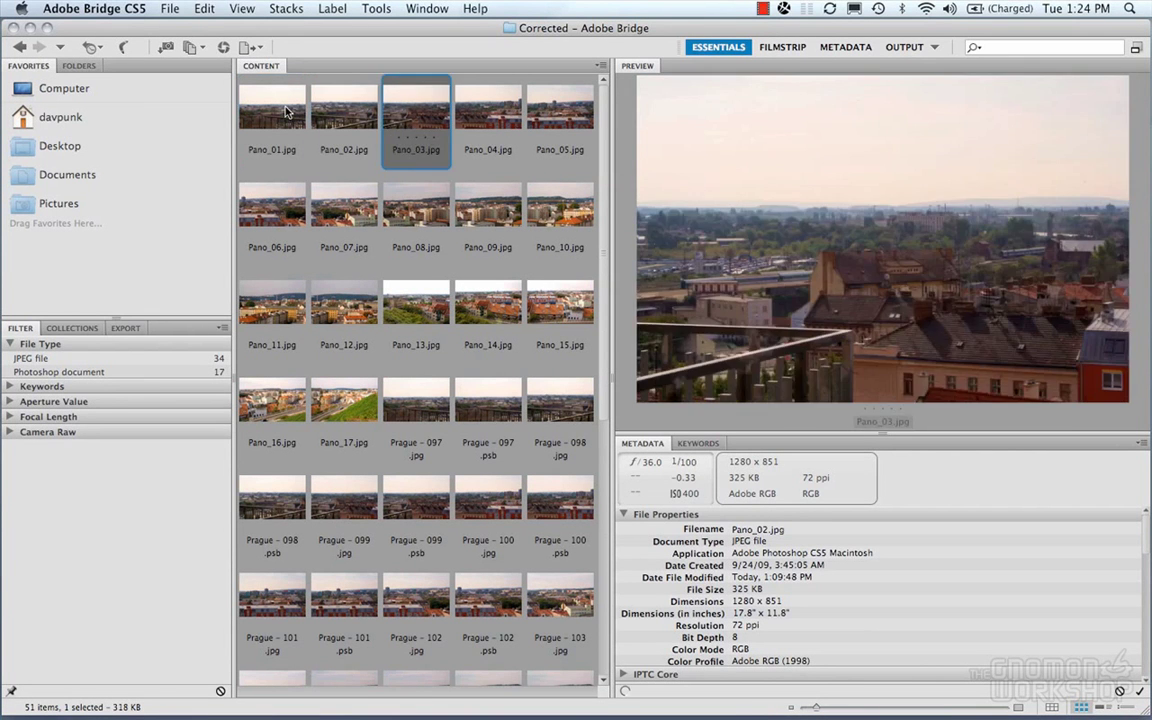
key(Right)
key(Right)
key(Right)
key(Right)
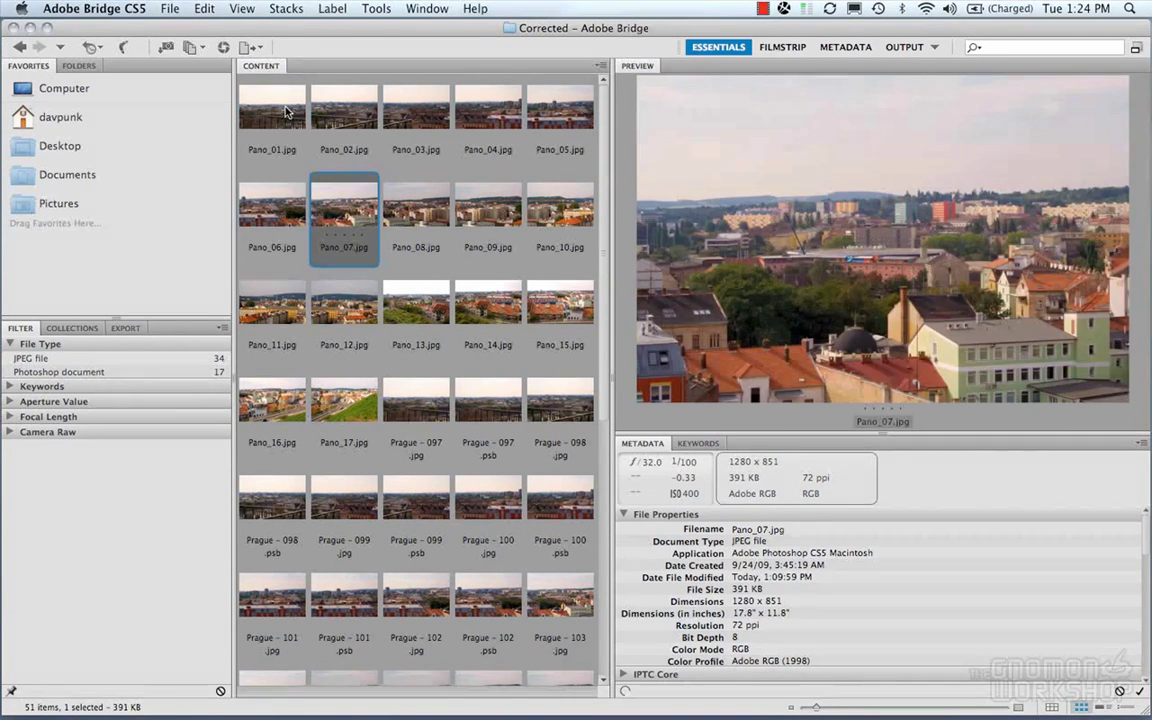
key(Right)
key(Right)
key(Right)
key(Right)
key(Right)
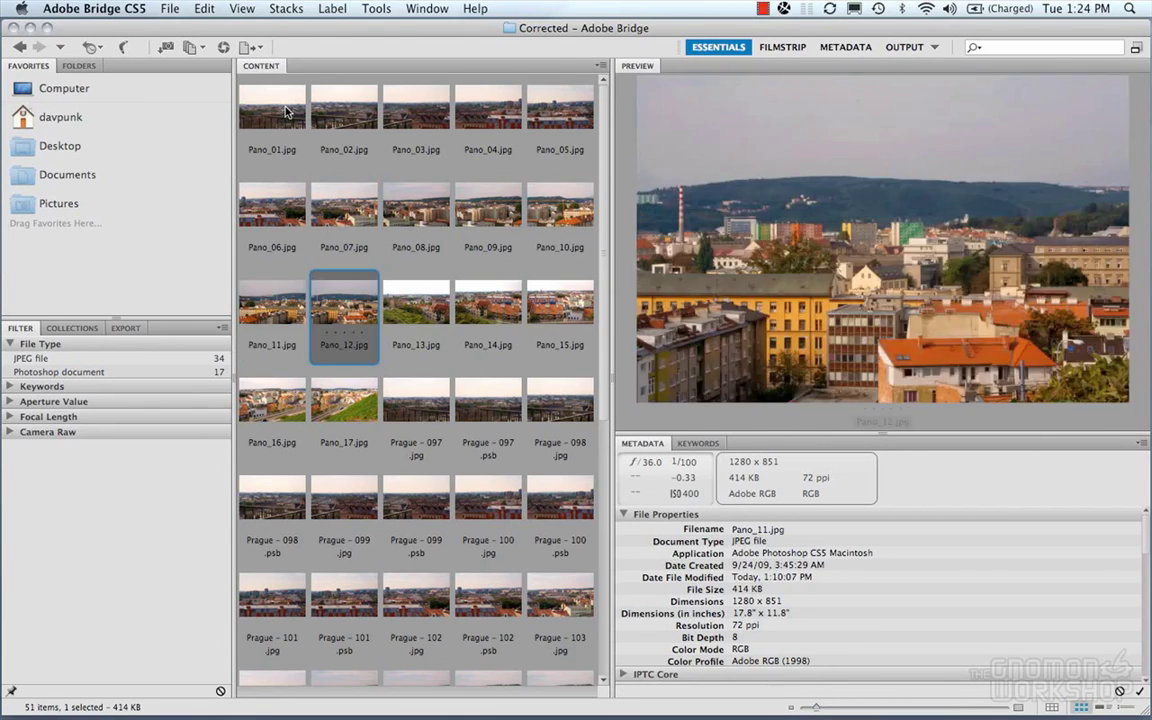
key(Right)
key(Right)
key(Right)
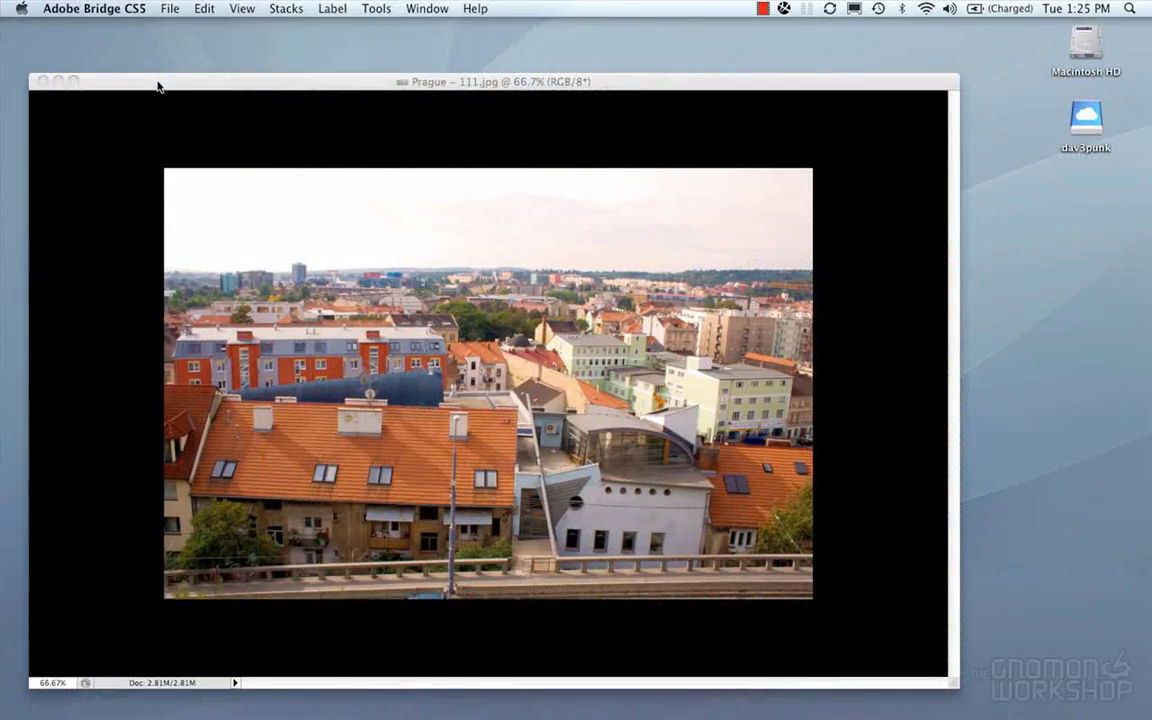
click(155, 86)
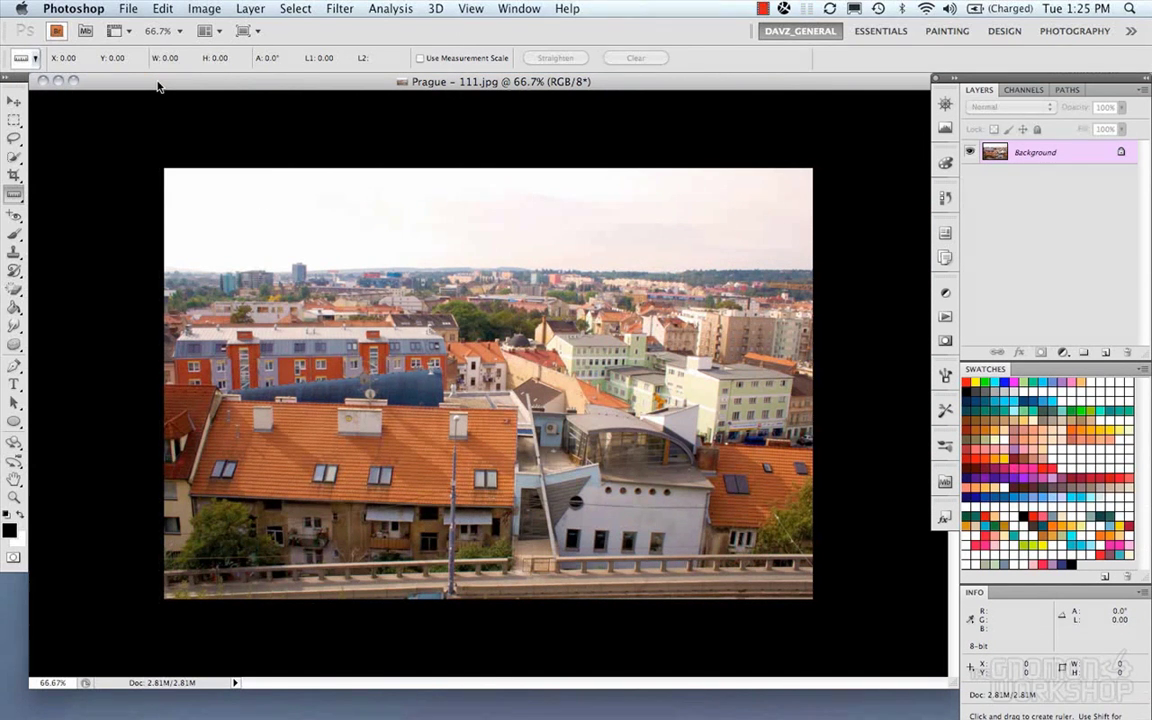
Show the Actions panel and expand, then collapse, the Image Color Correct steps
click(945, 317)
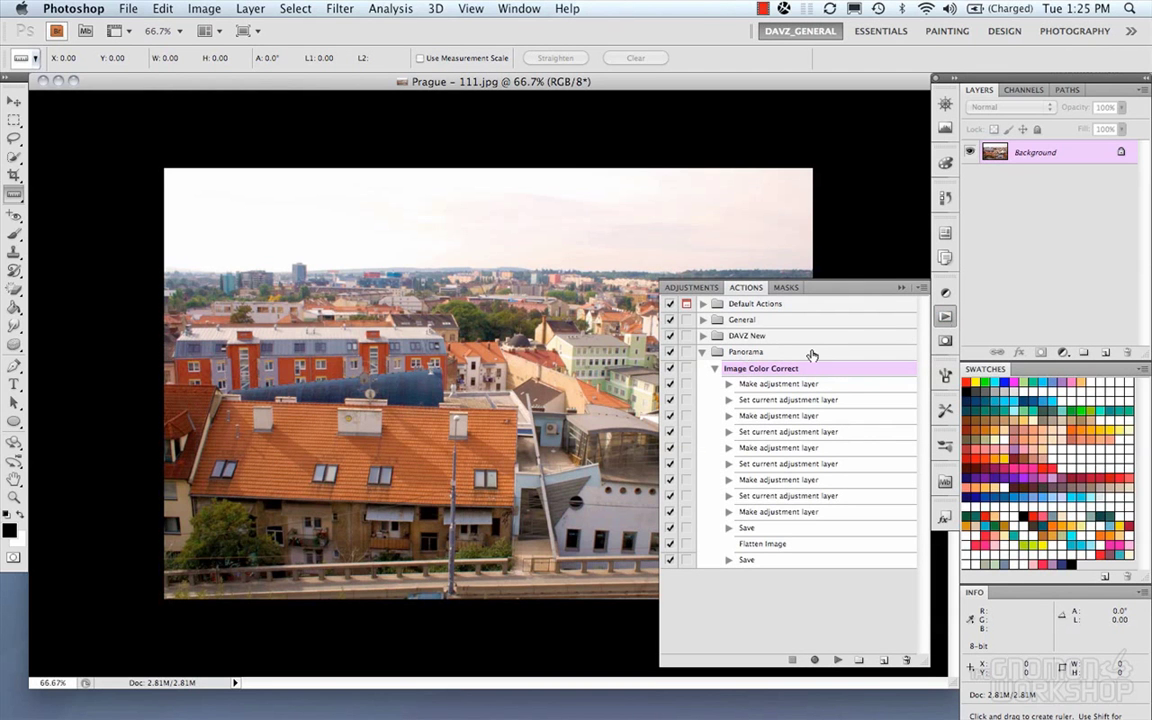
click(715, 368)
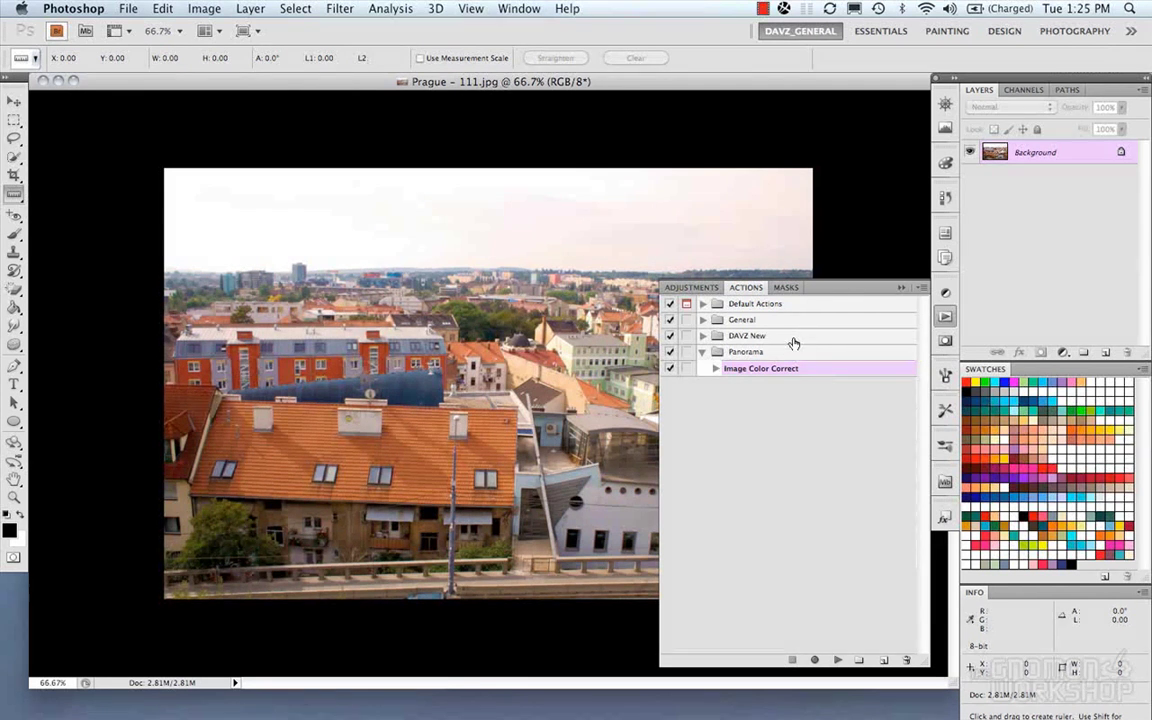
click(716, 369)
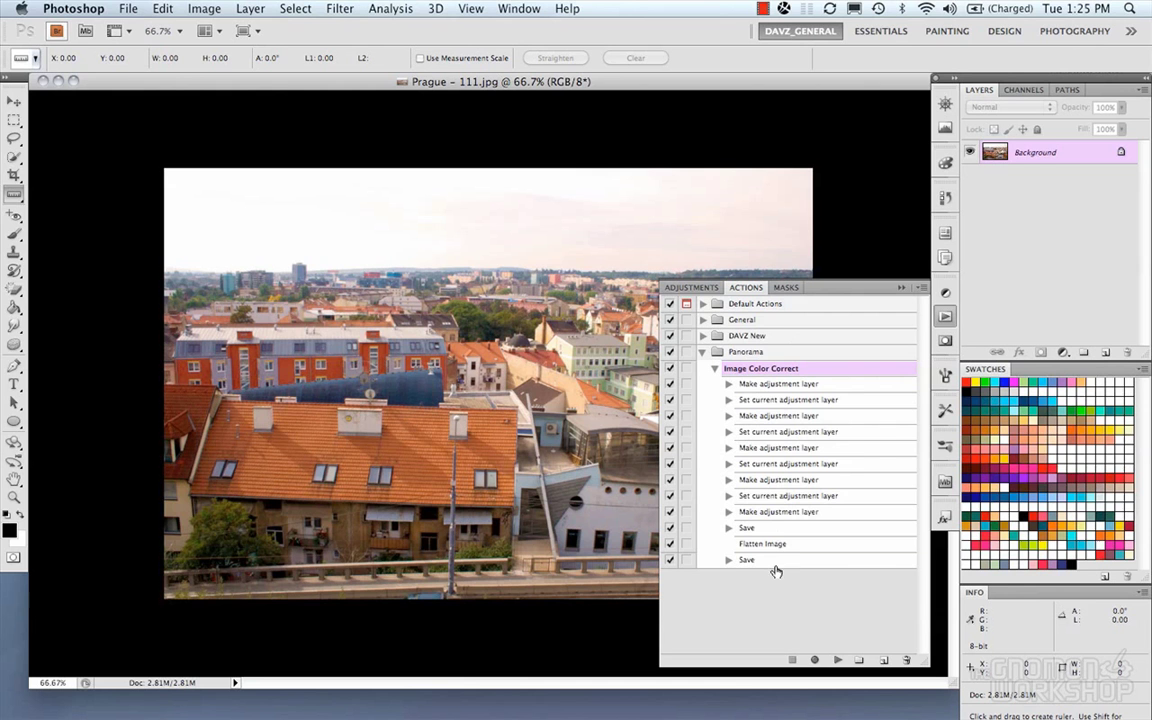
click(715, 369)
Collapse the Panorama set, dismiss the Actions panel menu, and hide the panel
click(706, 353)
click(780, 352)
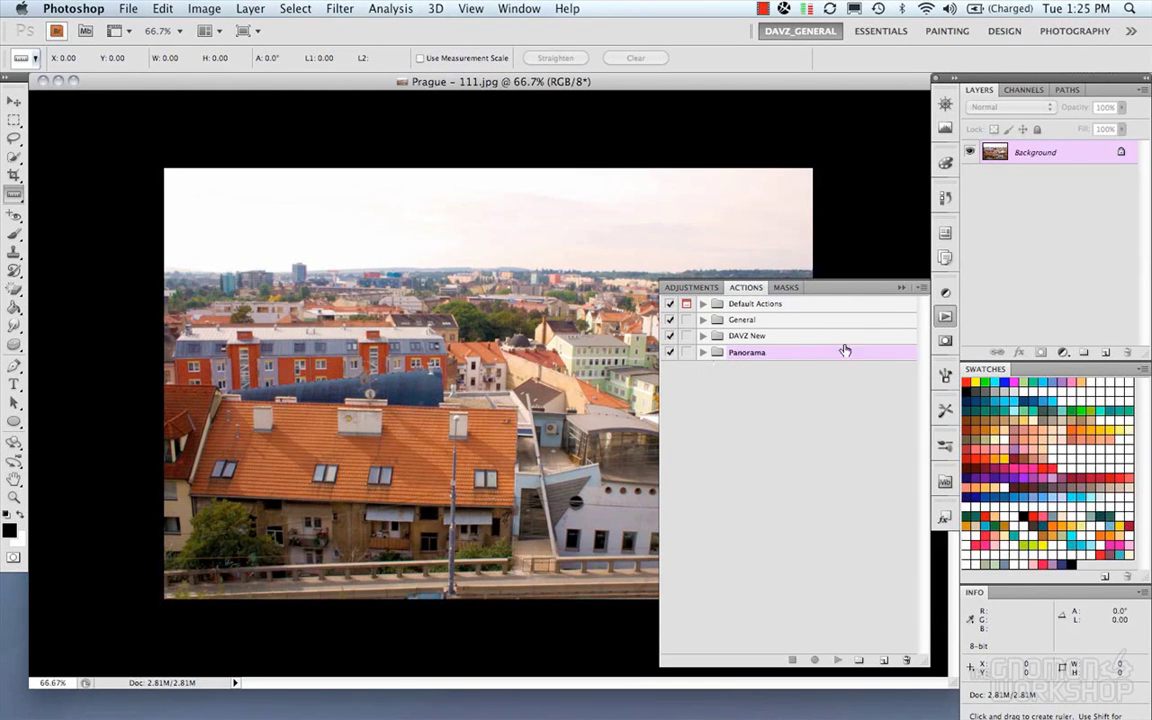
click(920, 289)
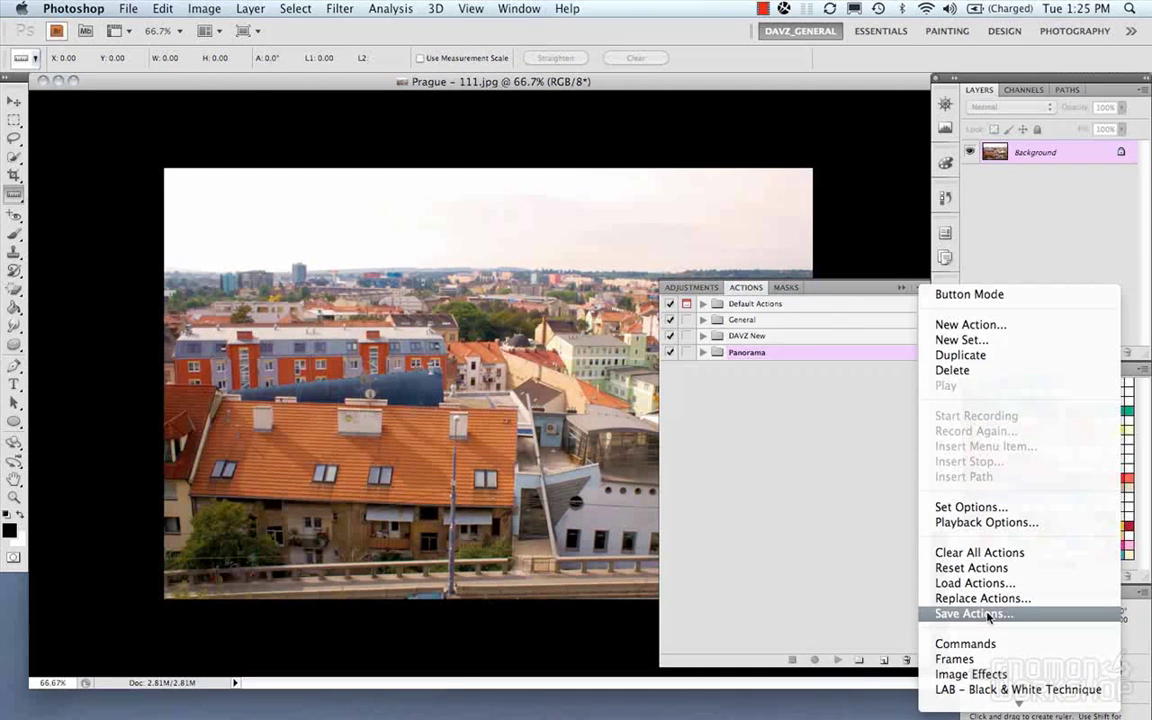
click(836, 417)
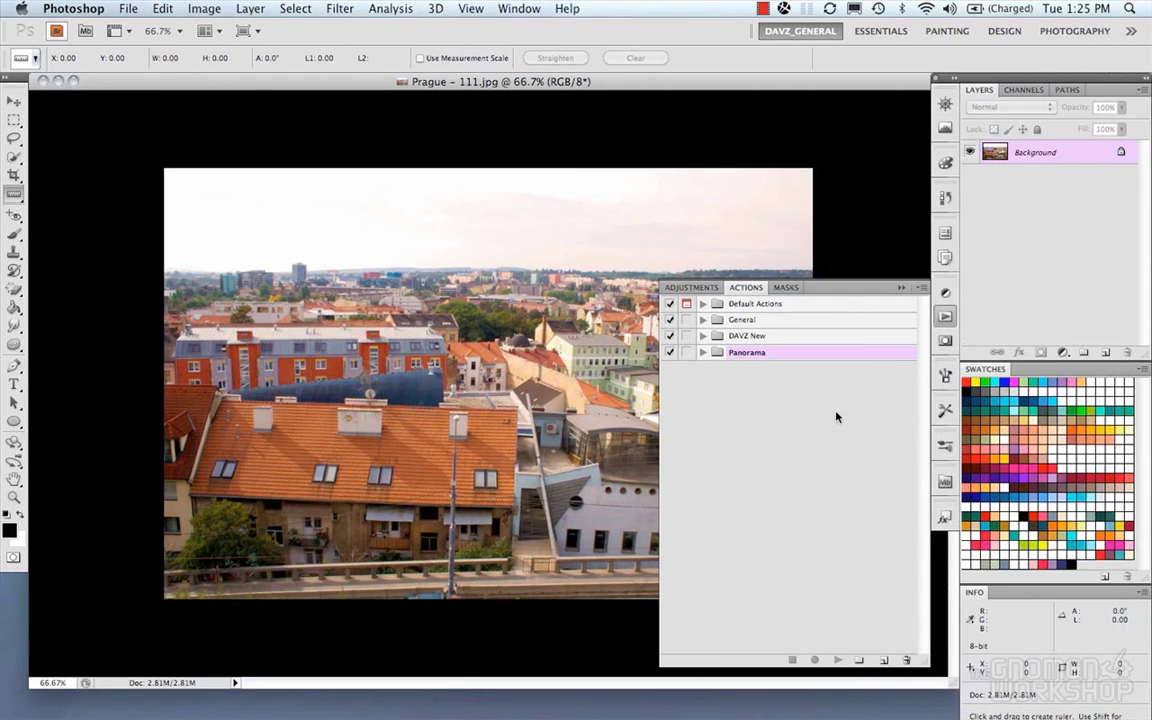
click(944, 320)
click(128, 9)
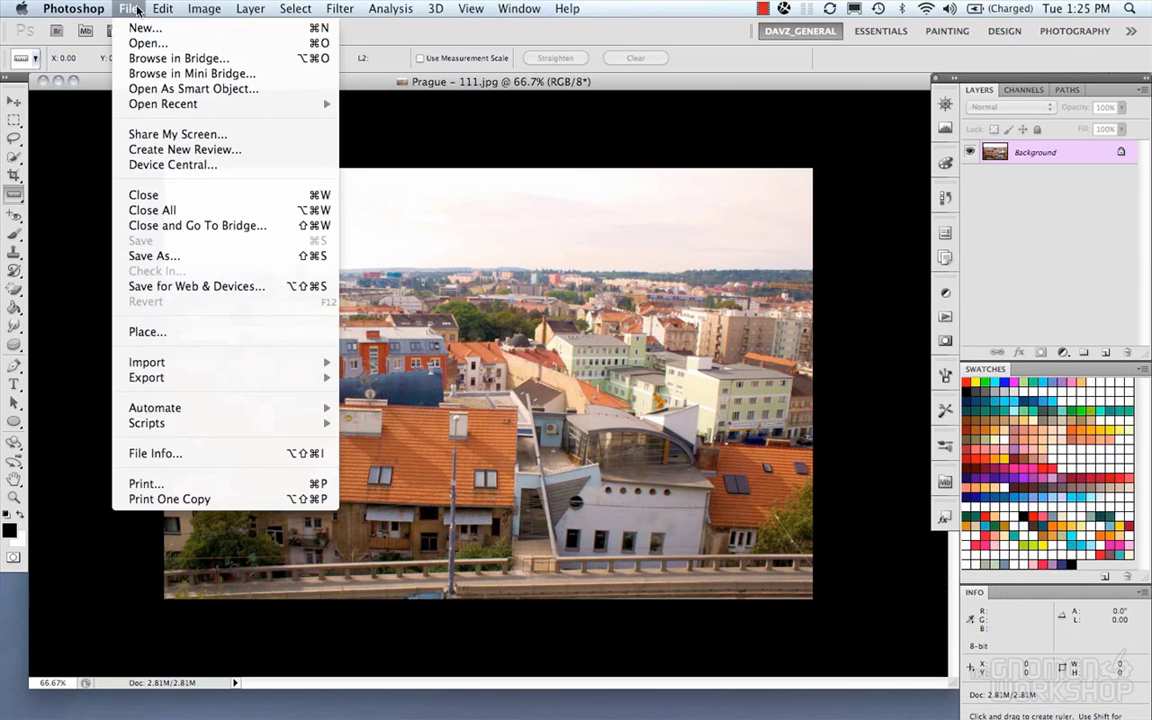
mouse_move(152, 408)
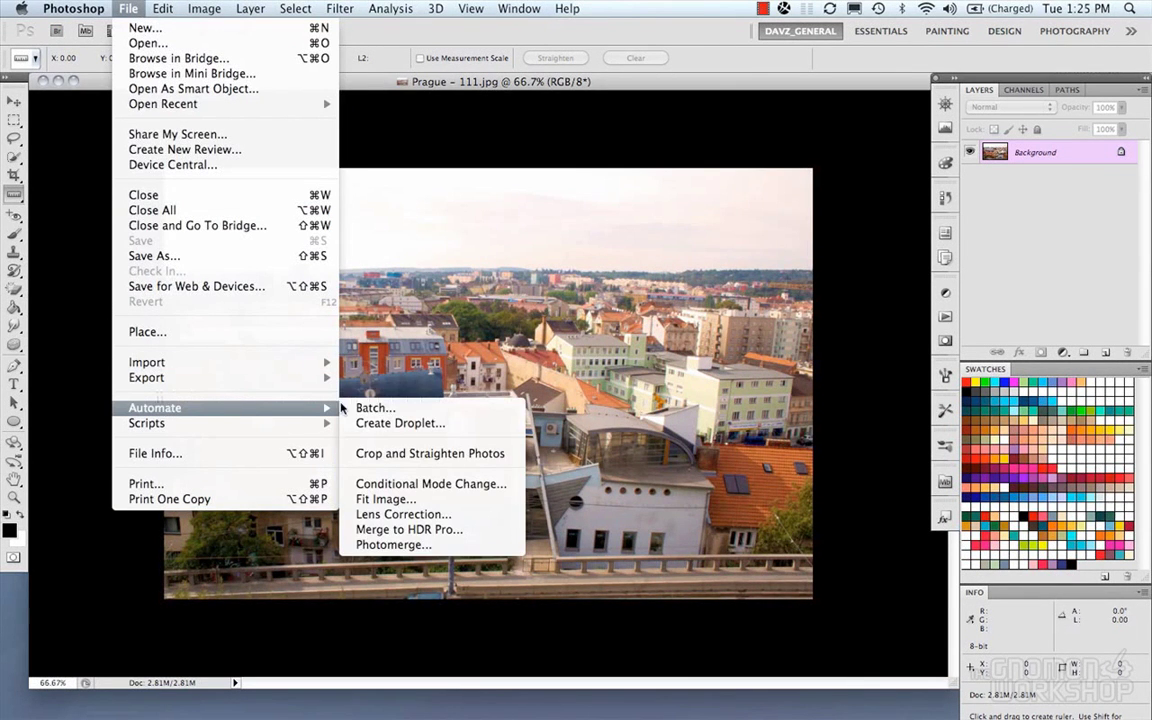
click(355, 408)
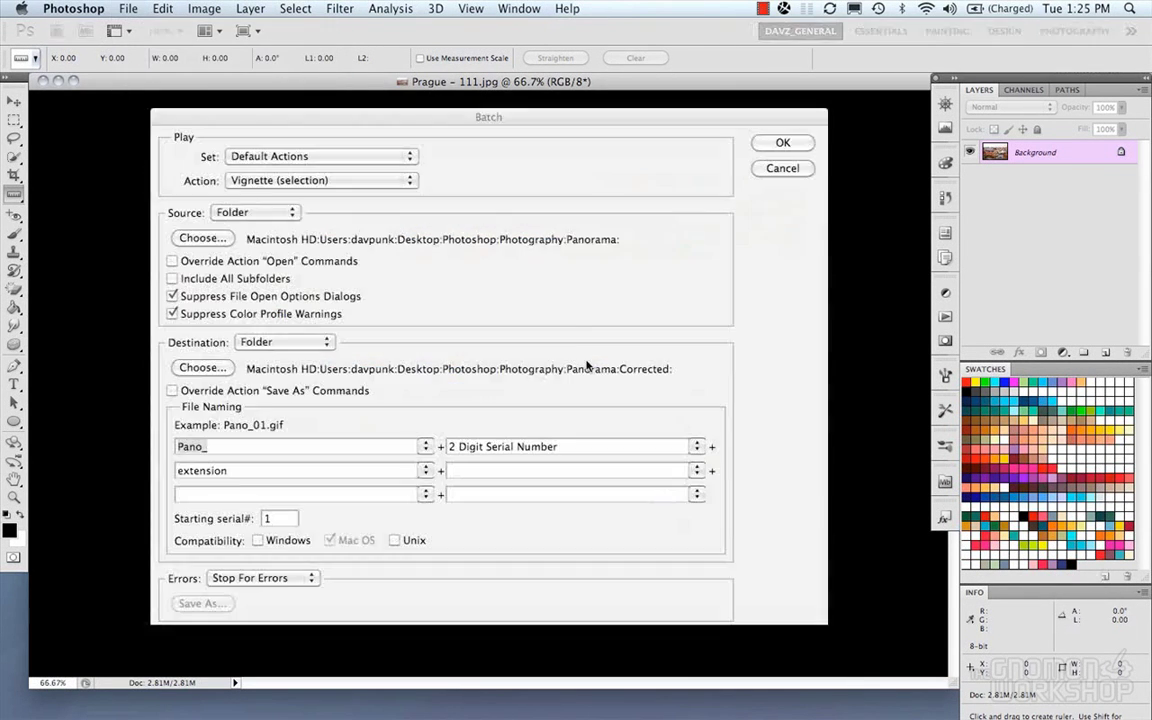
click(782, 169)
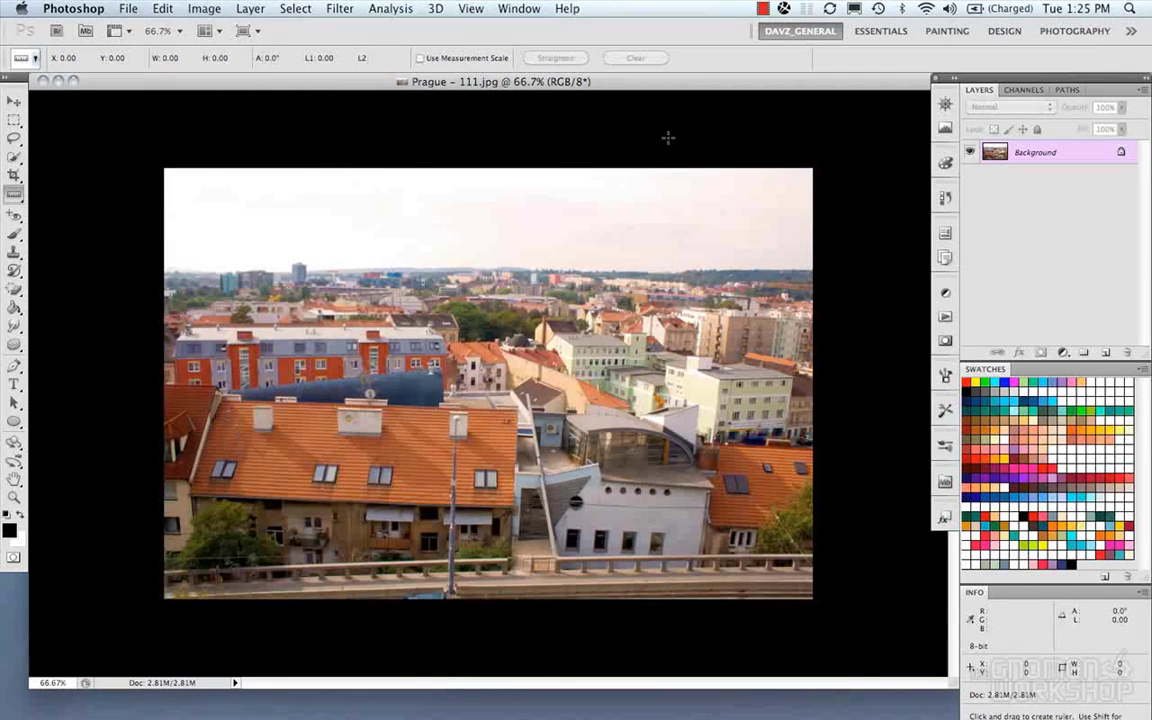